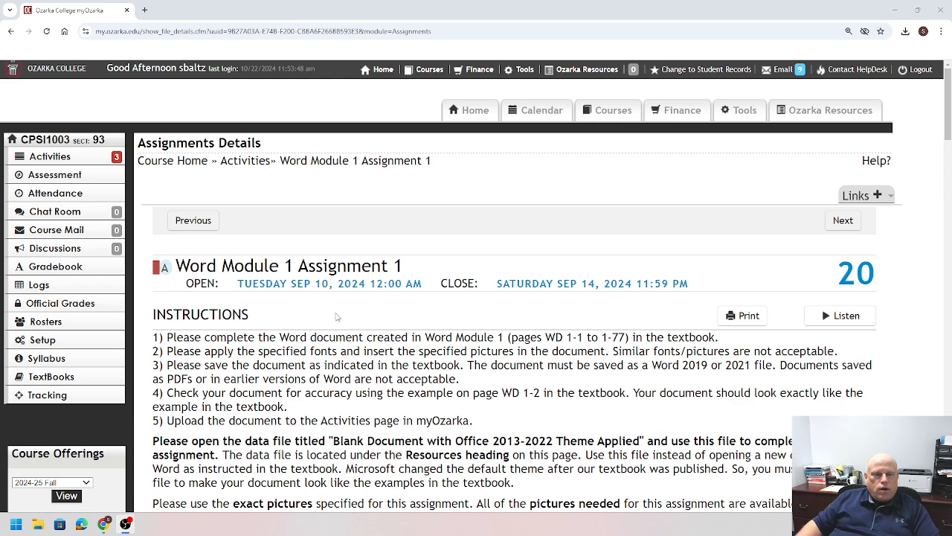
- Open the "Blank Document with Office 2013-2022 Theme Applied" file from the assignment's additional resources in Word and enable editing
scroll(888, 383, down, 2)
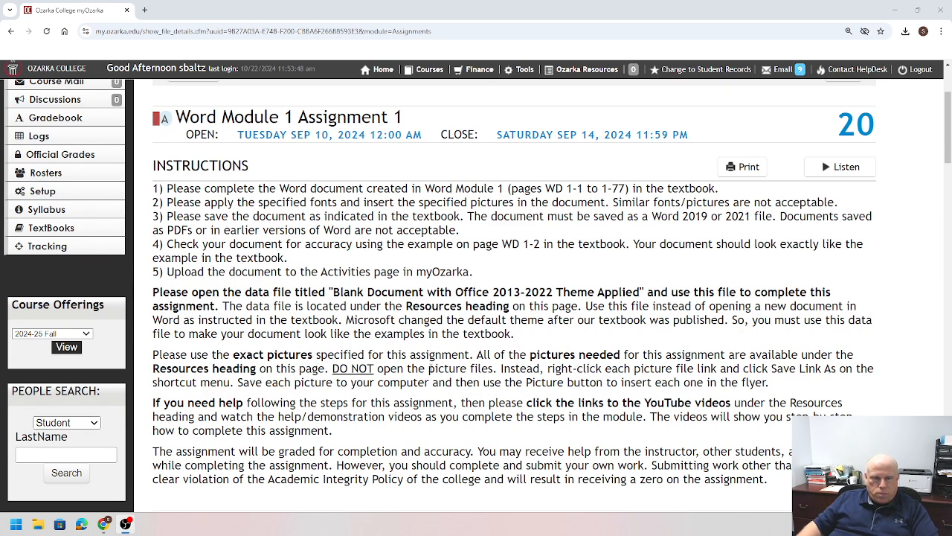
scroll(429, 369, down, 4)
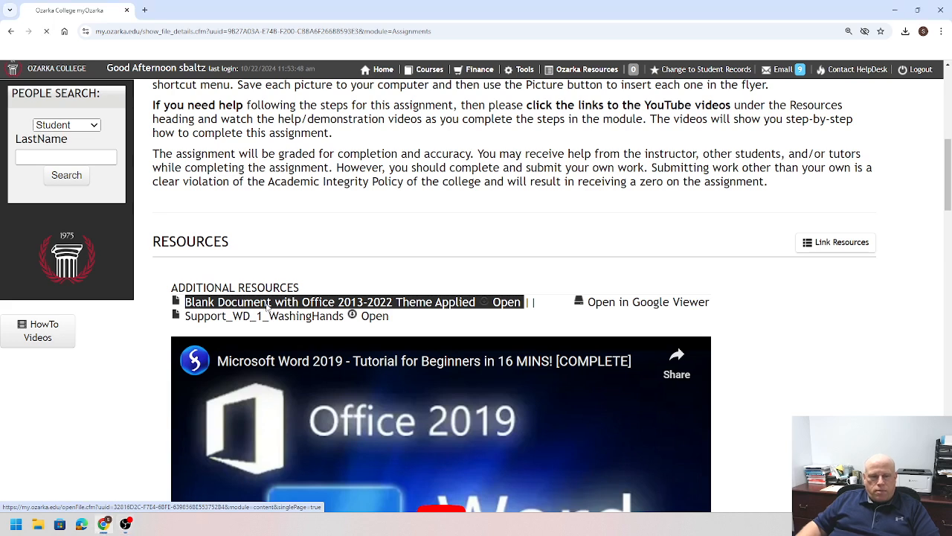
click(265, 305)
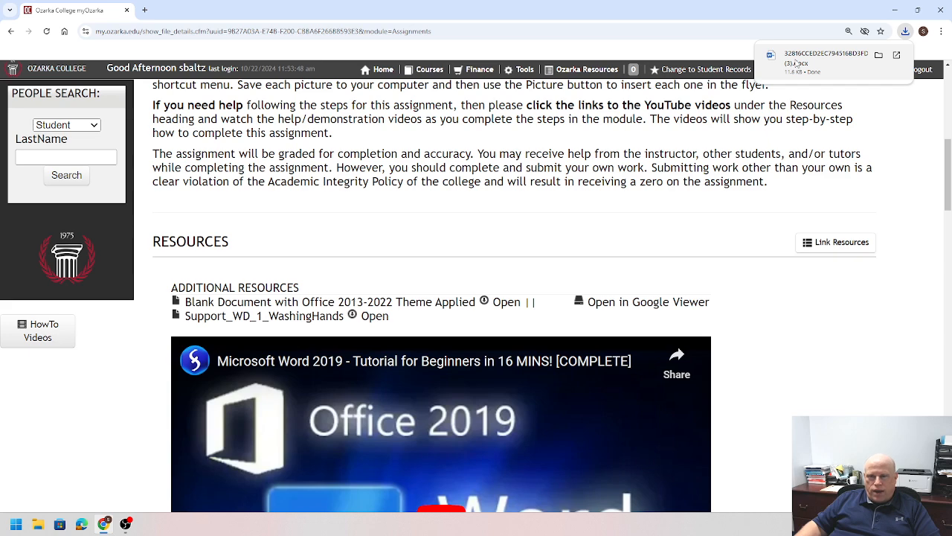
click(796, 63)
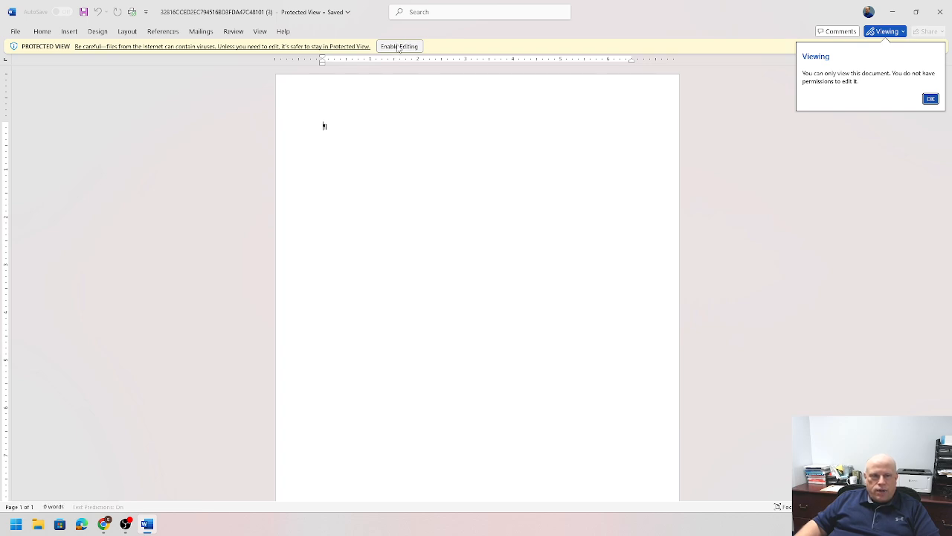
click(399, 47)
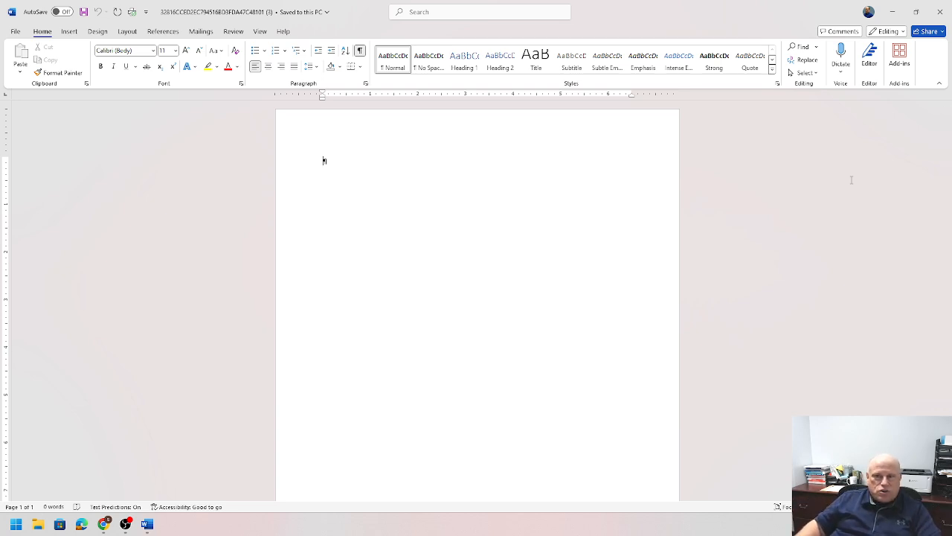
- Set the blank document's zoom to 100% and apply the Narrow page margins of 0.5" on all sides
mouse_move(915, 15)
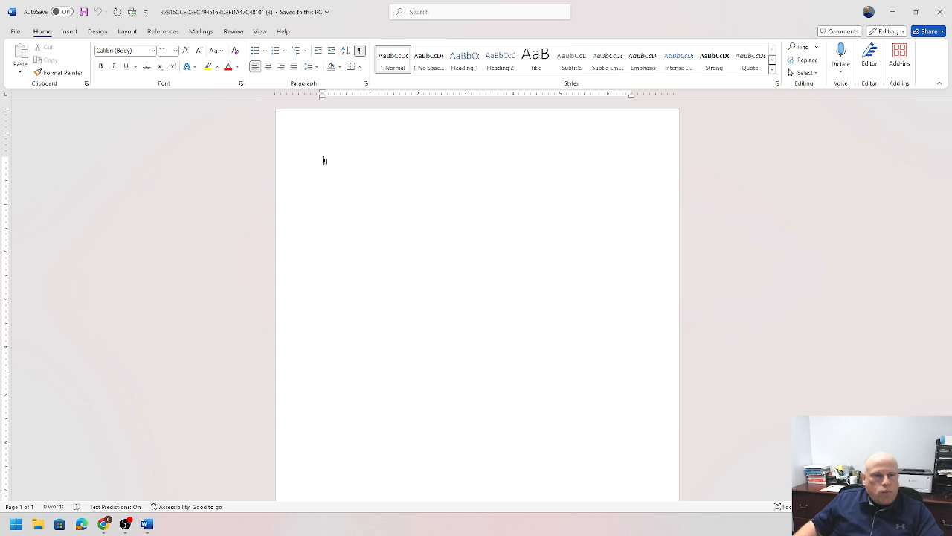
click(259, 32)
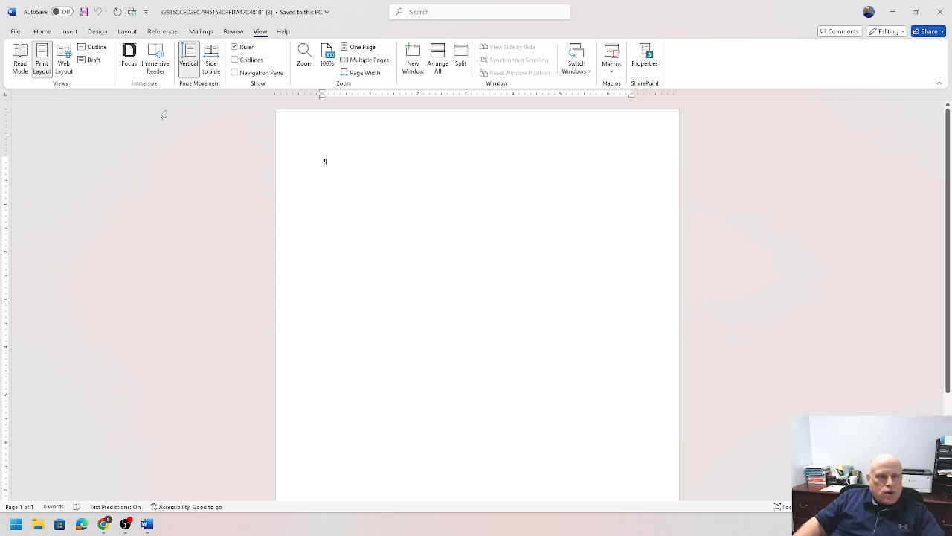
click(326, 66)
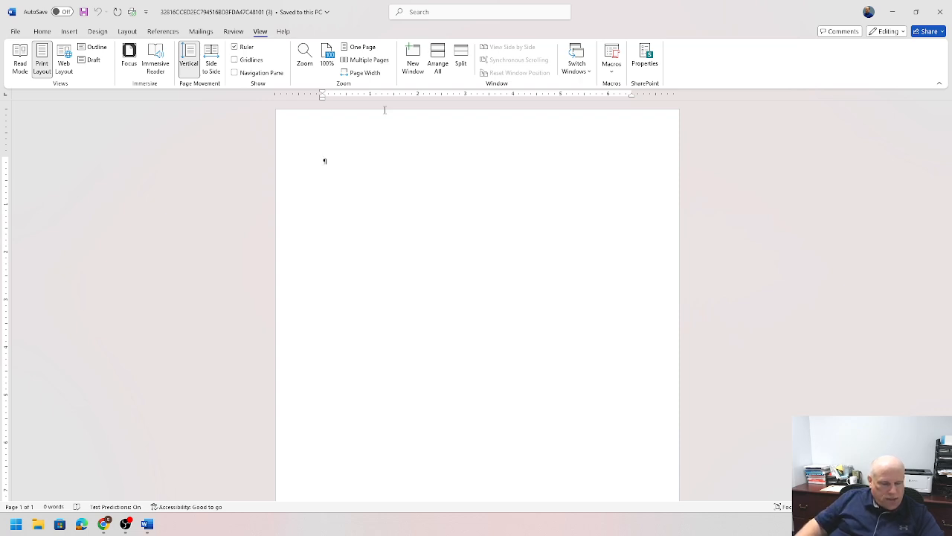
click(43, 31)
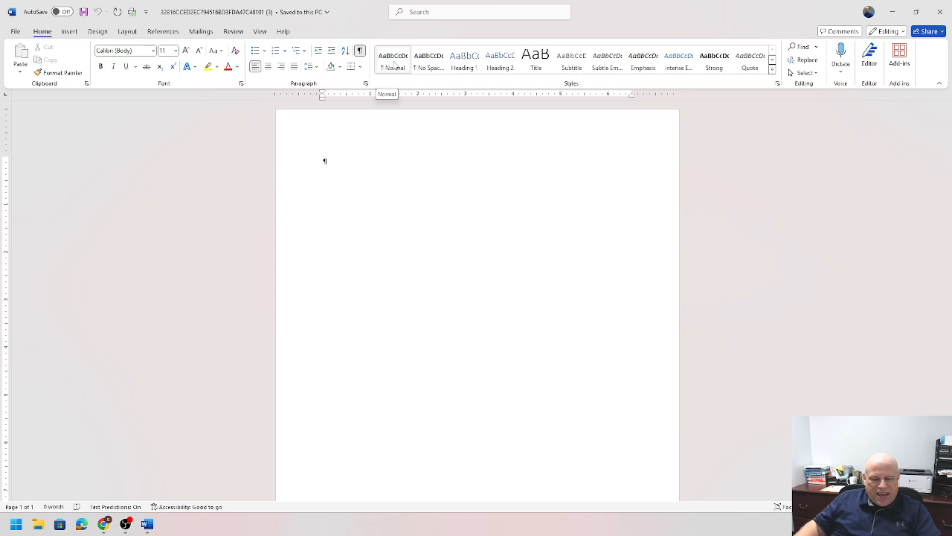
click(126, 31)
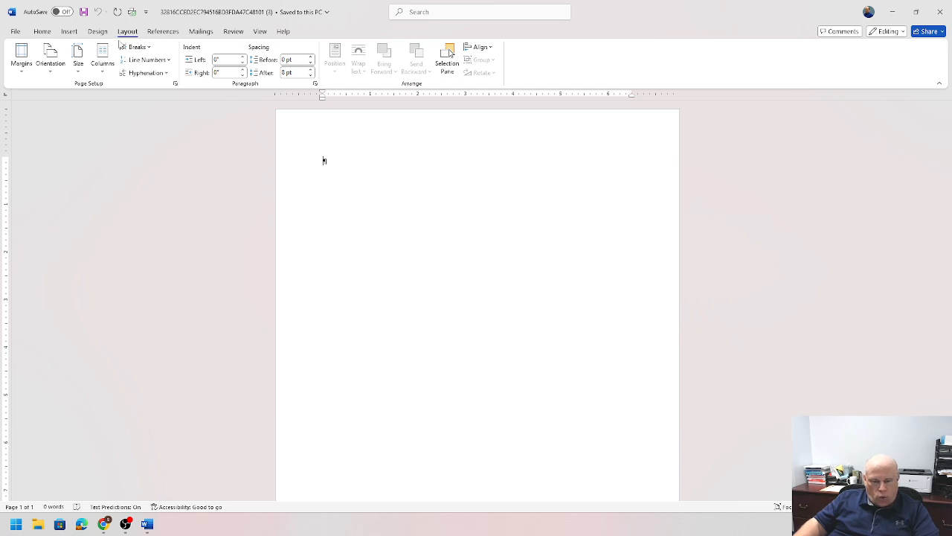
click(22, 66)
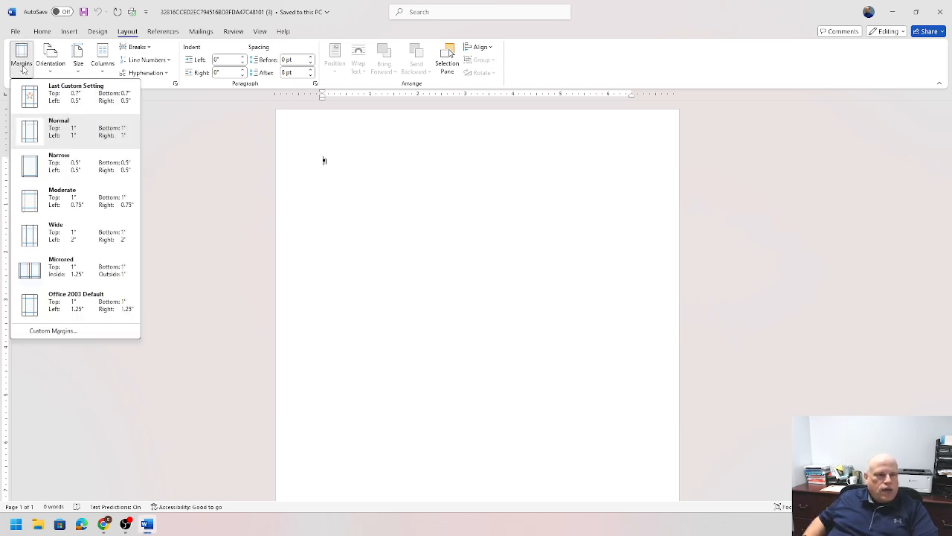
click(62, 169)
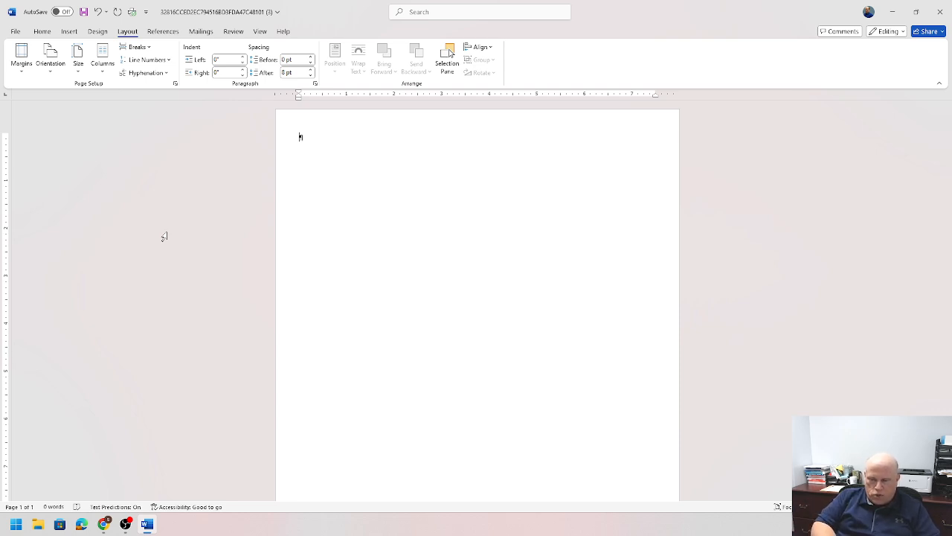
- Enter the flyer headline "Wash Your Hands!" on the first line of the document
text(Wash)
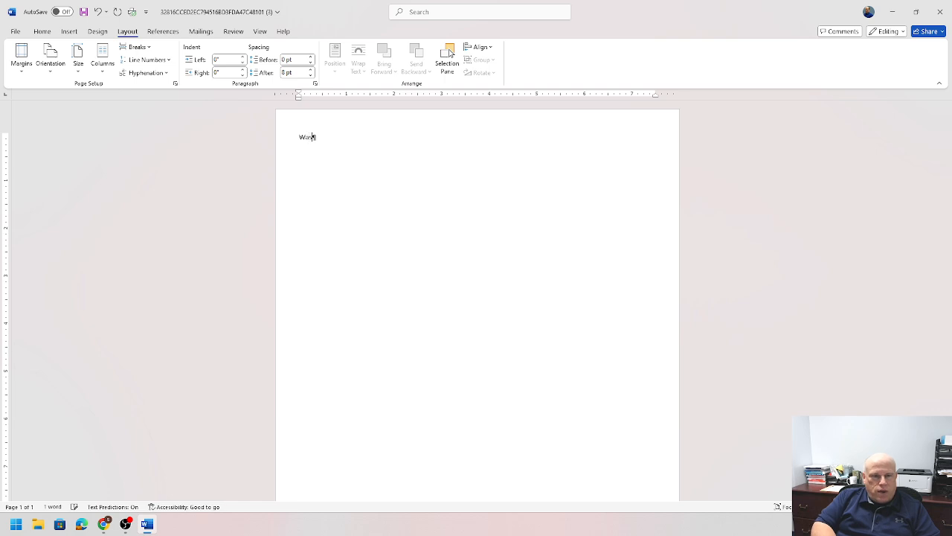
text( Your Ha)
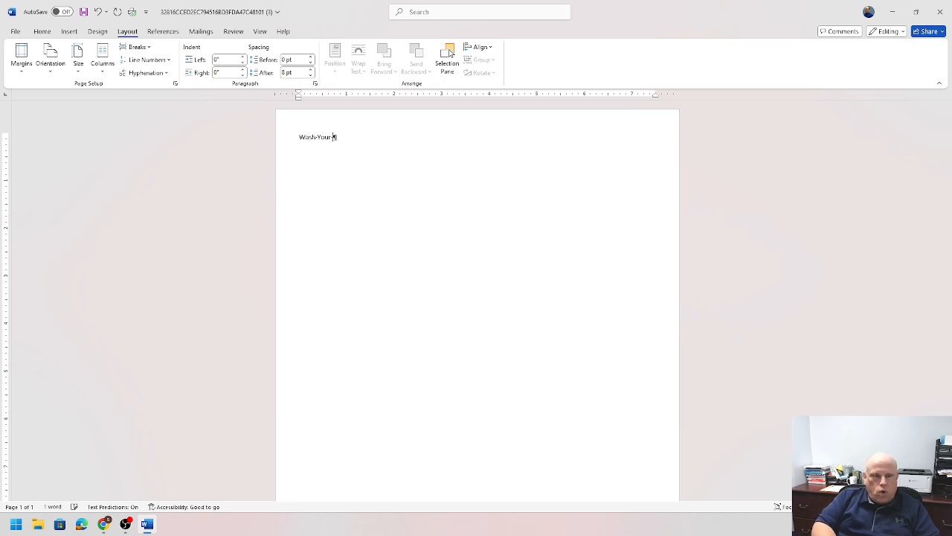
text(nds!)
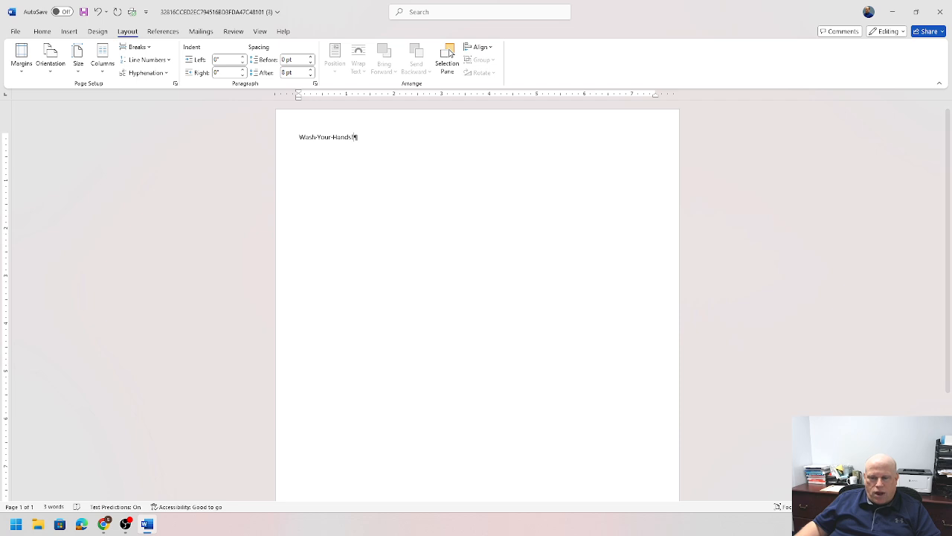
- Start a new paragraph below the headline and enlarge the document view to page width
click(921, 506)
click(921, 506)
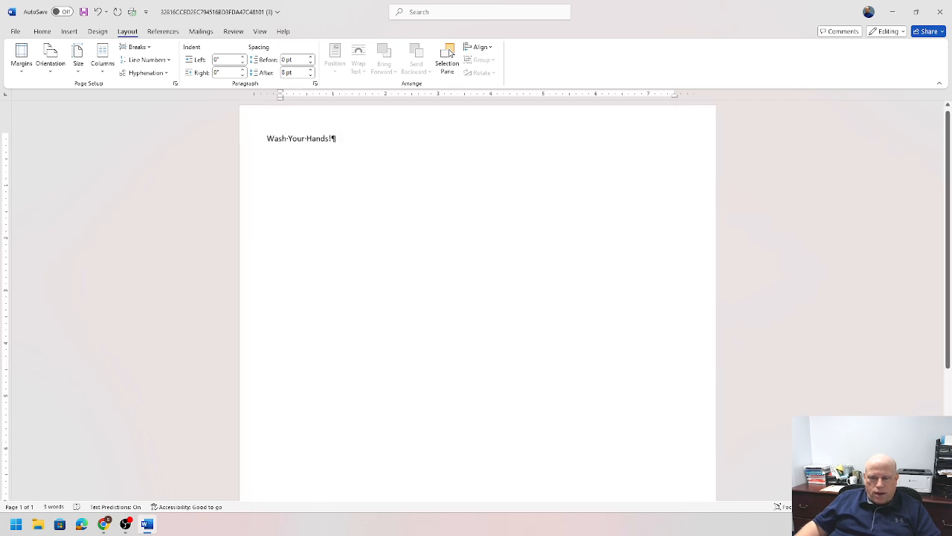
click(921, 507)
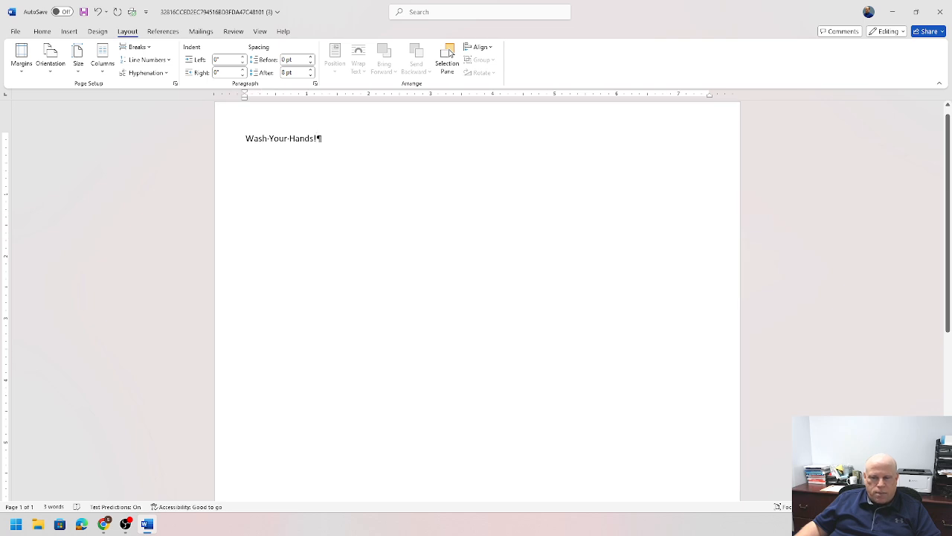
click(921, 507)
click(921, 507)
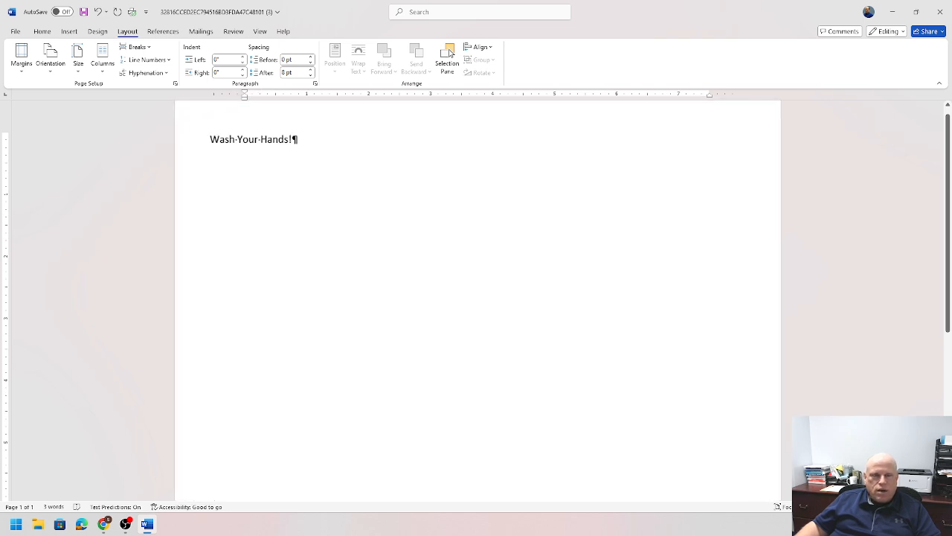
click(921, 506)
click(921, 506)
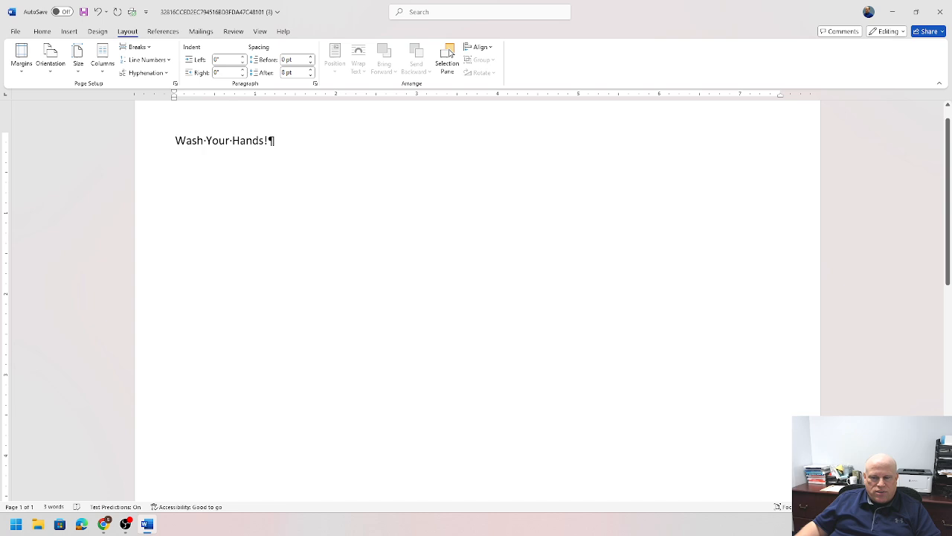
click(921, 507)
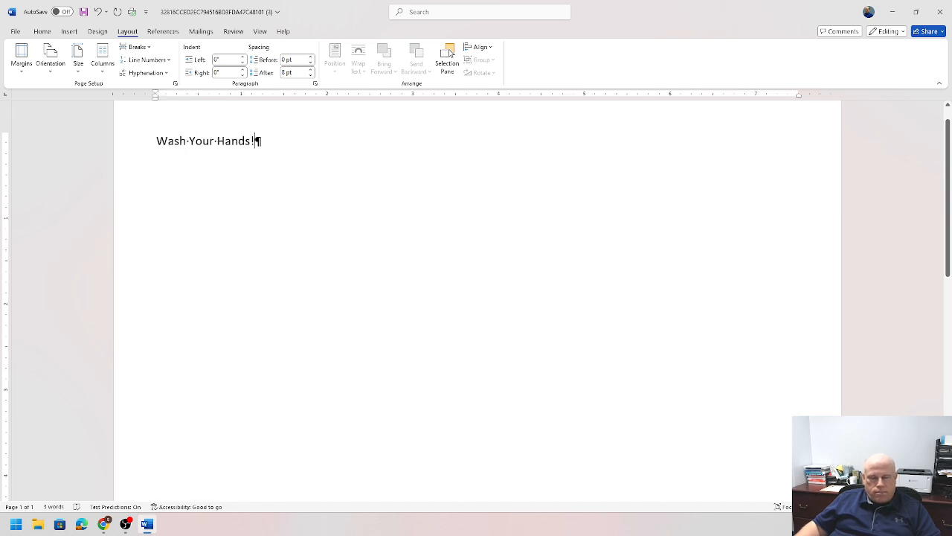
click(921, 507)
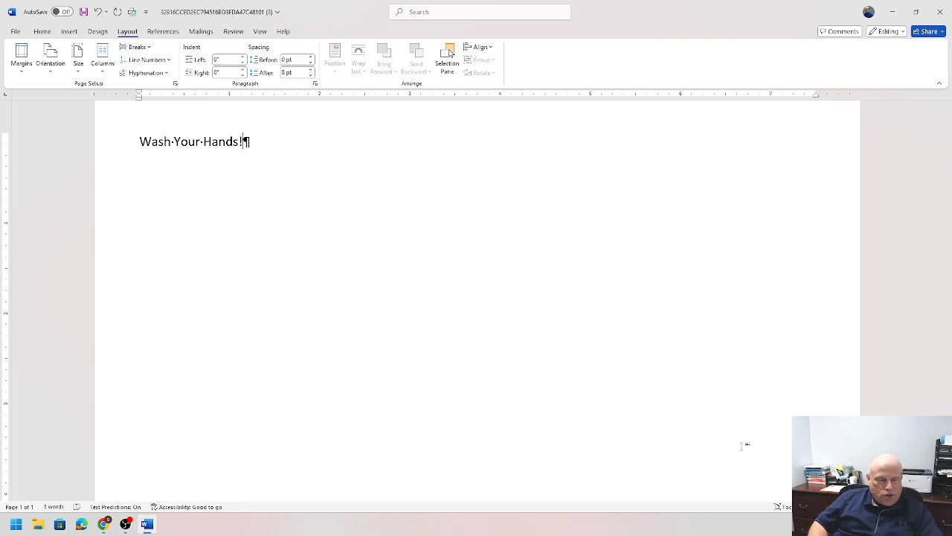
key(Return)
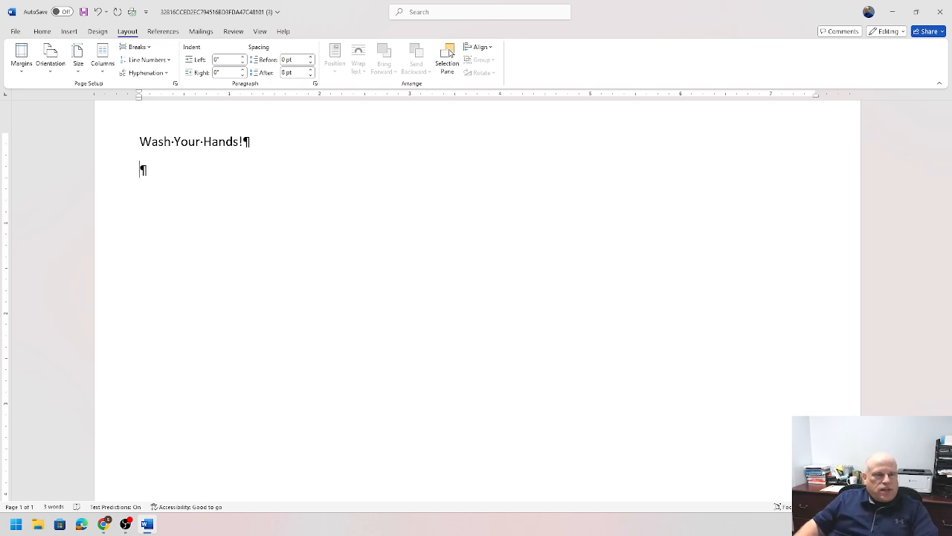
click(261, 32)
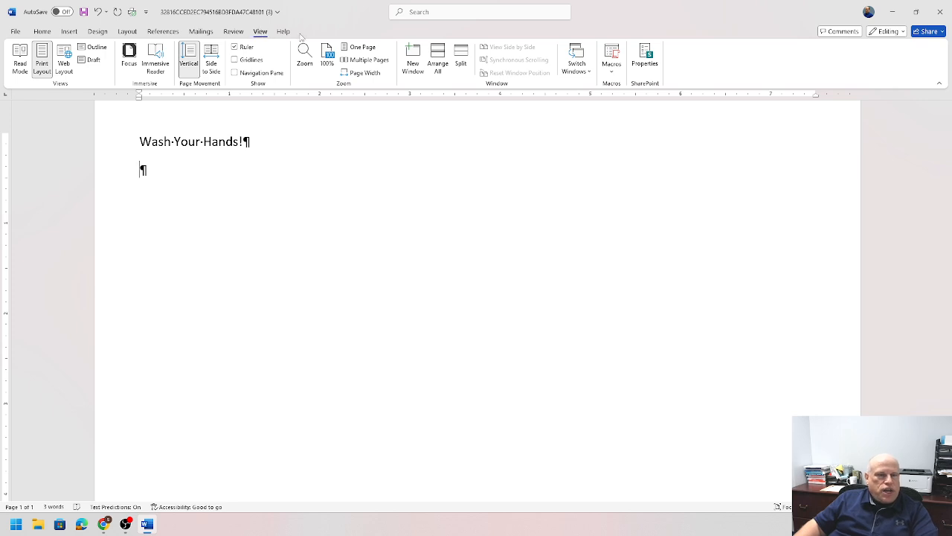
click(357, 73)
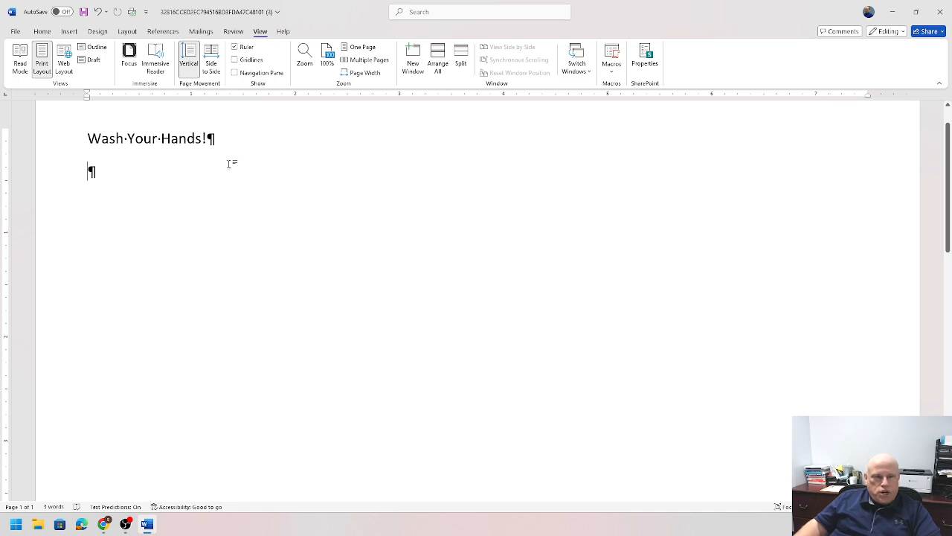
- Begin the body paragraph below the headline with "Washing your hands with soap and water can decrease"
click(48, 32)
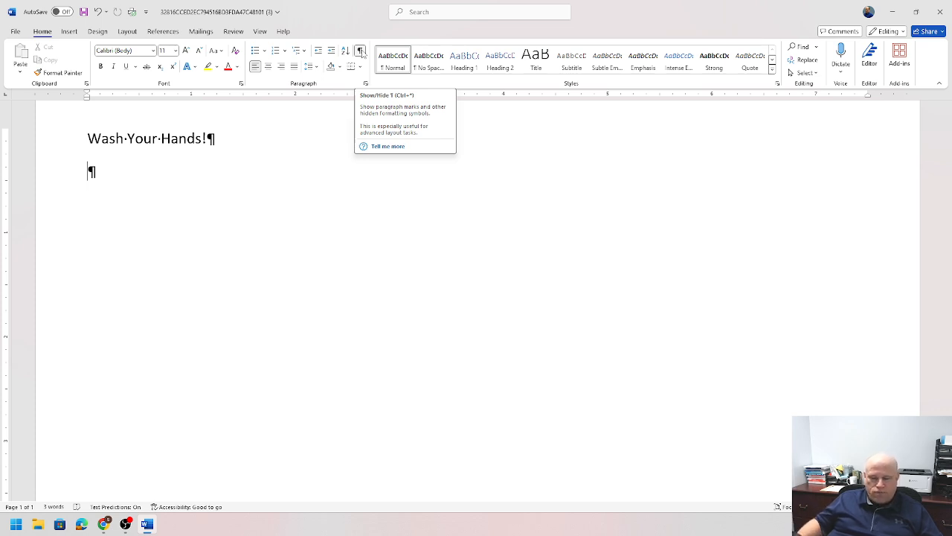
text(W)
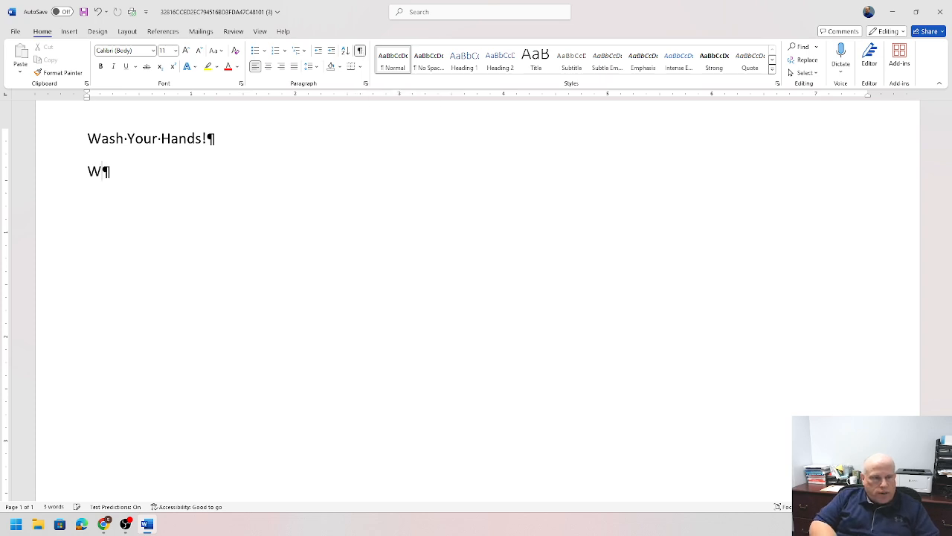
text(ashing hands)
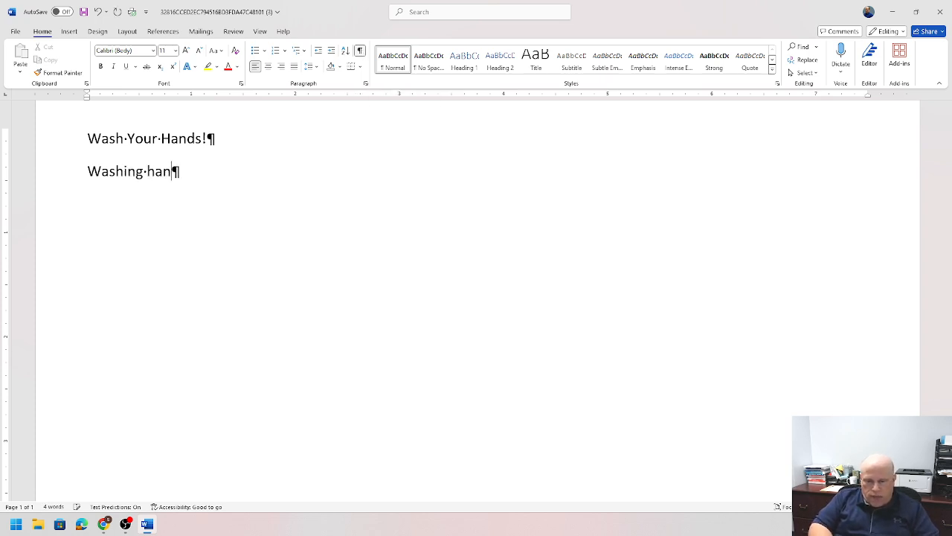
key(BackSpace)
key(BackSpace)
key(BackSpace)
key(BackSpace)
key(BackSpace)
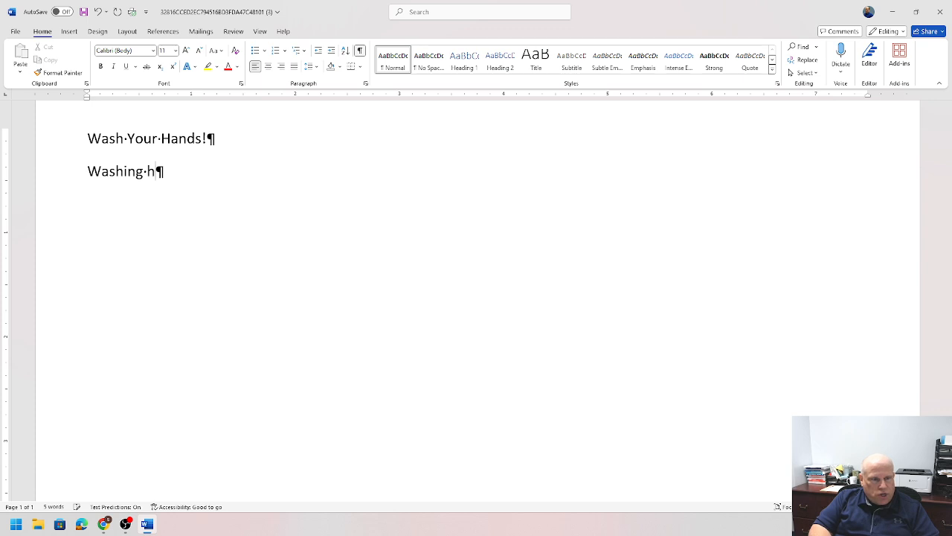
text(your hands)
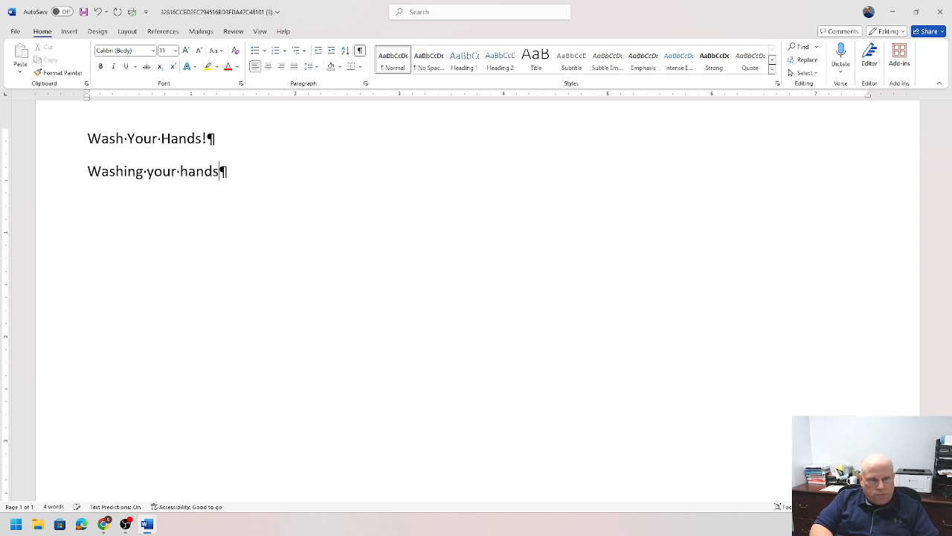
text( with soap)
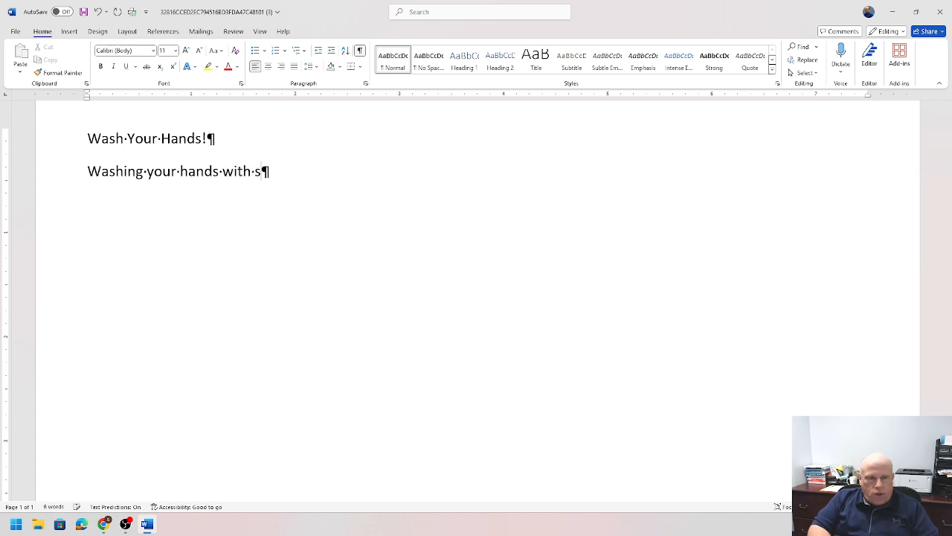
key(BackSpace)
key(BackSpace)
key(BackSpace)
text(oap)
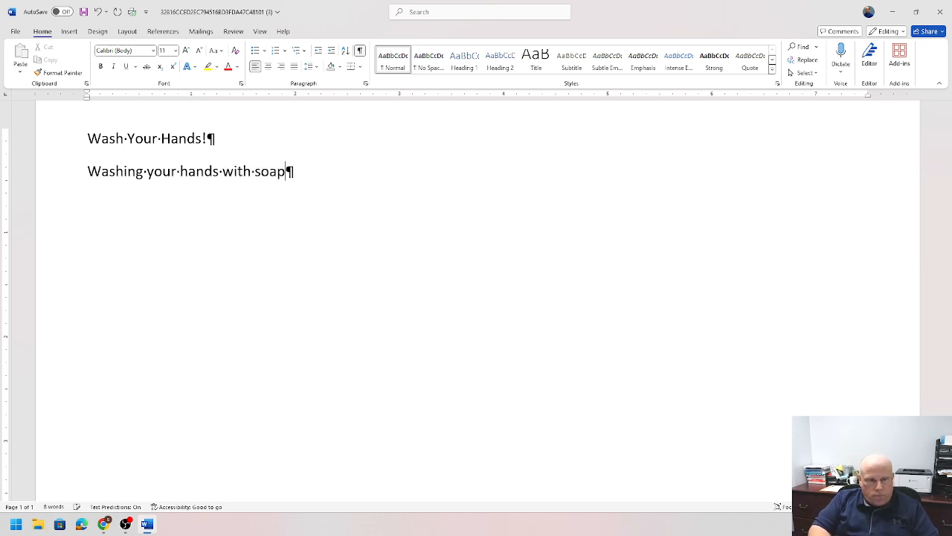
text( and water )
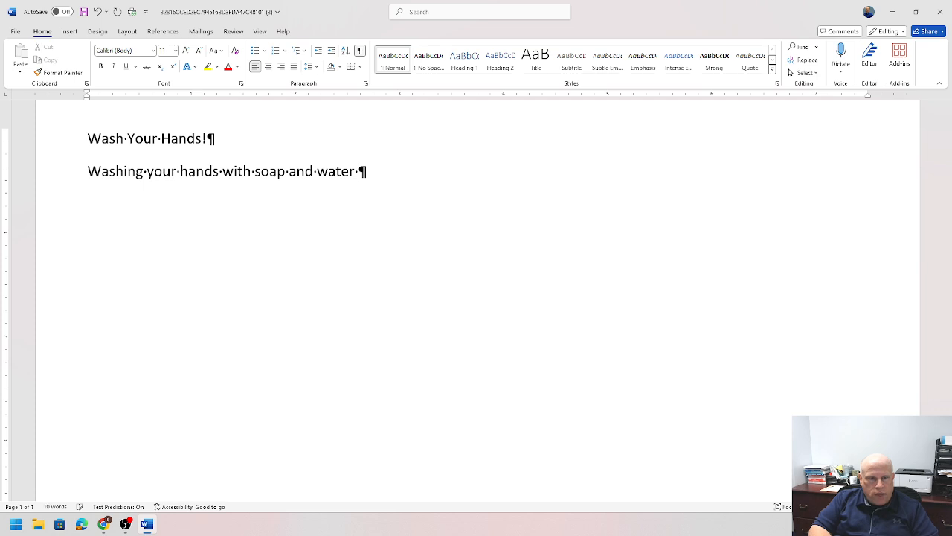
text(can decrease )
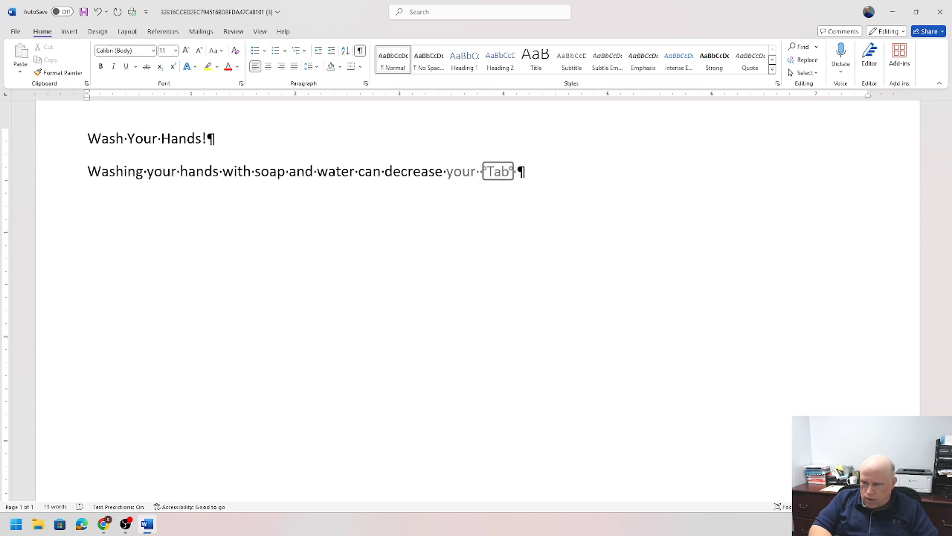
- Continue the body paragraph with "outbreaks of foodborne illness because it can prevent"
text(outb)
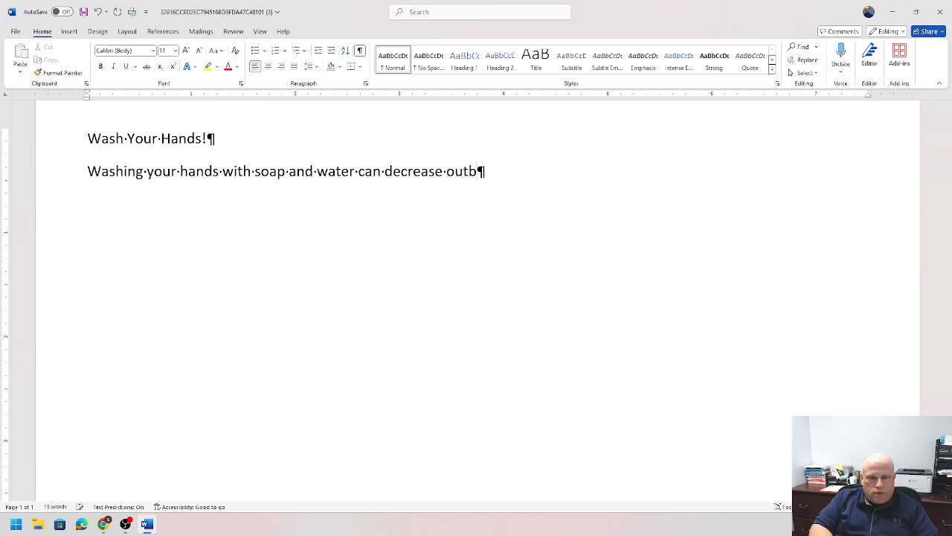
text(reaks of )
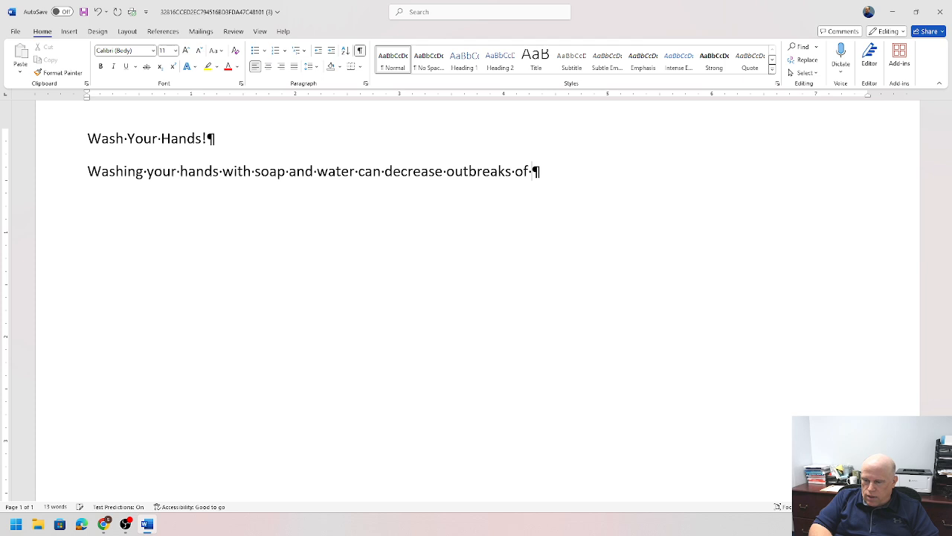
text(foodborn)
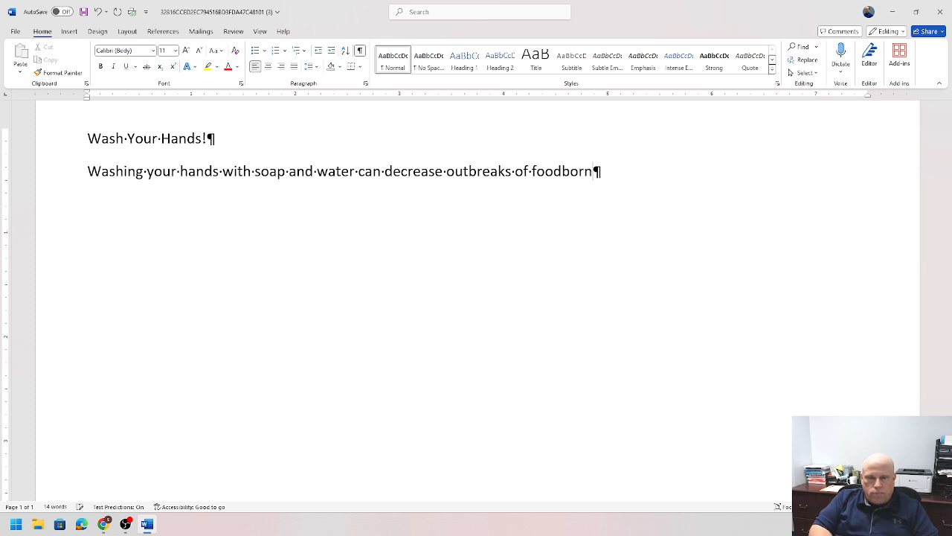
text(e illne)
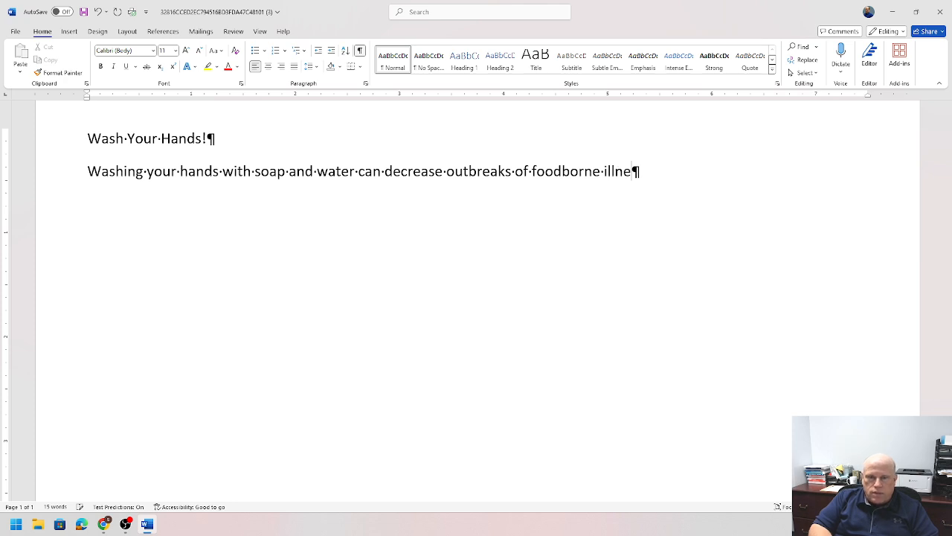
text(ss bec)
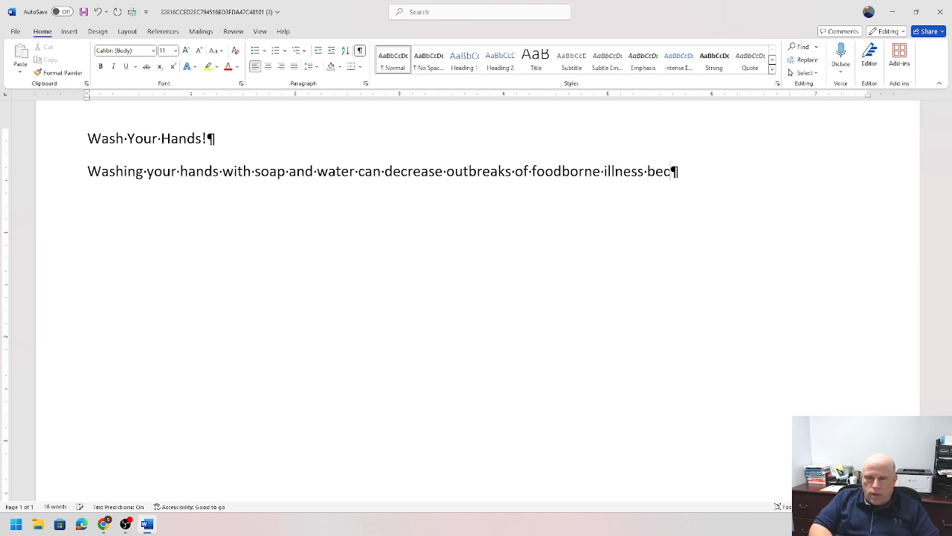
text(ause it can prevent )
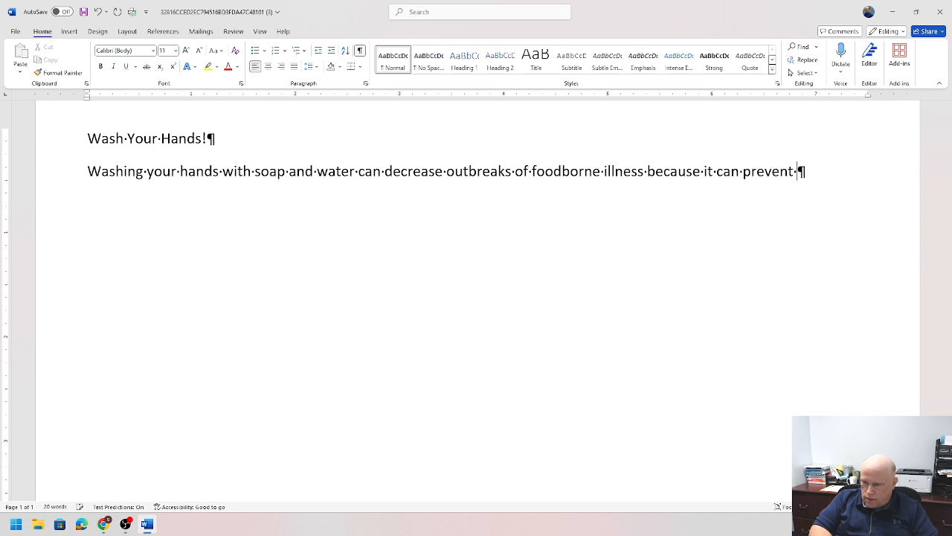
- Finish the body paragraph's sentence with "spreading germs from your hands to food."
text(spr)
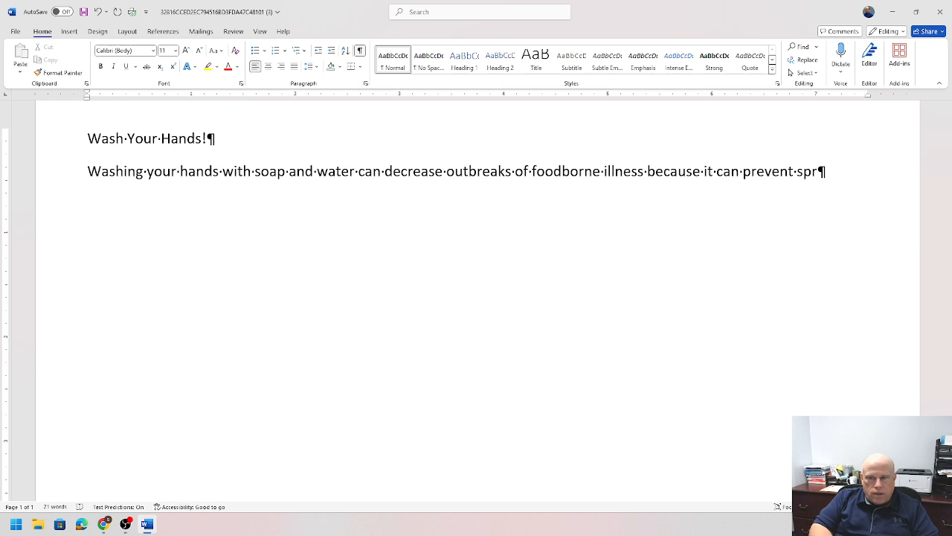
text(eading germ)
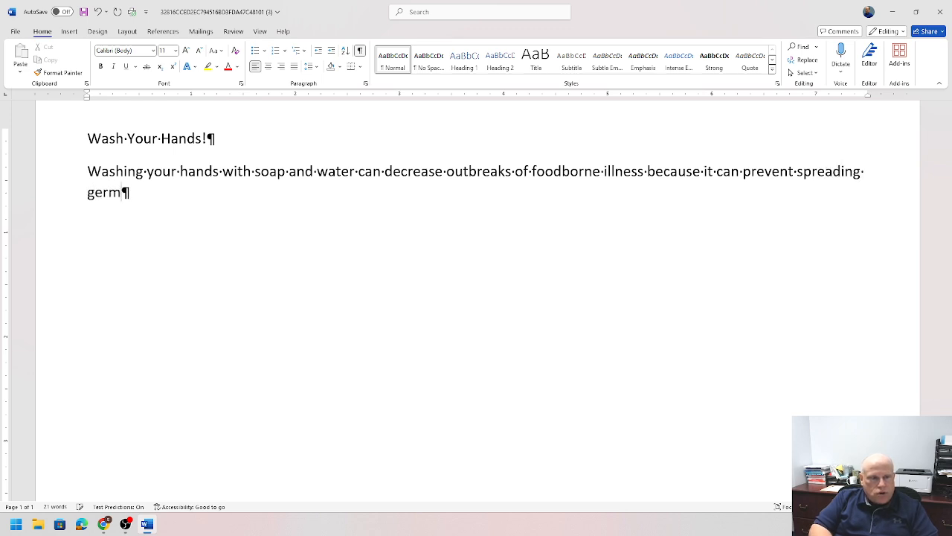
text(s from )
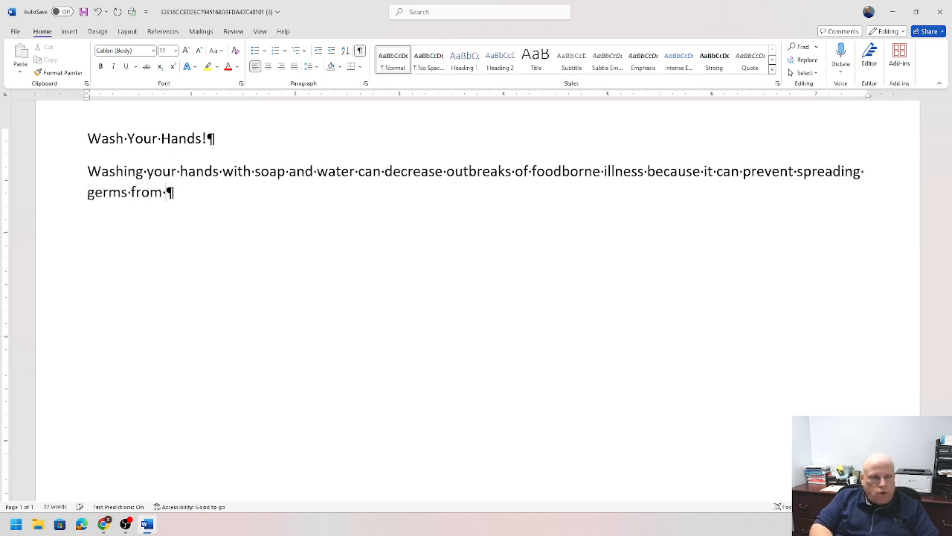
text(your hands to)
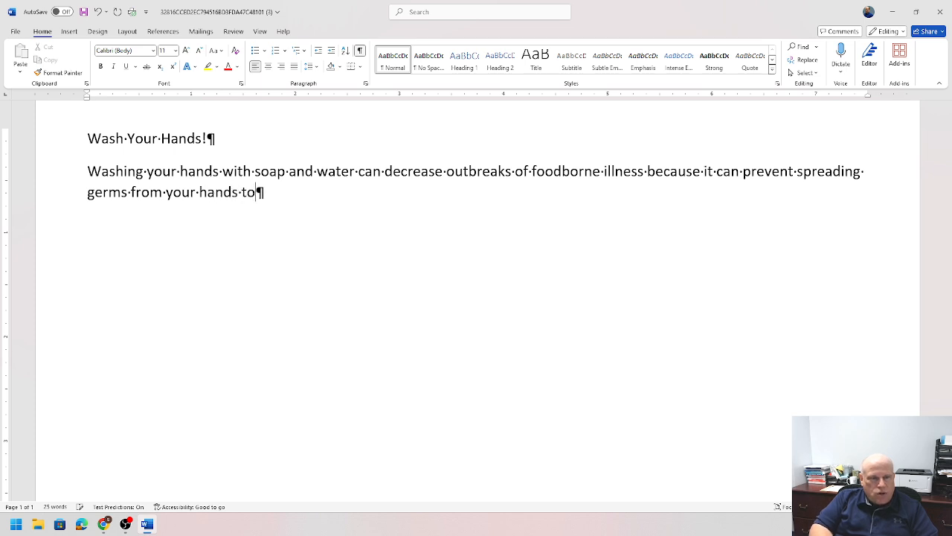
text( food.)
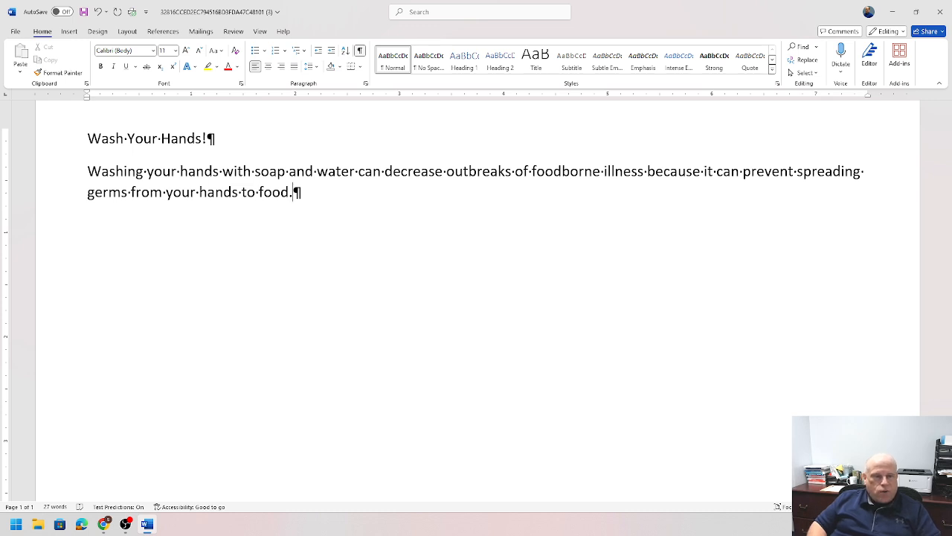
- Add "How?" as a separate paragraph below the body paragraph
key(Return)
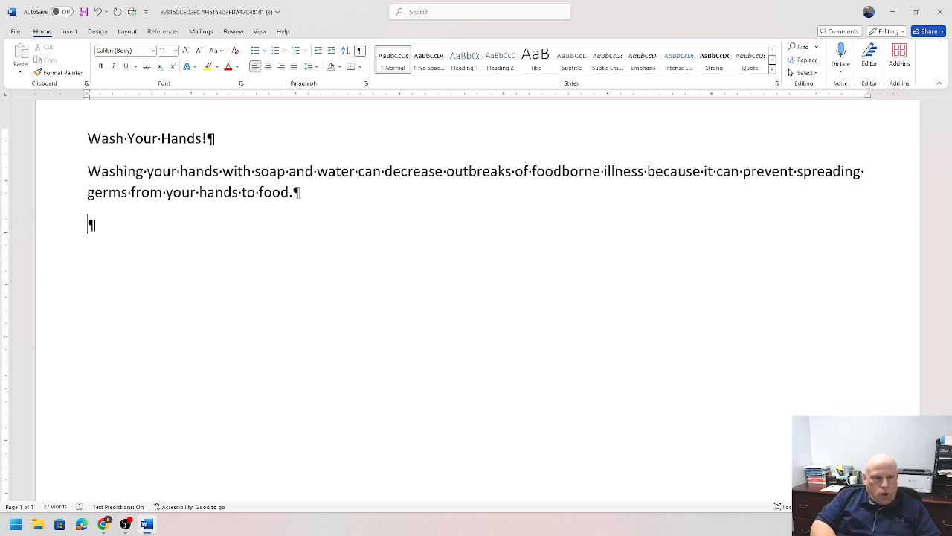
text(How)
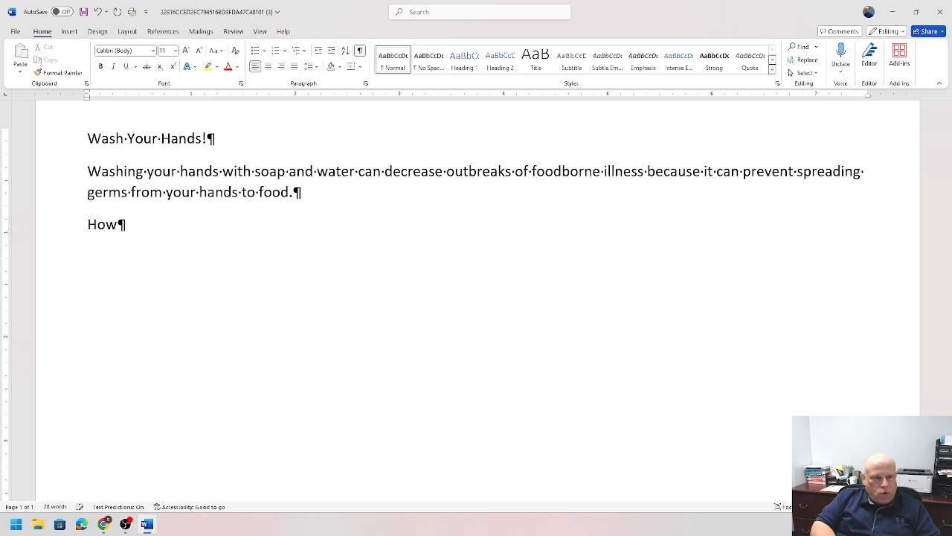
text(?)
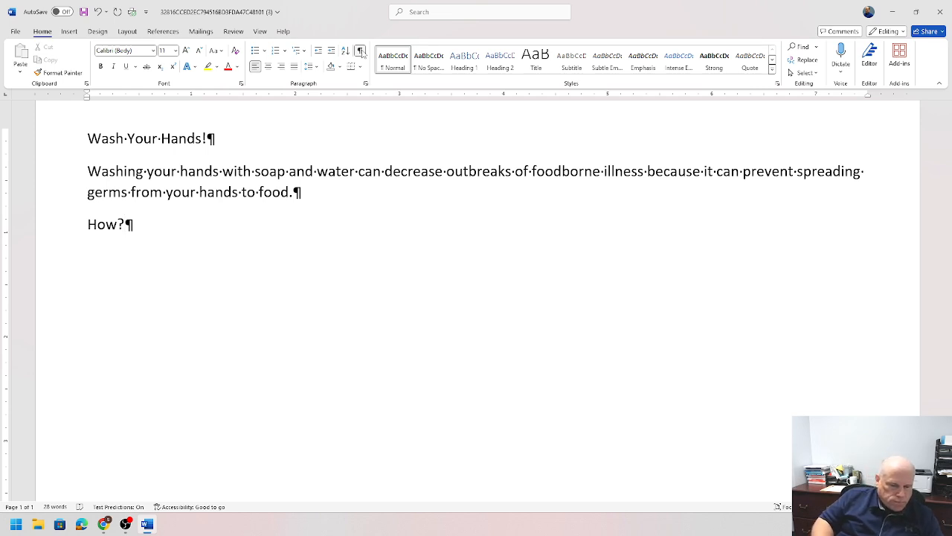
- Add a paragraph under "How?" reading "Wet hands with cleane, running water, and apply soap.", keeping the spelling "cleane"
key(Return)
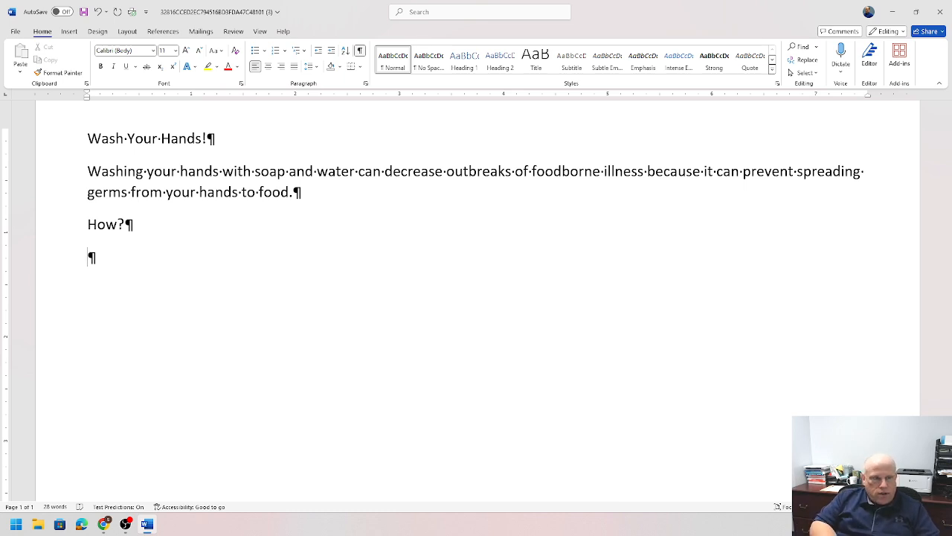
text(Wet hands )
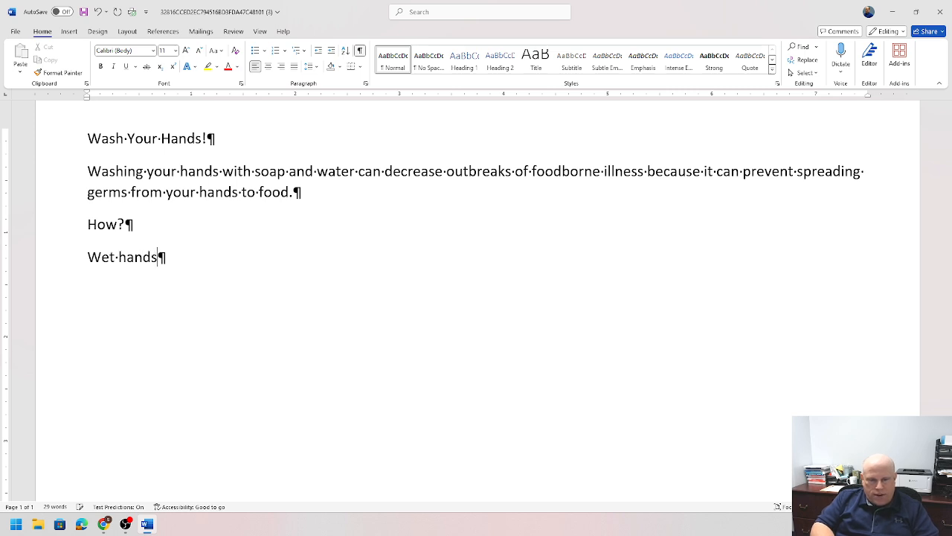
text(with clean)
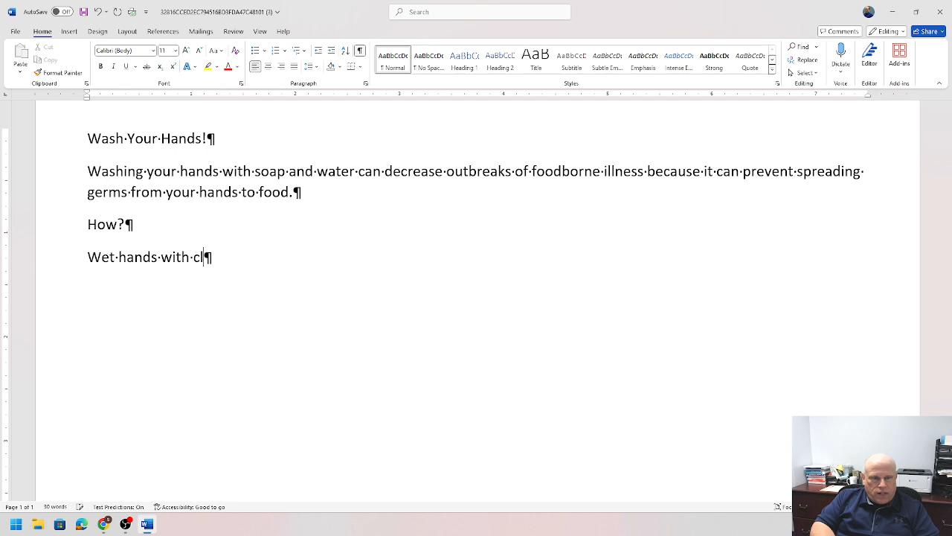
text(e)
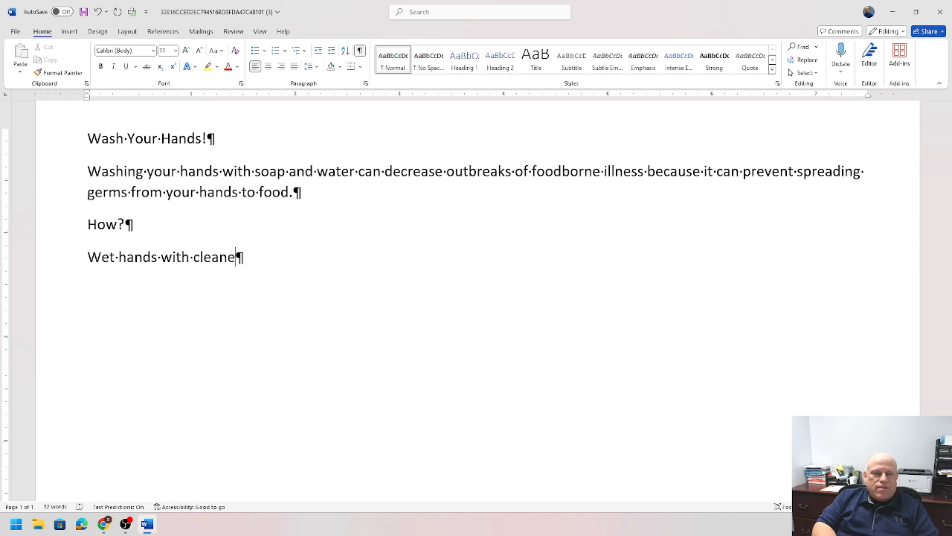
text(,)
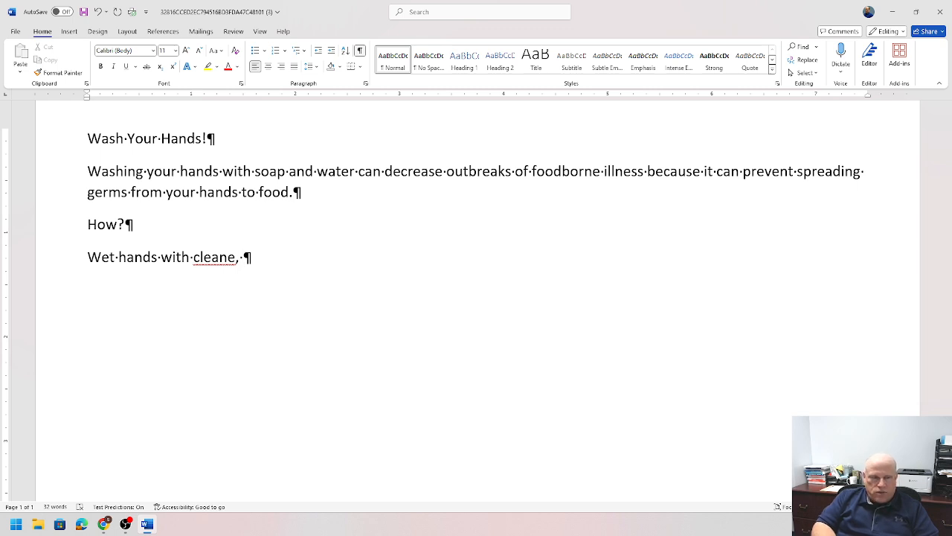
text(rnn)
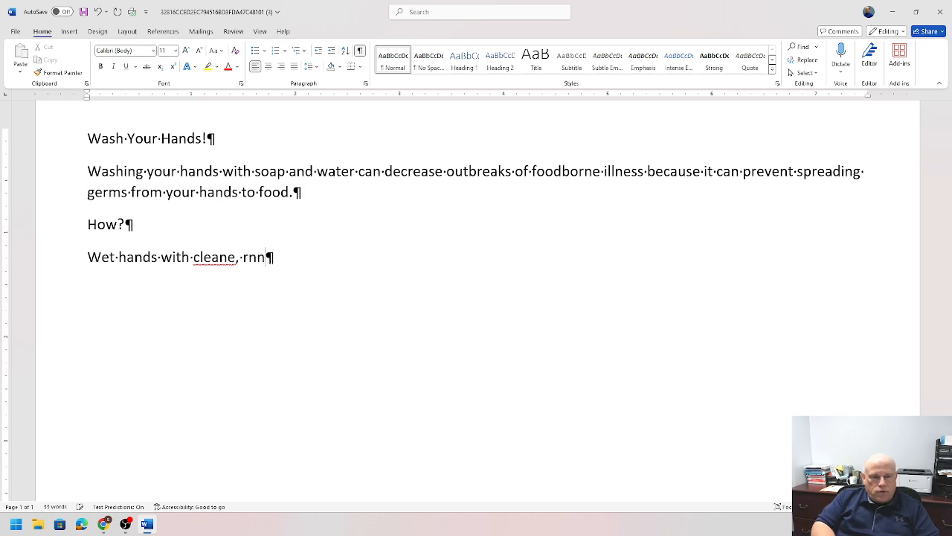
key(BackSpace)
key(BackSpace)
text(unning w)
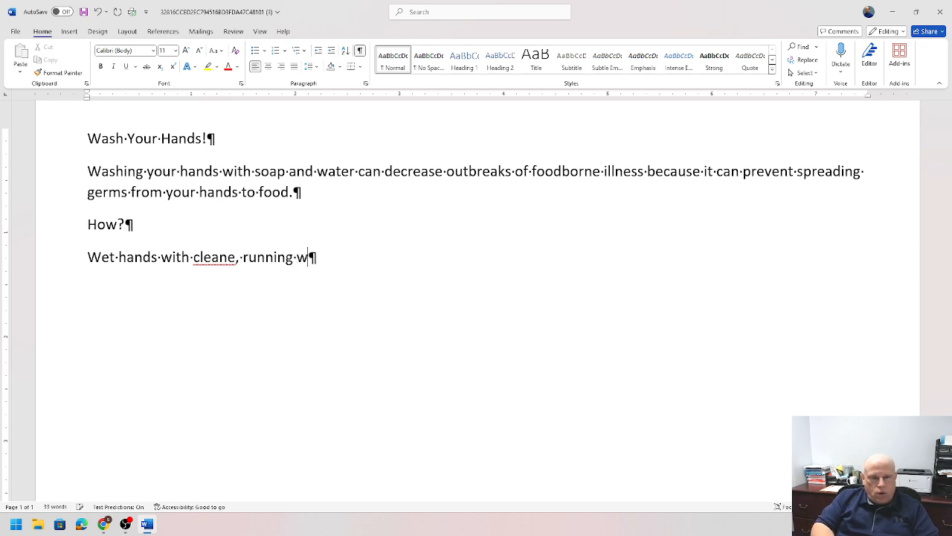
text(ater,)
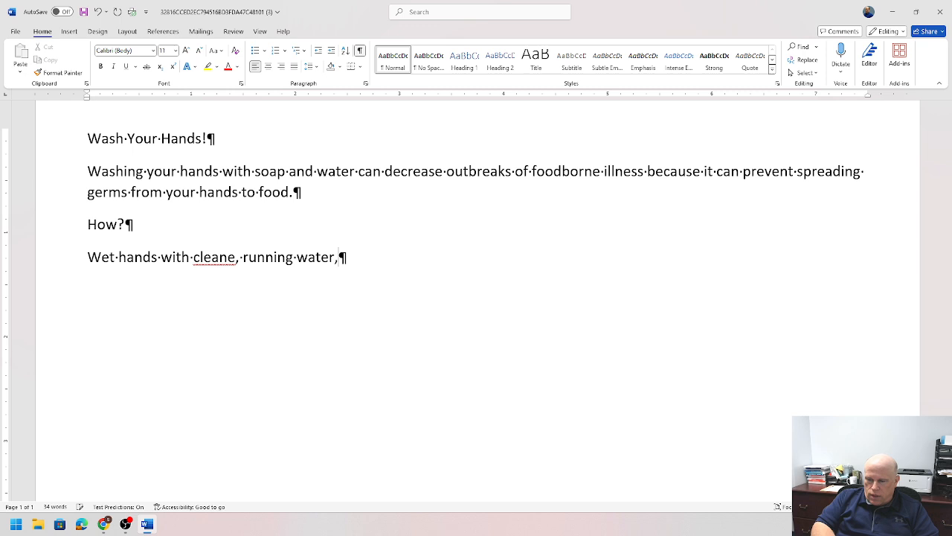
text( and apply soap.)
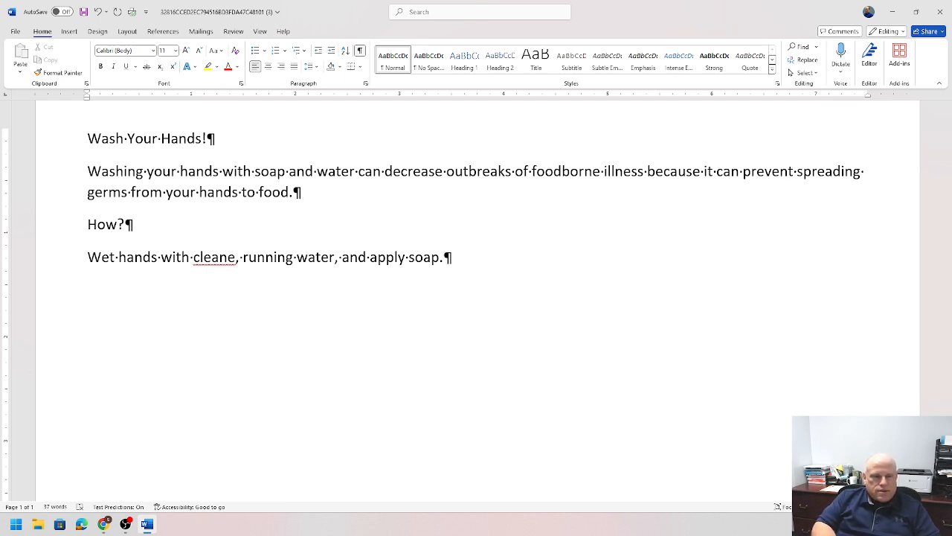
- Start a new paragraph below the "Wet hands" instruction with "Lather hands (palms,"
key(Return)
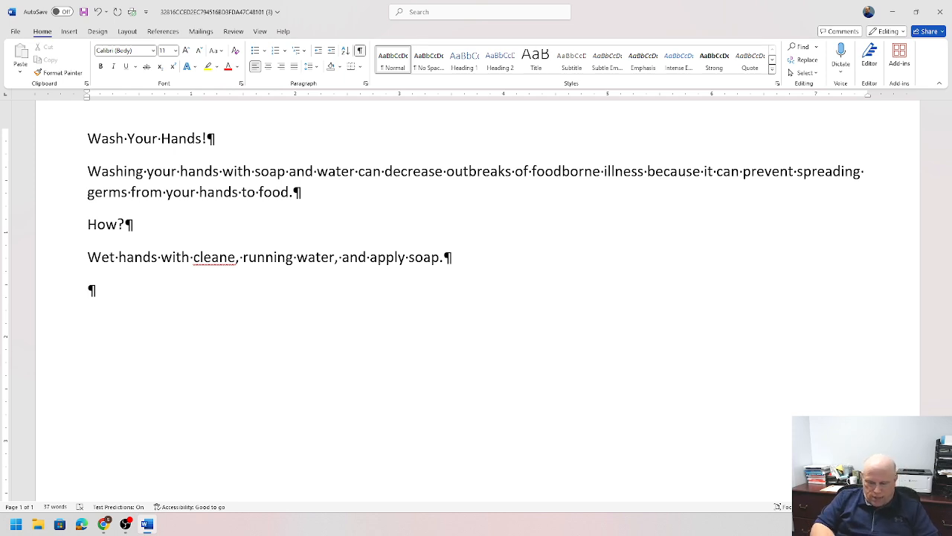
text(Lather )
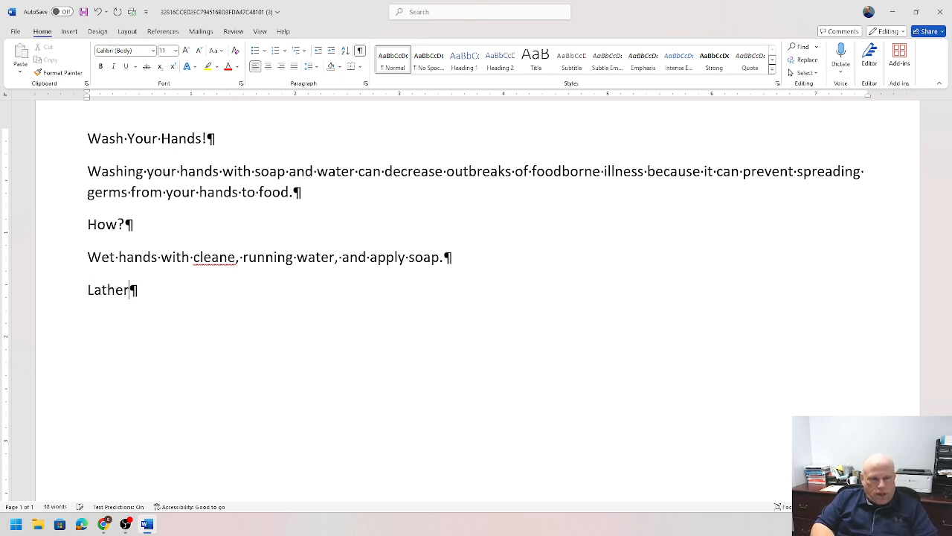
text(hands)
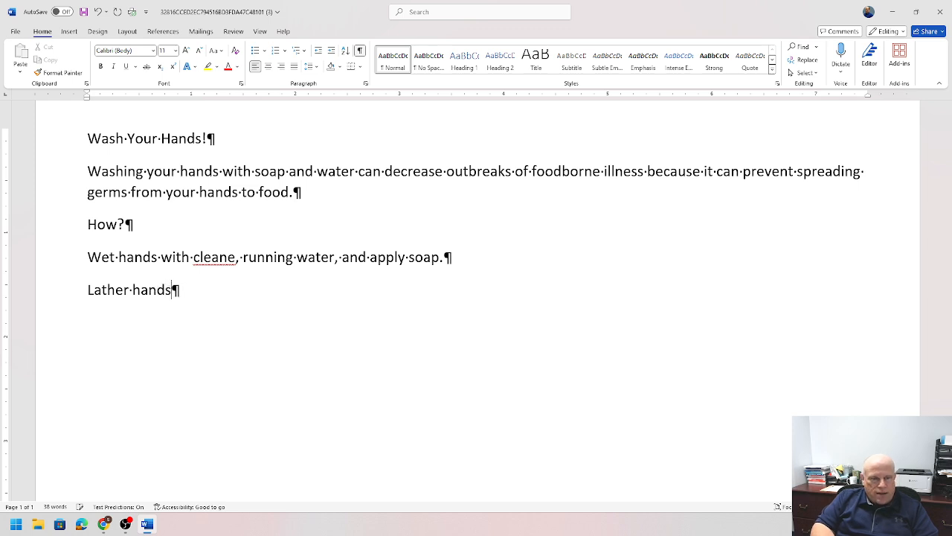
text( 9kpa)
key(BackSpace)
key(BackSpace)
key(BackSpace)
key(BackSpace)
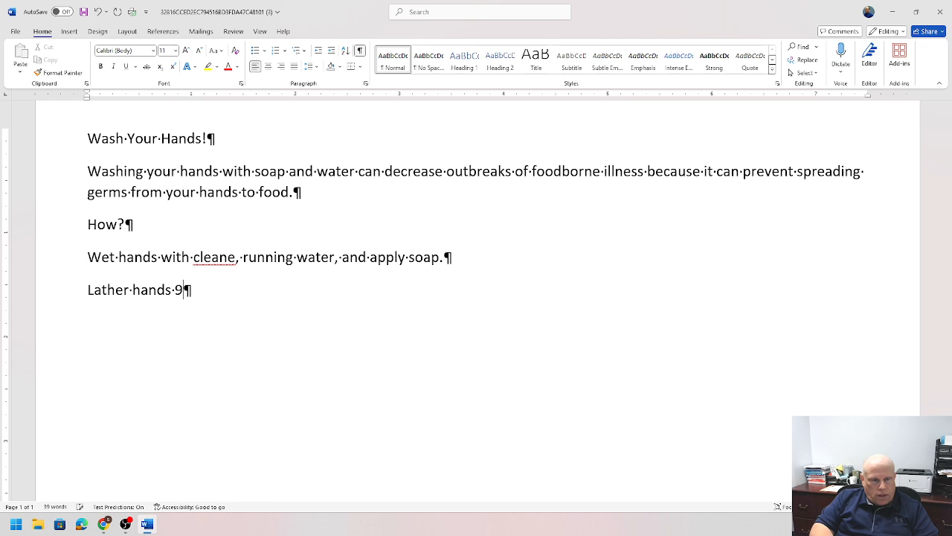
text((pla)
key(BackSpace)
key(BackSpace)
text(alms, )
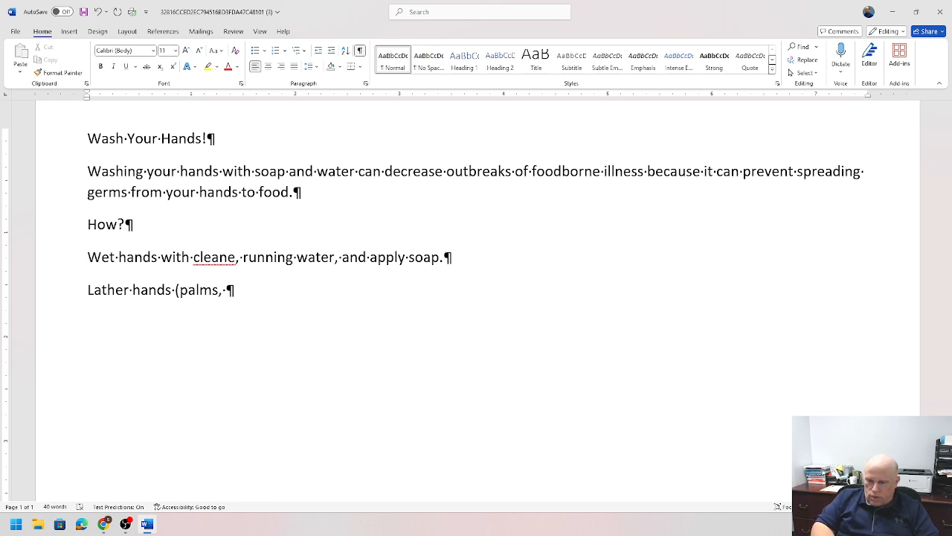
- Continue the "Lather hands" instruction with "backs, below nails, between fingers, around thumbs)"
text(backs, be)
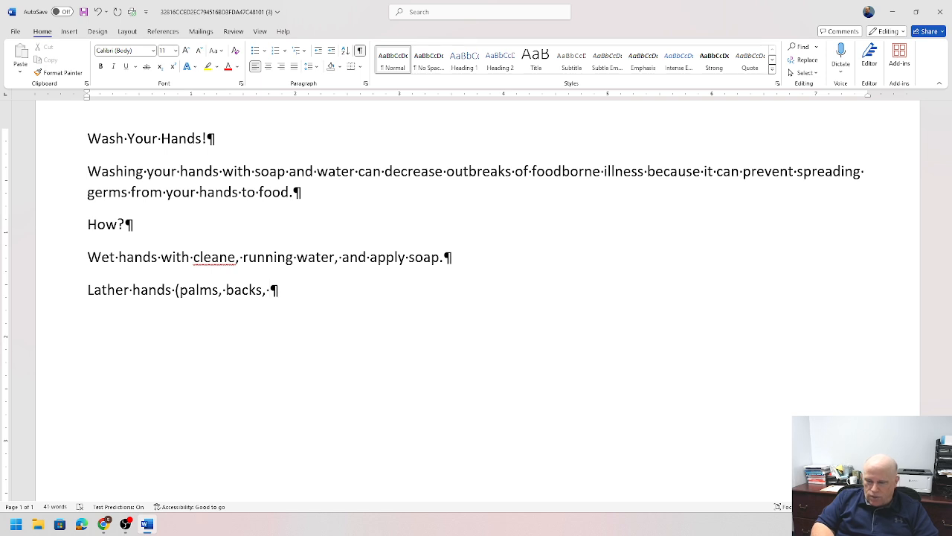
text(low nai)
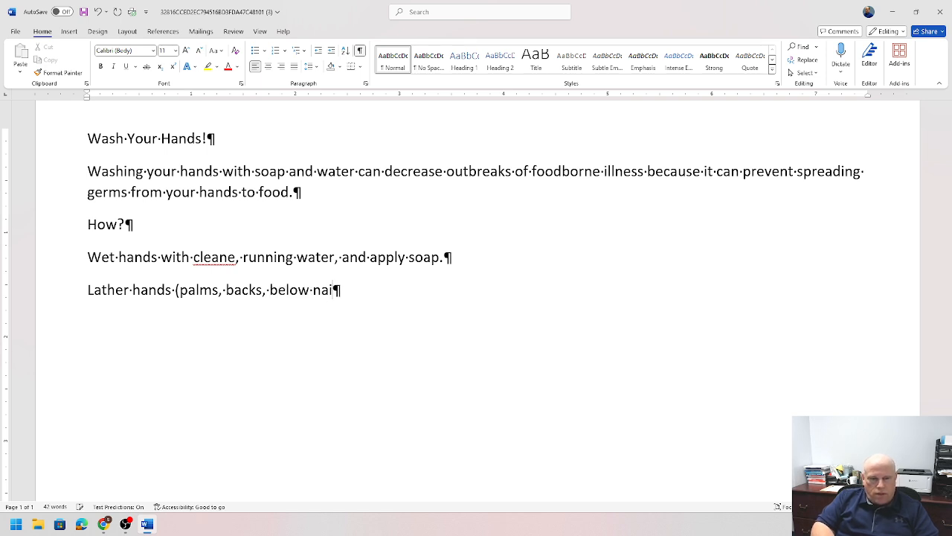
text(ls, bewt)
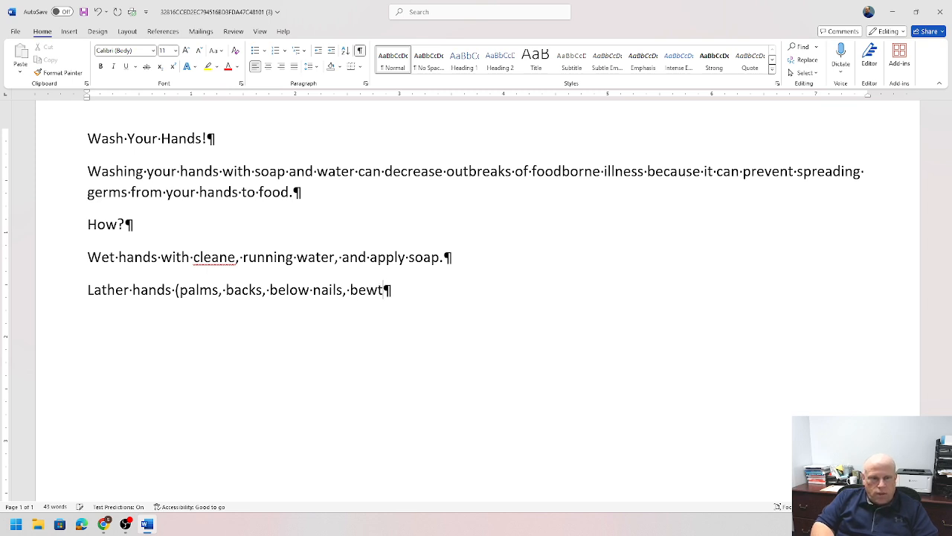
key(BackSpace)
key(BackSpace)
text(tween)
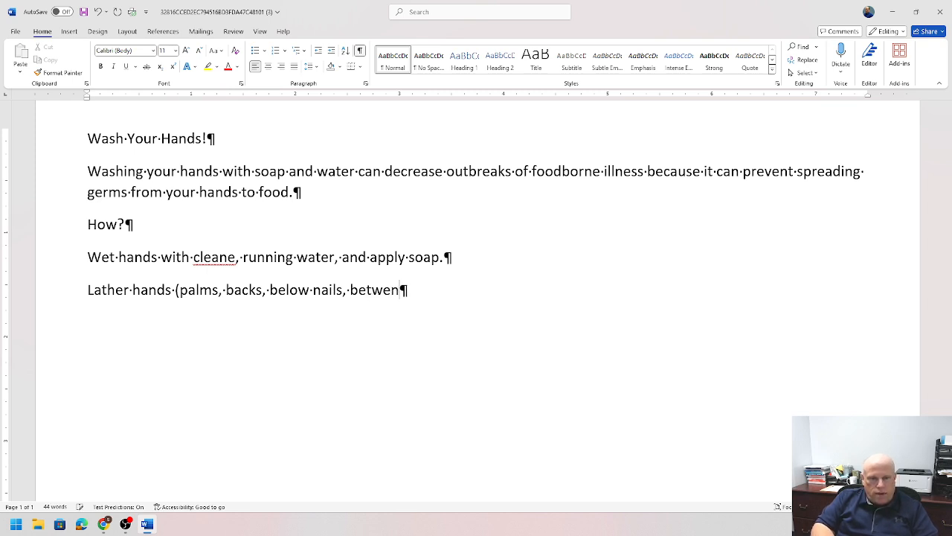
key(BackSpace)
key(BackSpace)
text(en fing)
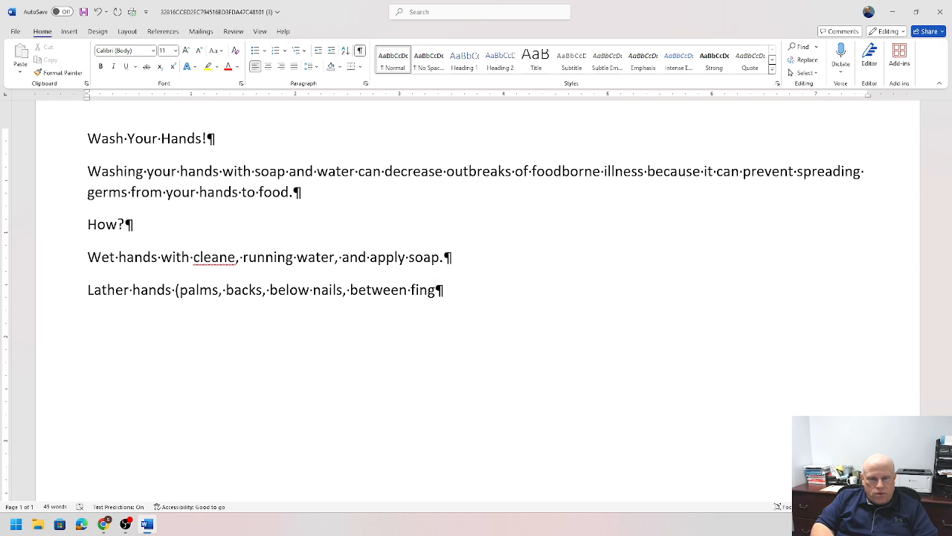
text(ers, ar)
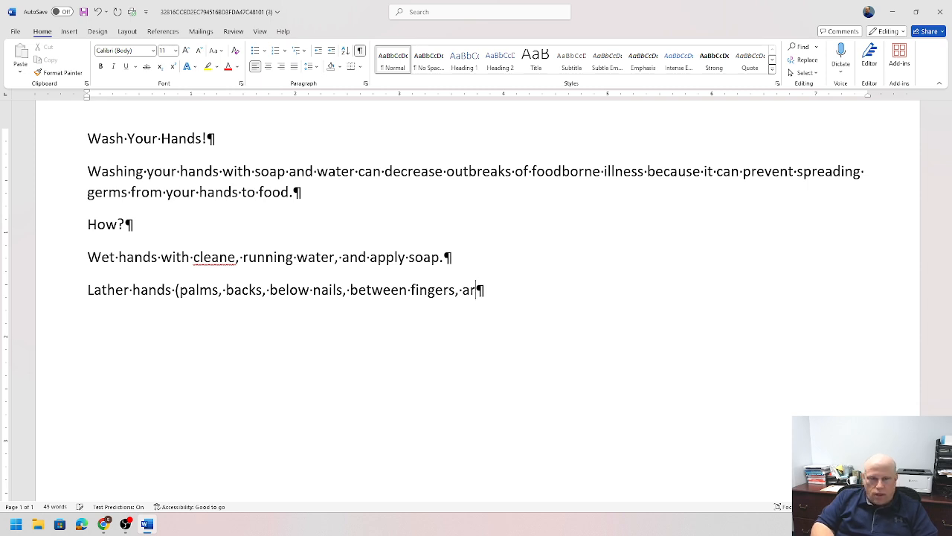
text(ound thumbs))
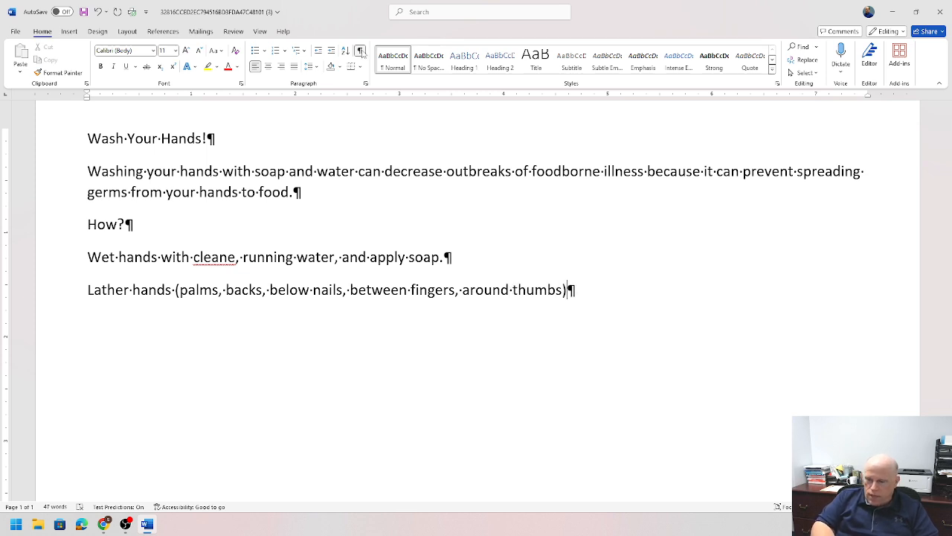
- Finish the "Lather hands" instruction with "by rubbing them together with the soap."
text( by rubbing )
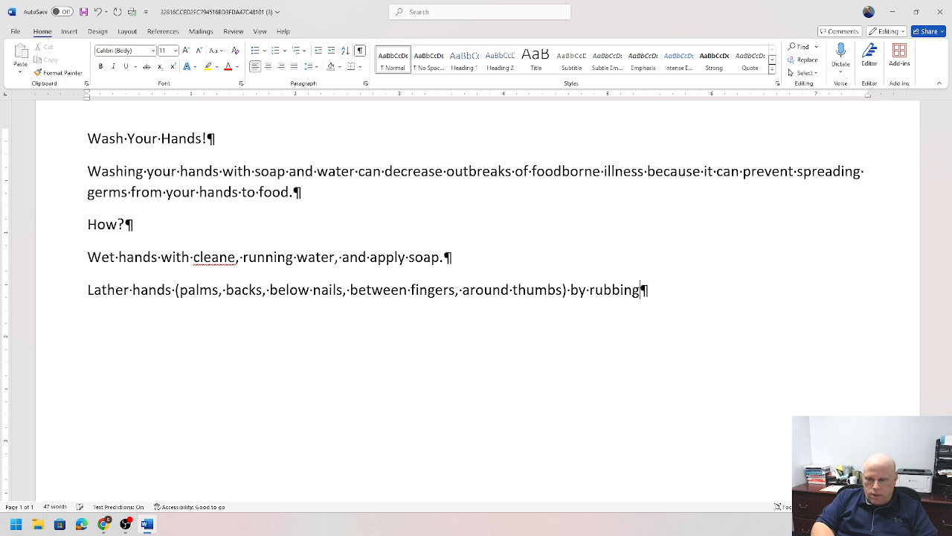
text(them to)
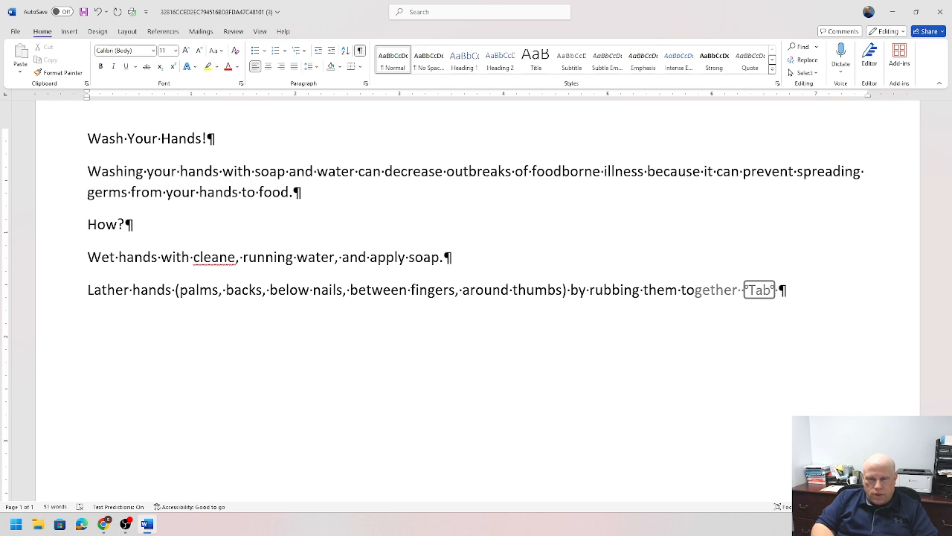
text(gethe)
text(r )
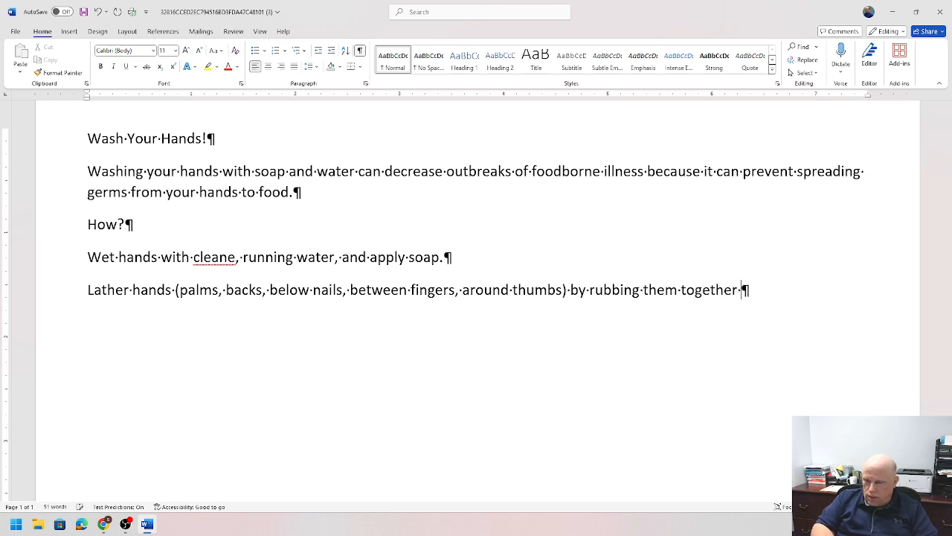
text(with the soap.)
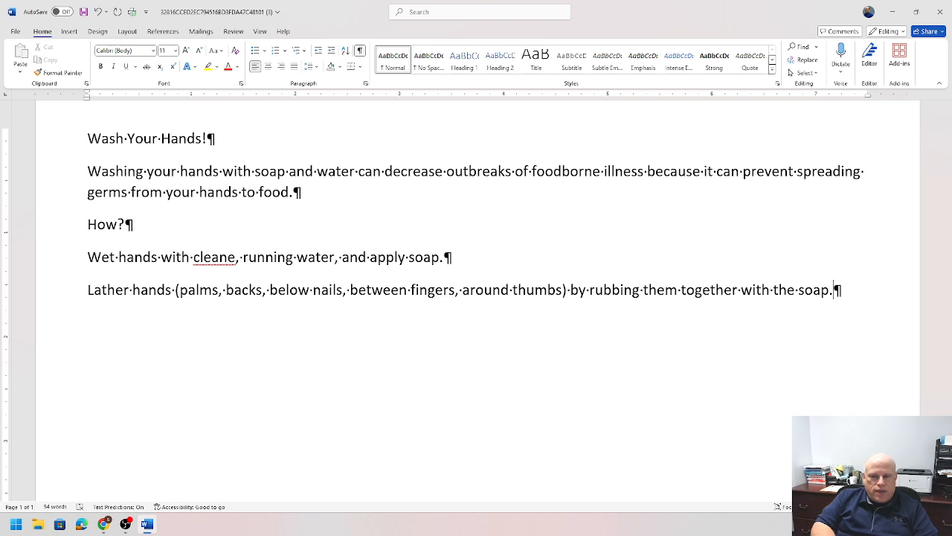
- Add a paragraph below the lather instruction reading "Scrub hands fore at least 20 seconds.", keeping the spelling "fore"
key(Return)
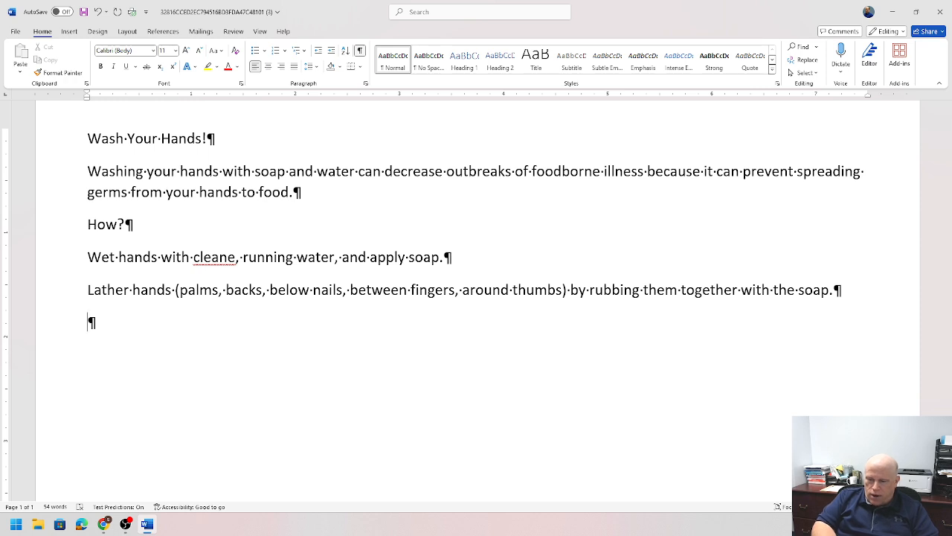
text(Scrup)
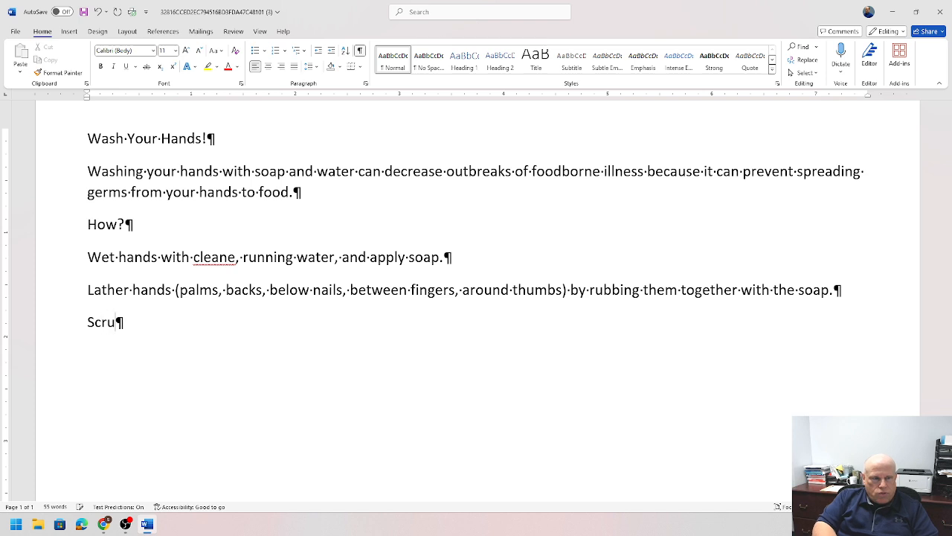
key(BackSpace)
key(BackSpace)
text(b )
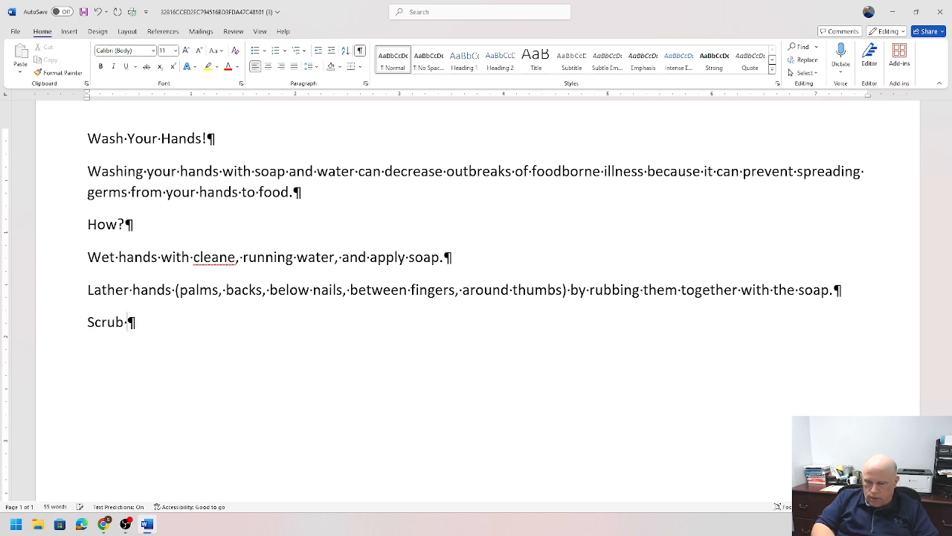
text(hands for)
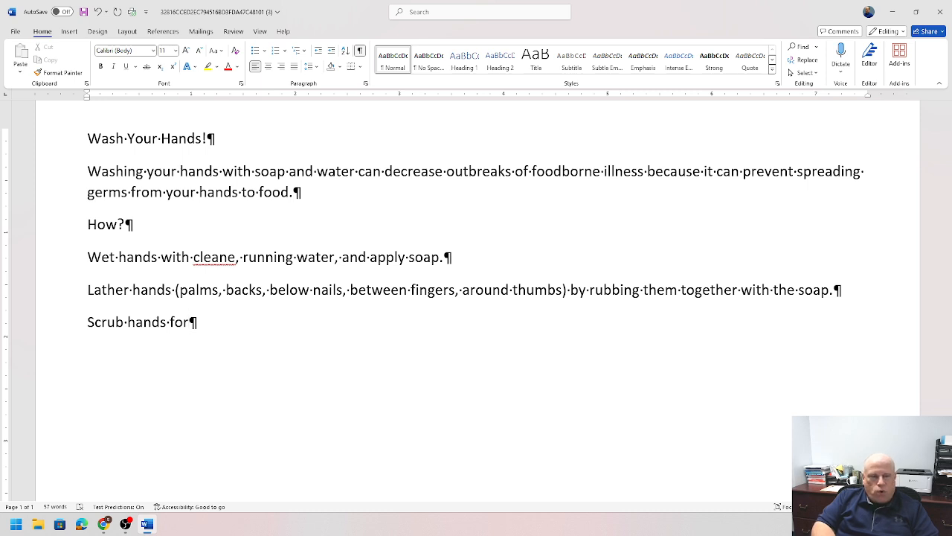
text(e)
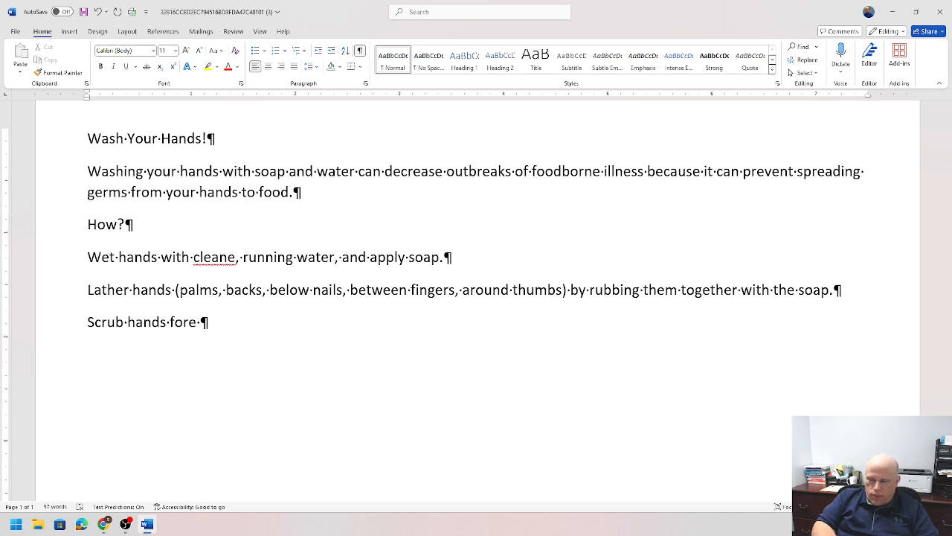
text( at )
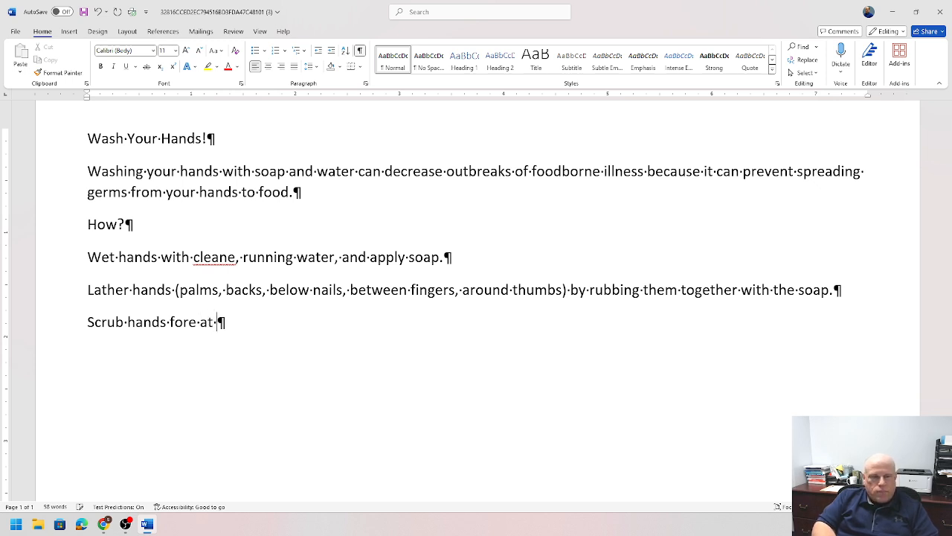
text(least )
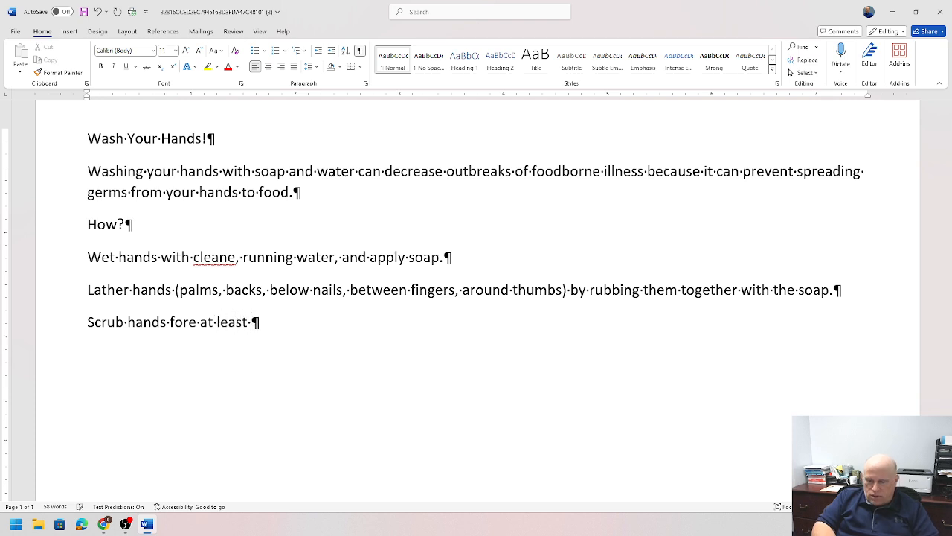
text(20 seconds.)
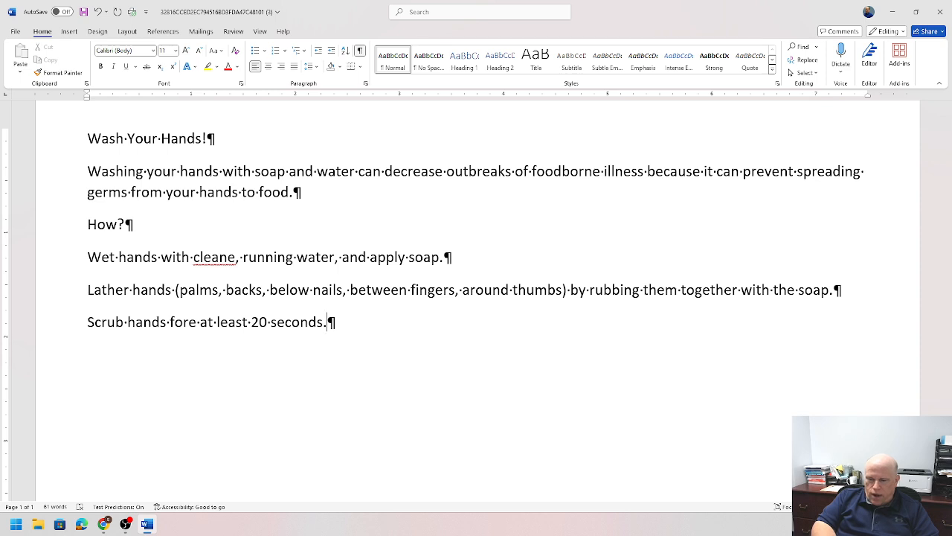
- Add a paragraph below the scrub instruction reading "Rinse soap off of hands under clean, running water."
key(Return)
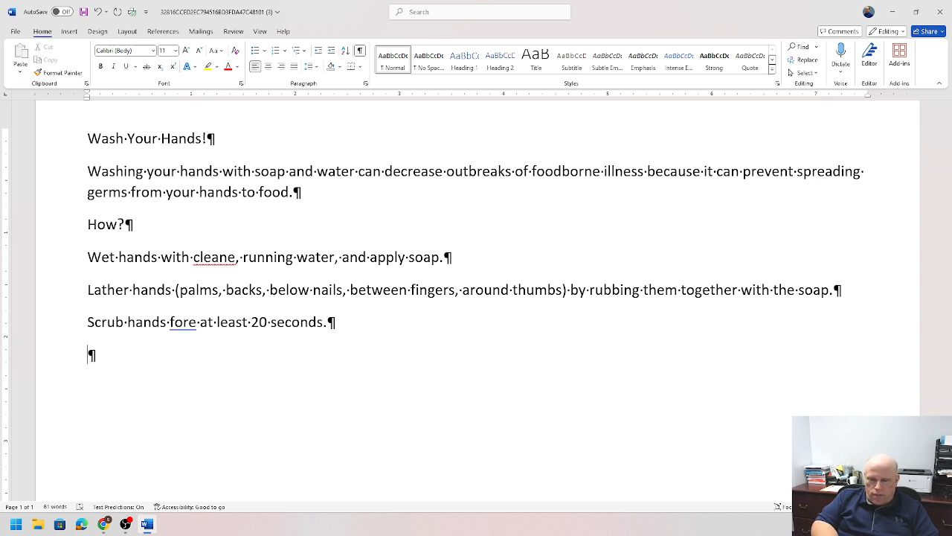
text(Rinse )
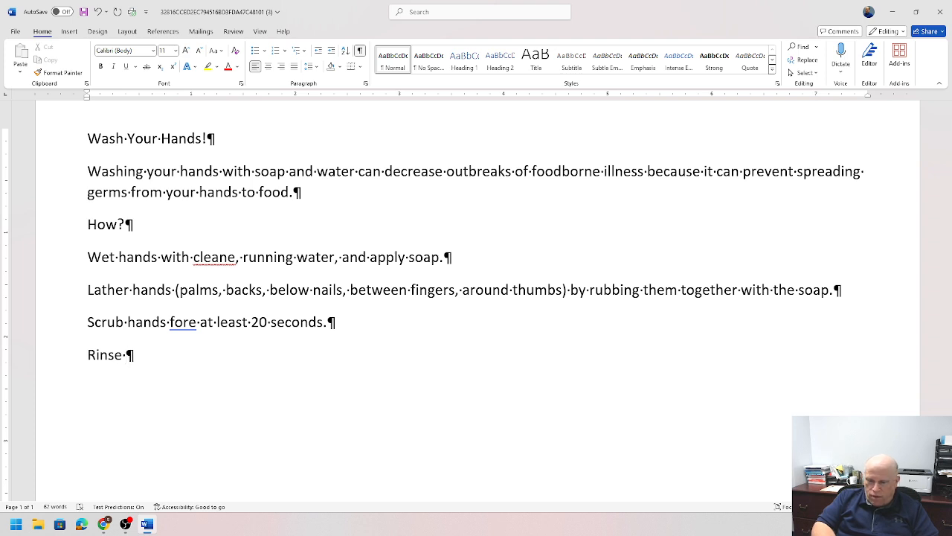
text(soap off of)
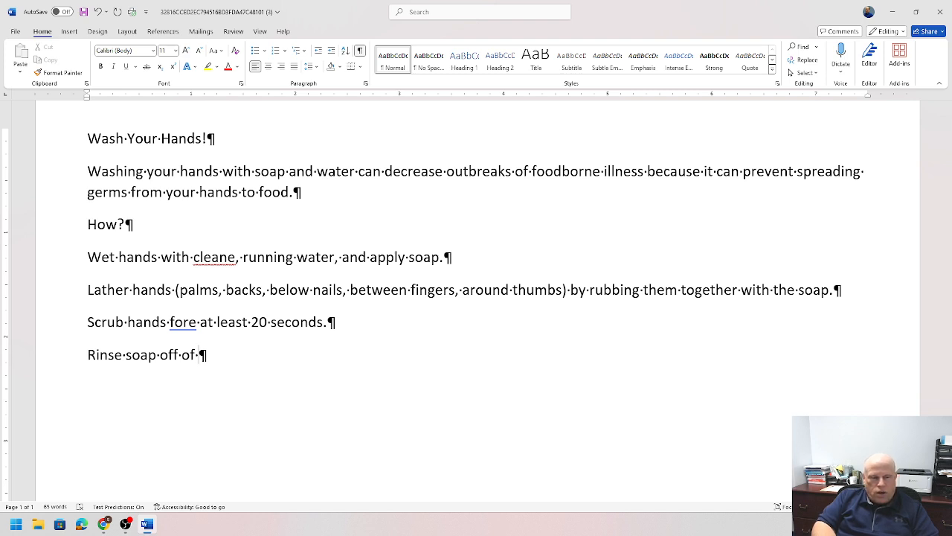
text(han)
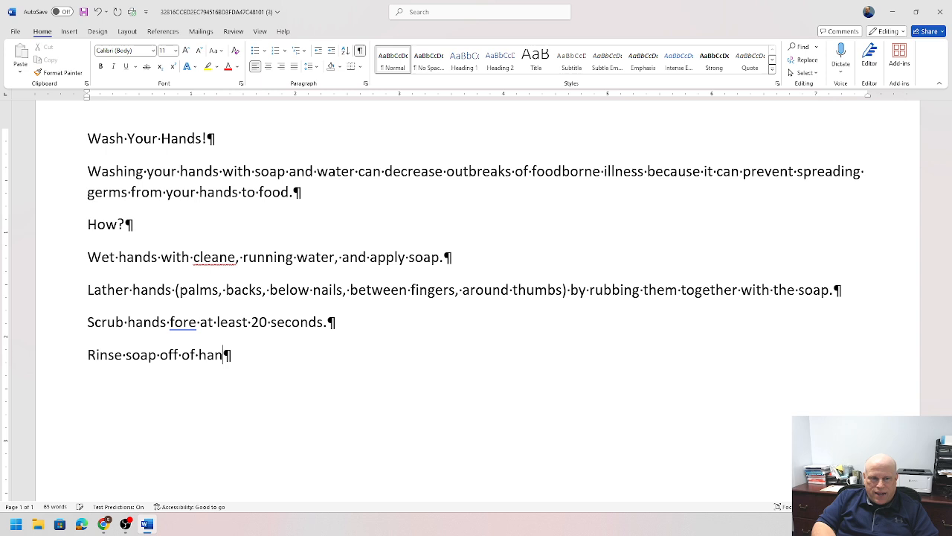
text(ds under )
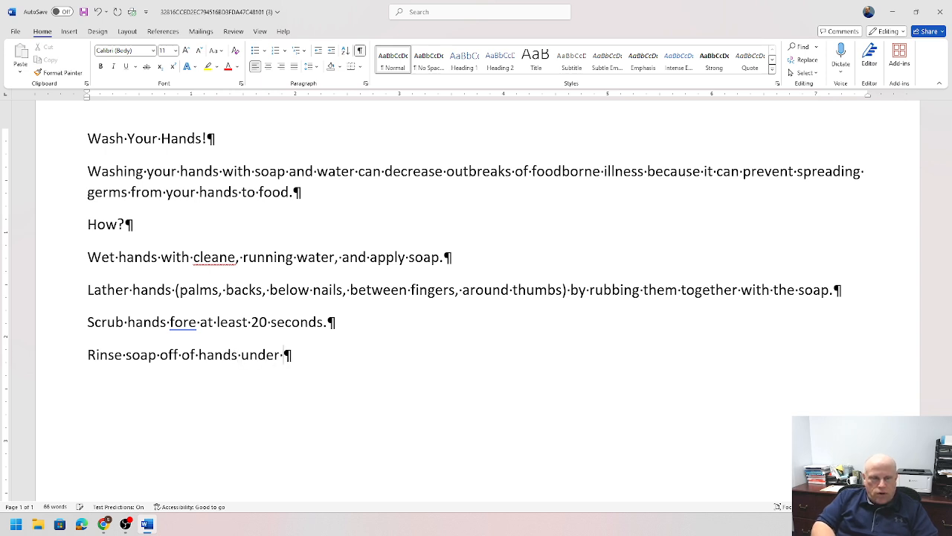
text(clean, )
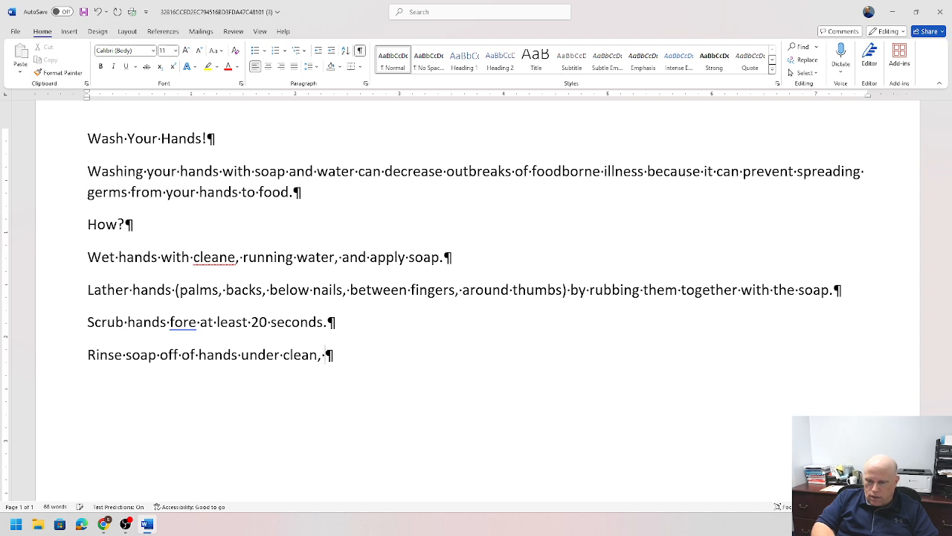
text(running water)
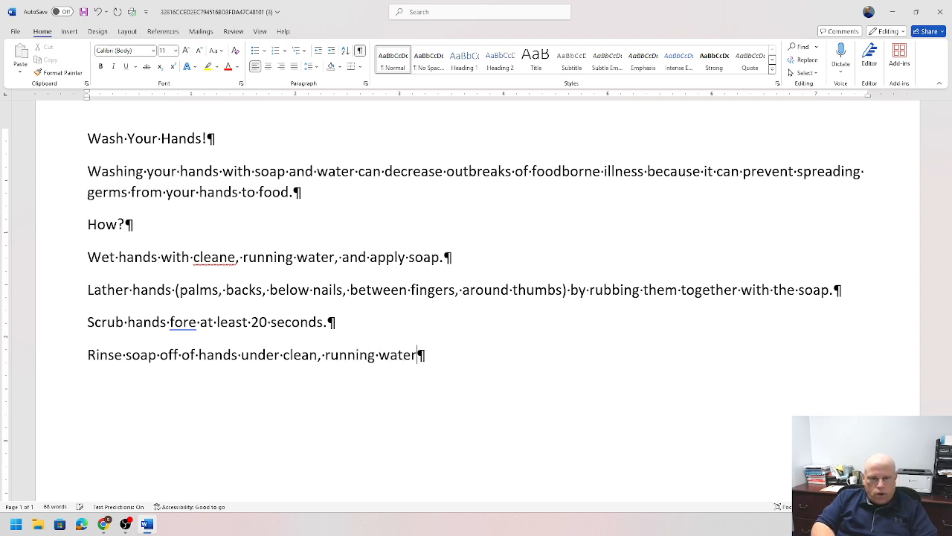
text(.)
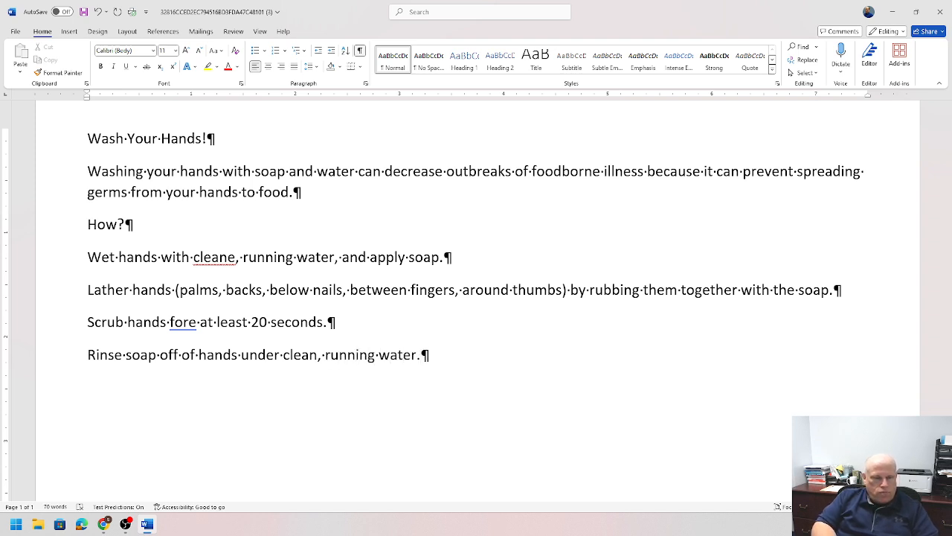
- Add a paragraph below the rinse instruction reading "Dry hands well using a towel or or an air dryer.", keeping the repeated "or"
key(Return)
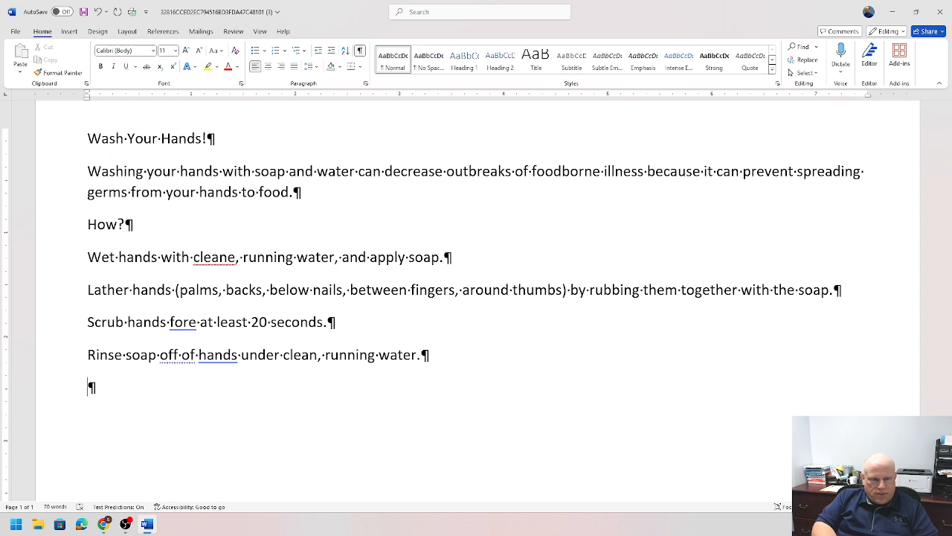
text(Dry )
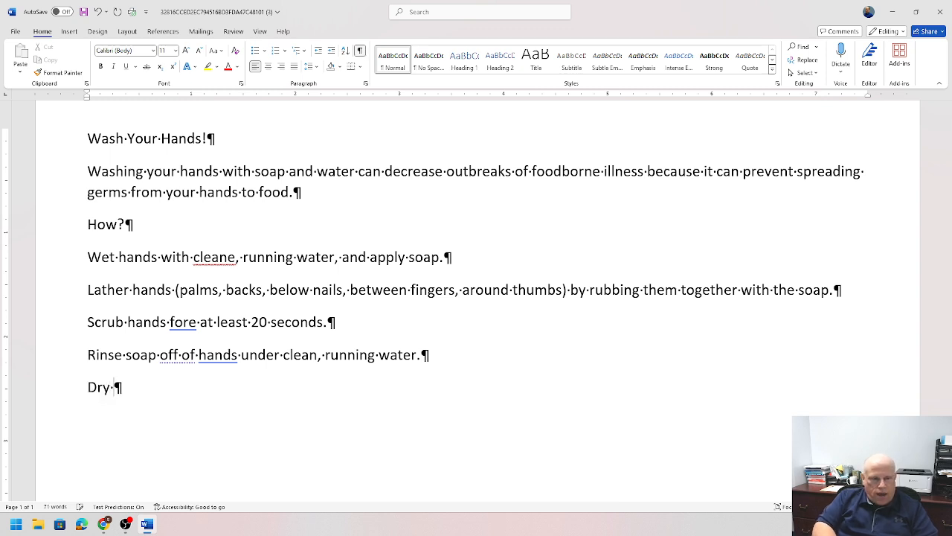
text(hands)
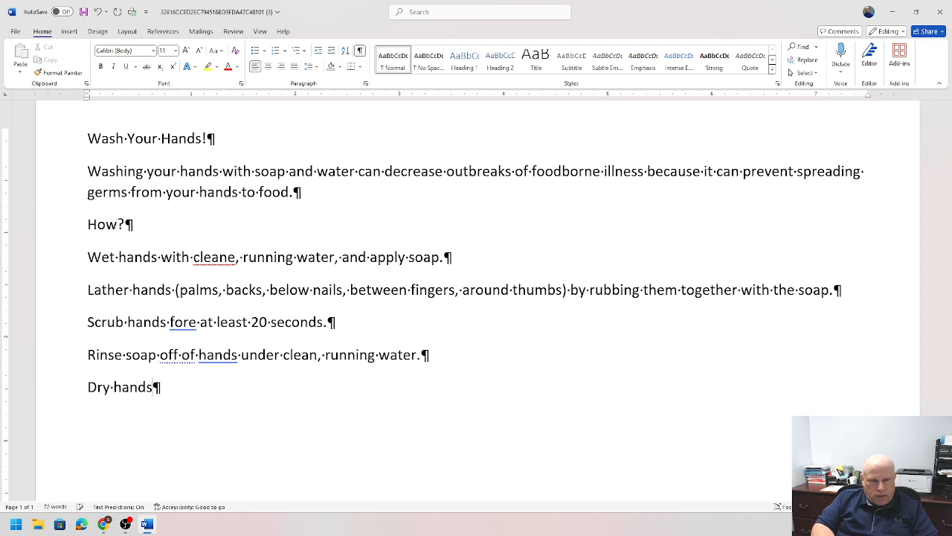
text( wel)
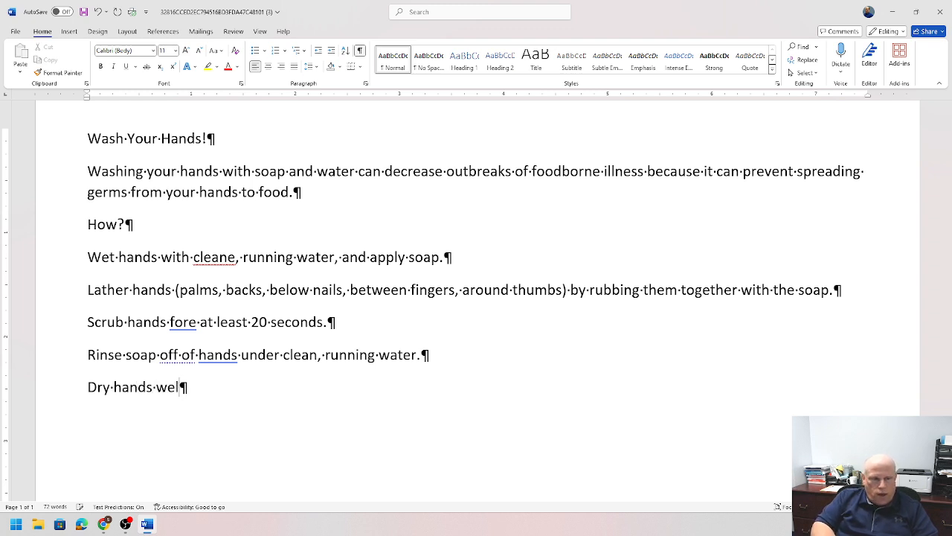
text(l using a)
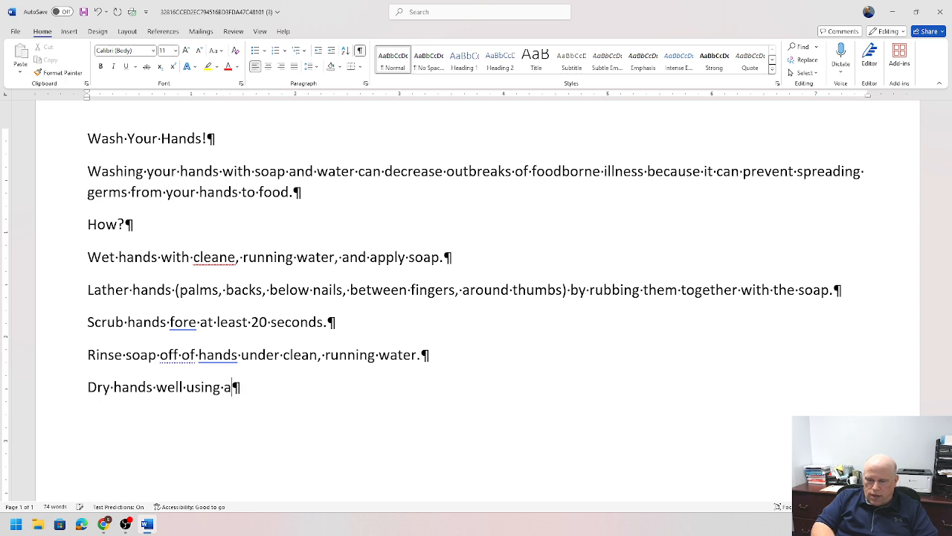
text( towel or)
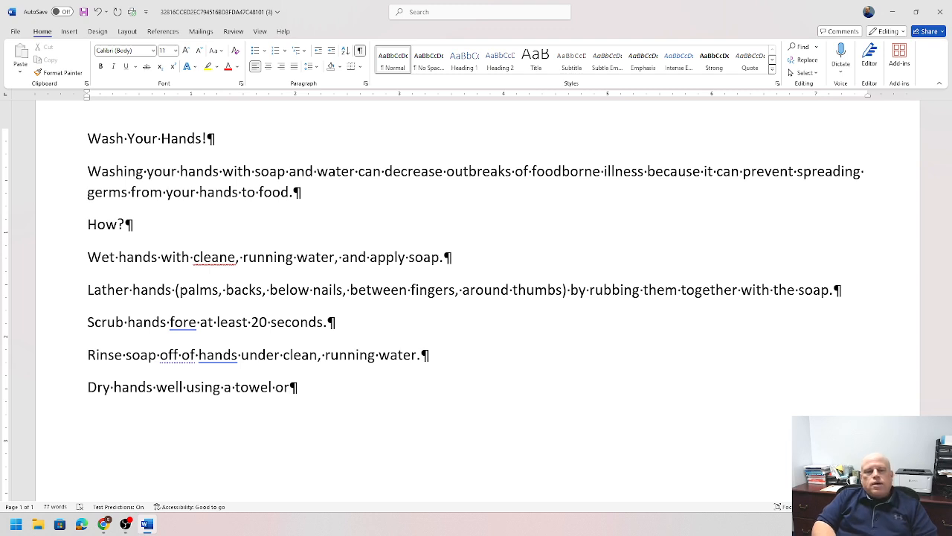
text( or)
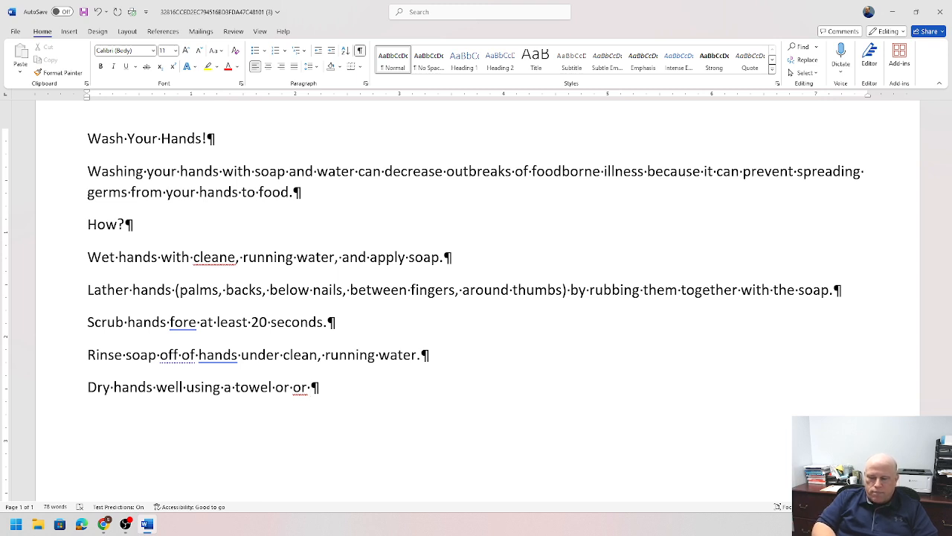
text(an )
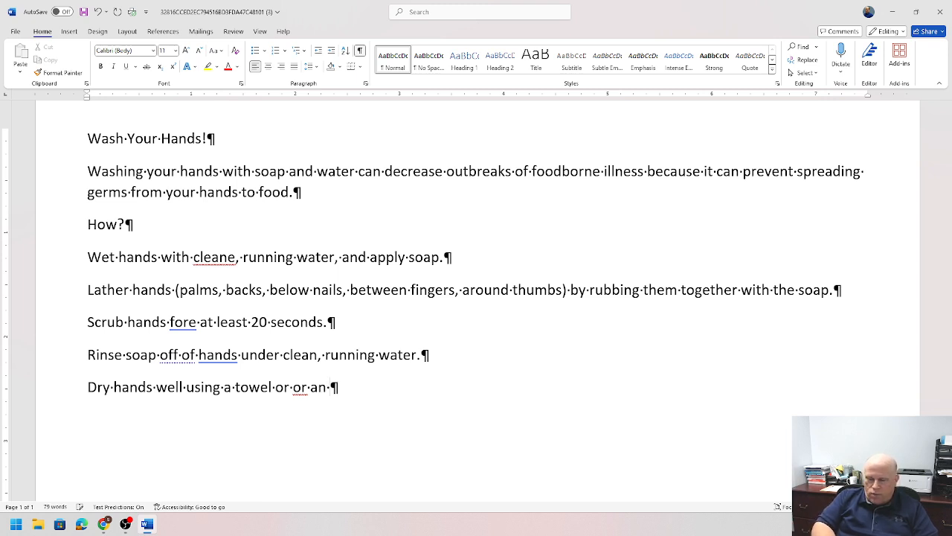
text(ai)
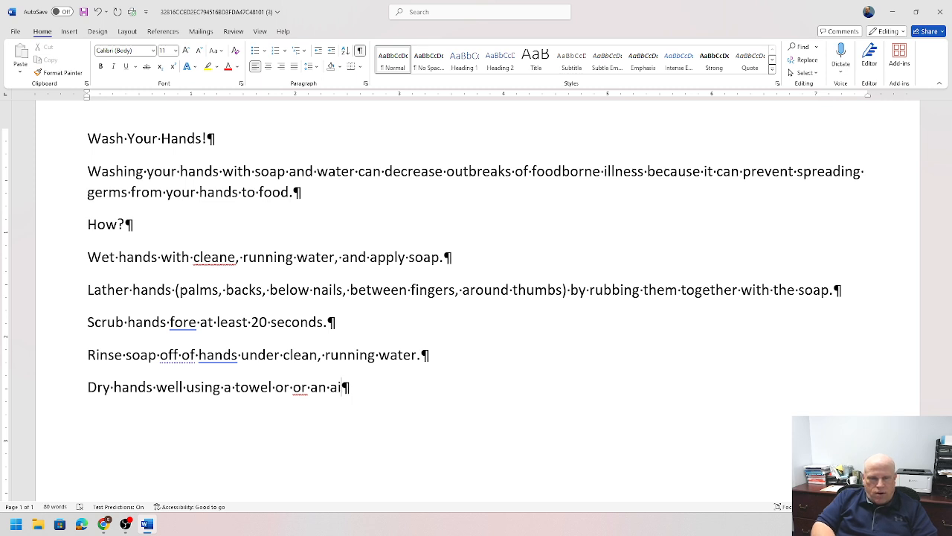
text(r dry)
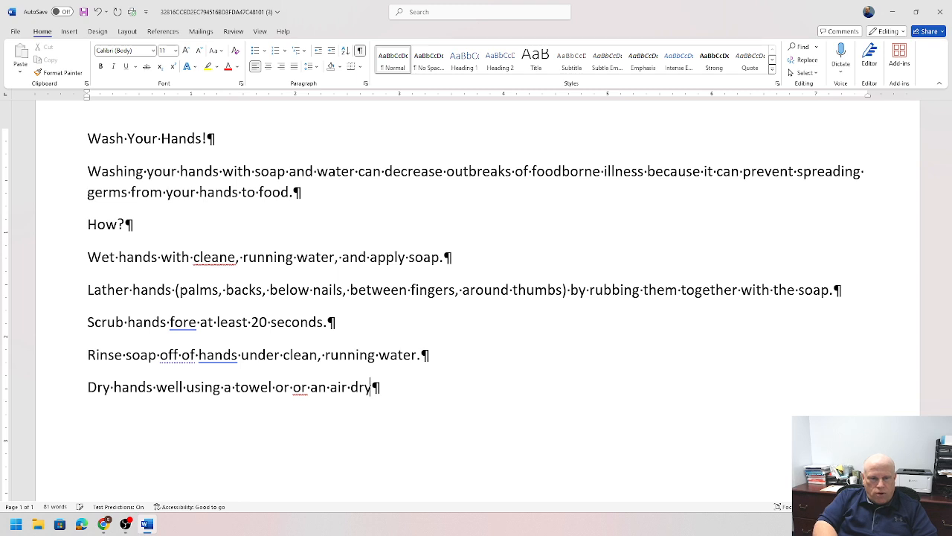
text(er.)
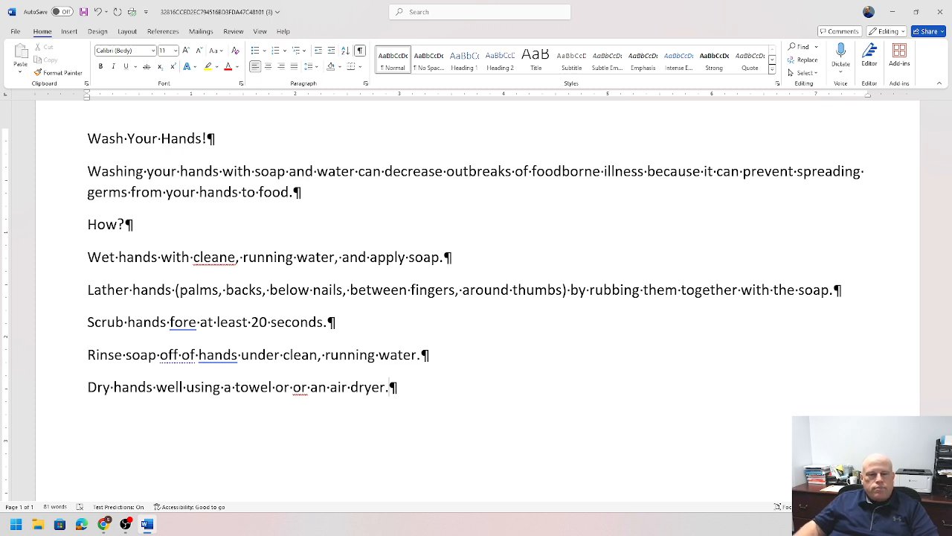
- Apply the suggested corrections "clean" for "cleane" in the wet-hands instruction and "for" for "fore" in the scrub instruction
right_click(217, 257)
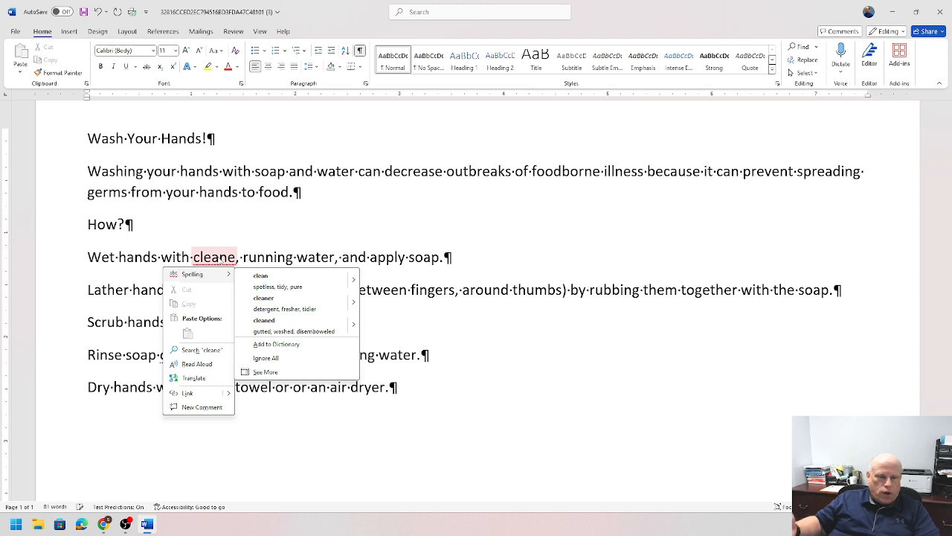
click(262, 279)
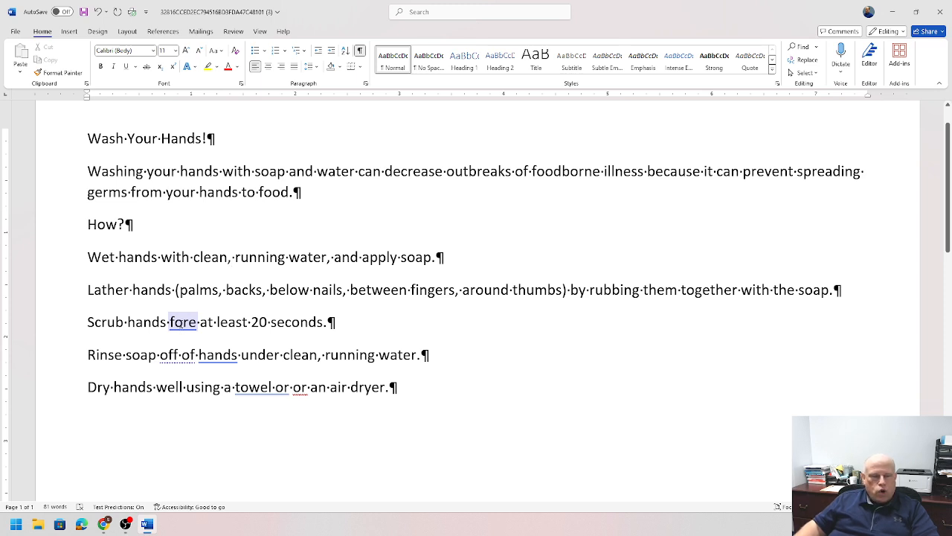
right_click(181, 323)
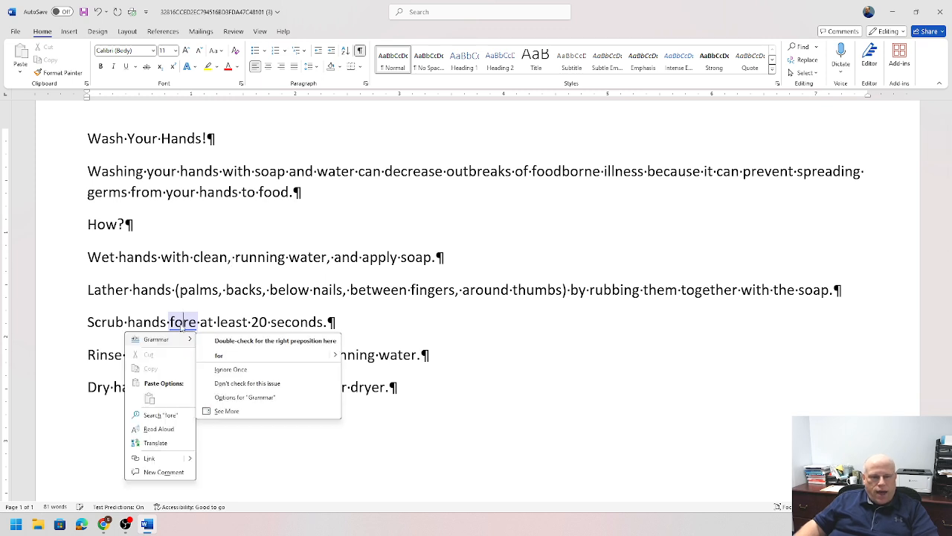
click(219, 356)
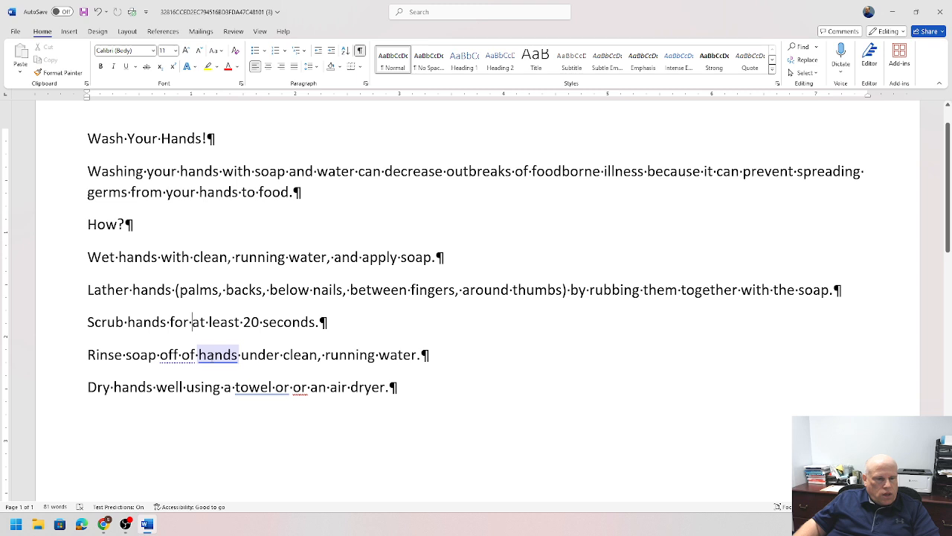
- Replace "off of" in the rinse instruction with the suggested more concise wording "off"
right_click(214, 357)
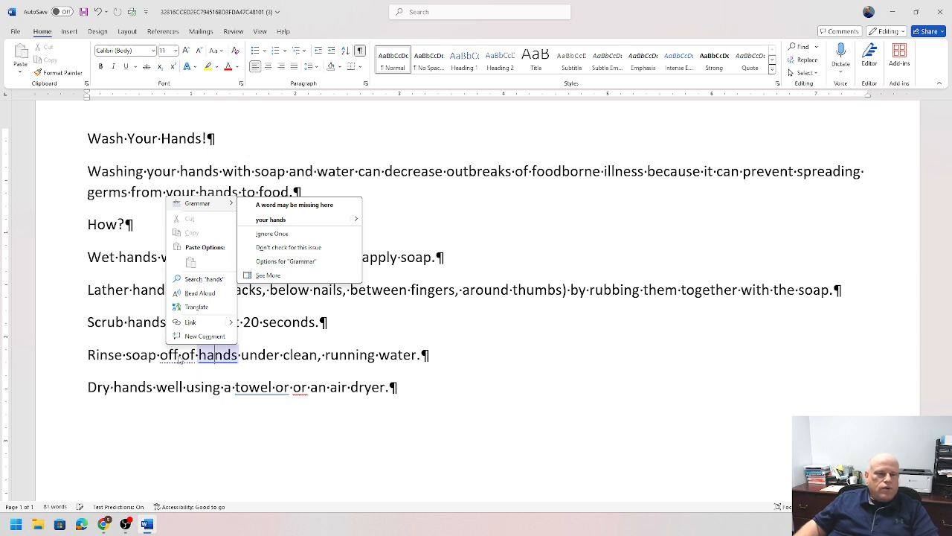
right_click(179, 358)
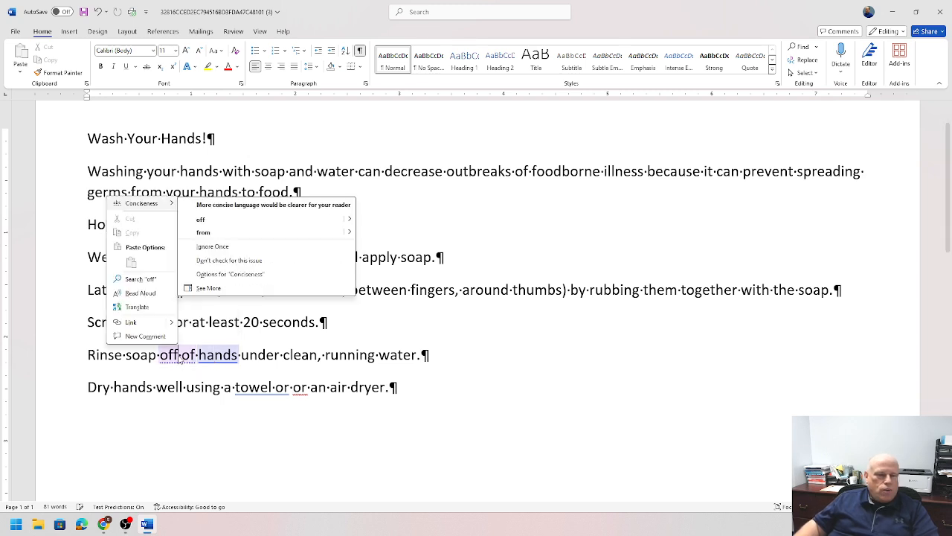
click(204, 223)
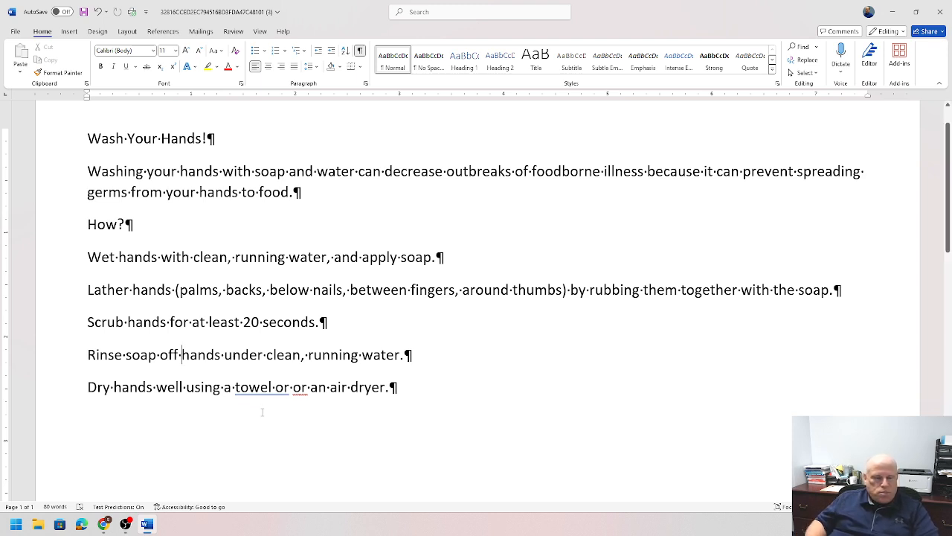
- Delete the repeated word "or" from the "Dry hands well" instruction using the spelling suggestion
drag(235, 388, 289, 389)
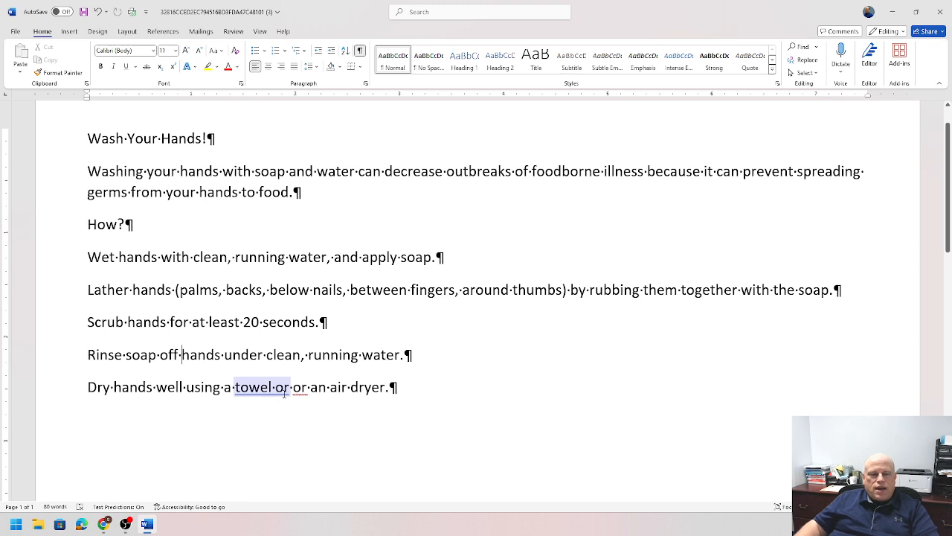
click(300, 387)
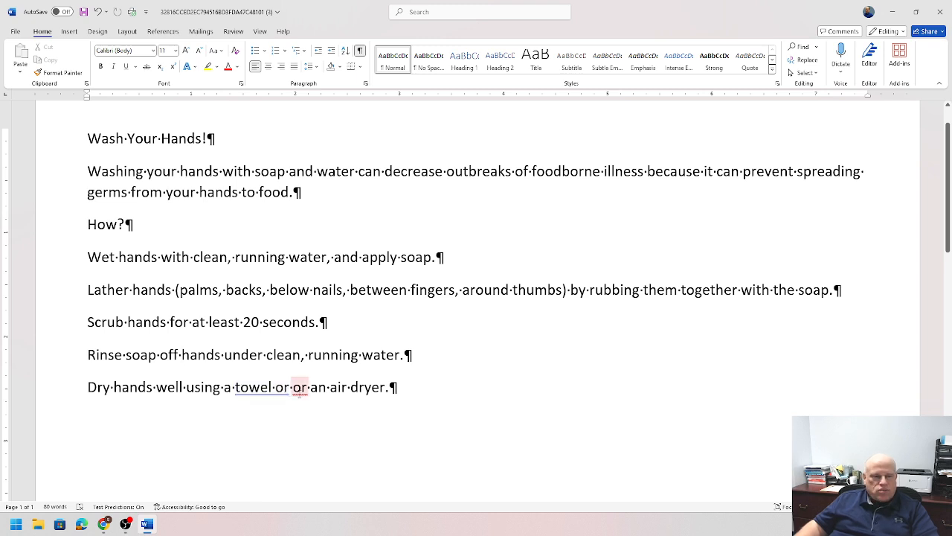
drag(290, 388, 234, 388)
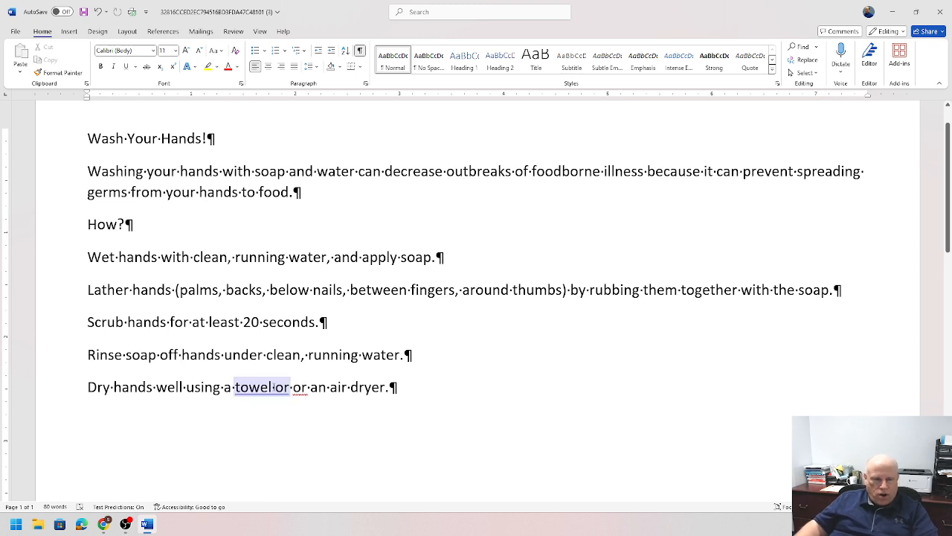
click(298, 393)
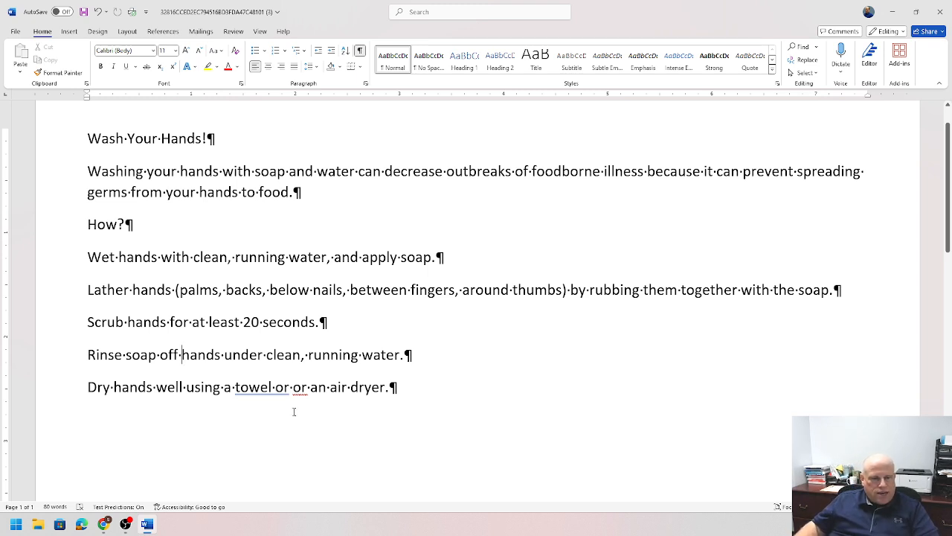
right_click(278, 389)
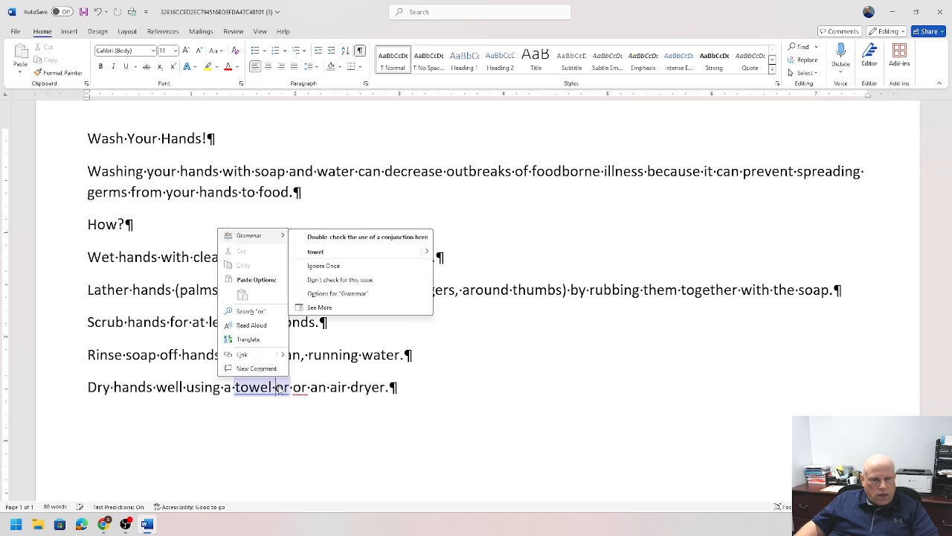
key(Escape)
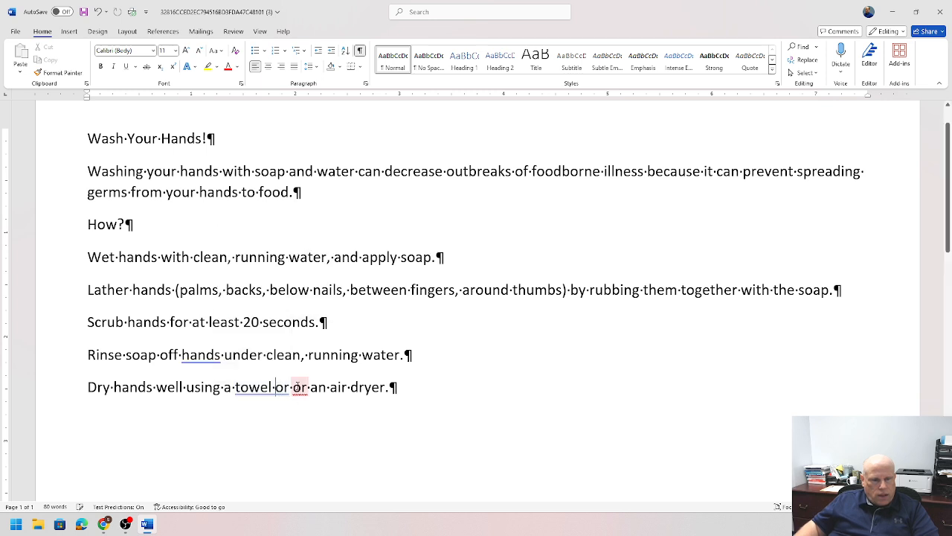
right_click(301, 392)
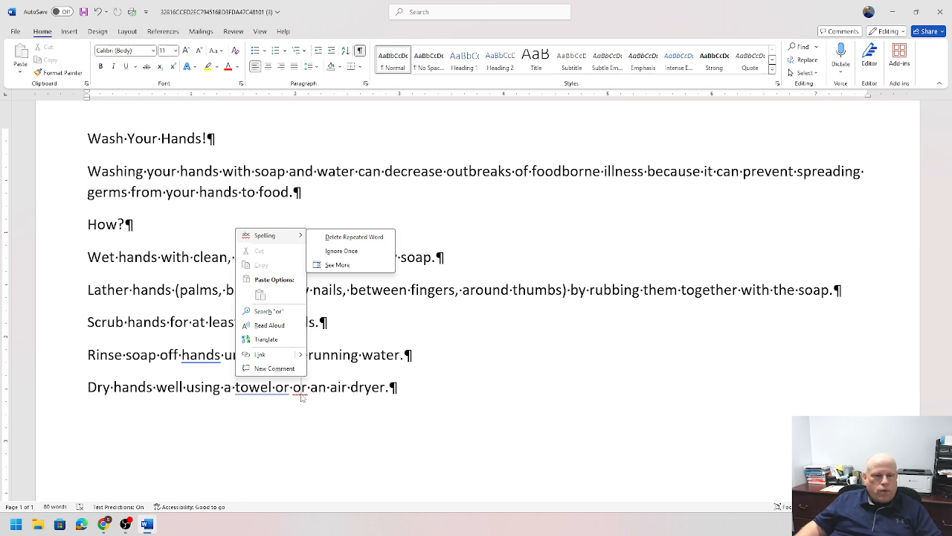
click(355, 237)
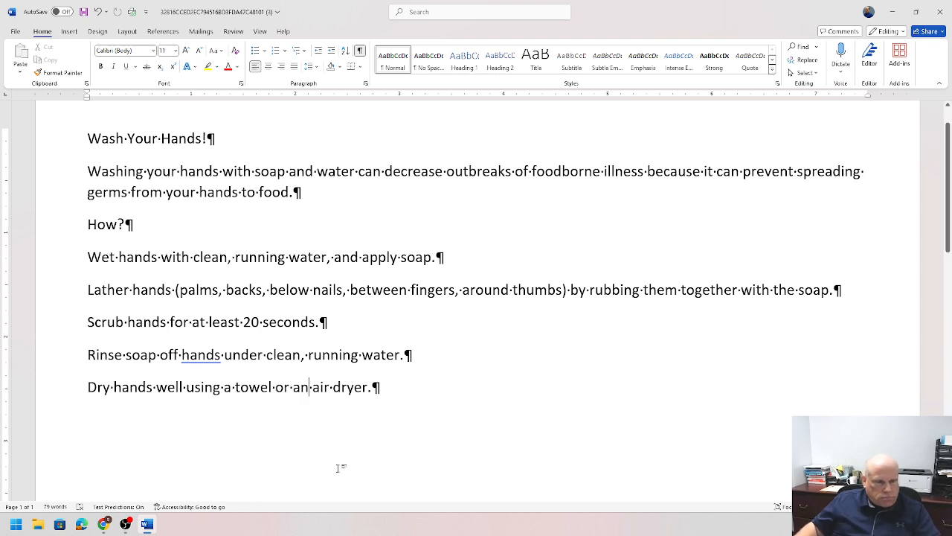
- Leave one blank paragraph below the "Dry hands well" instruction and add the line "When?" beneath it
double_click(200, 355)
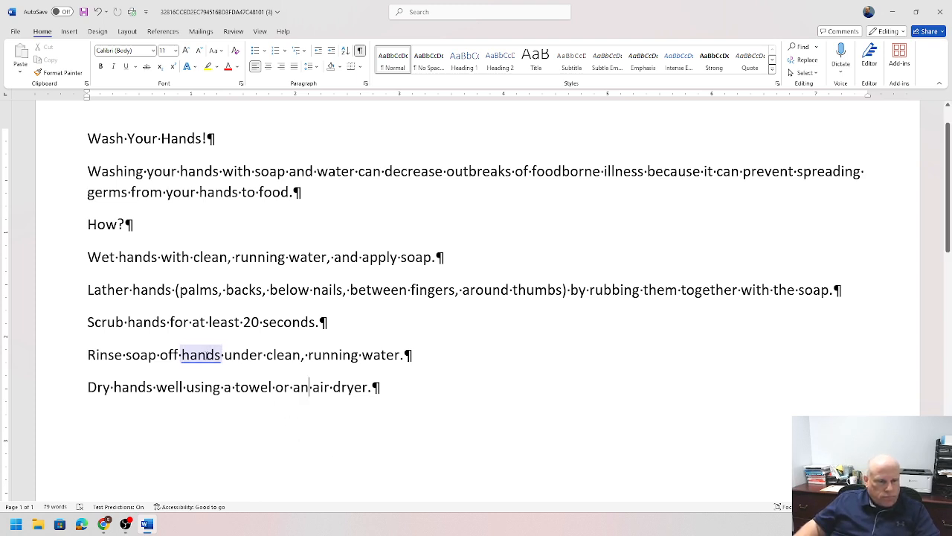
click(308, 386)
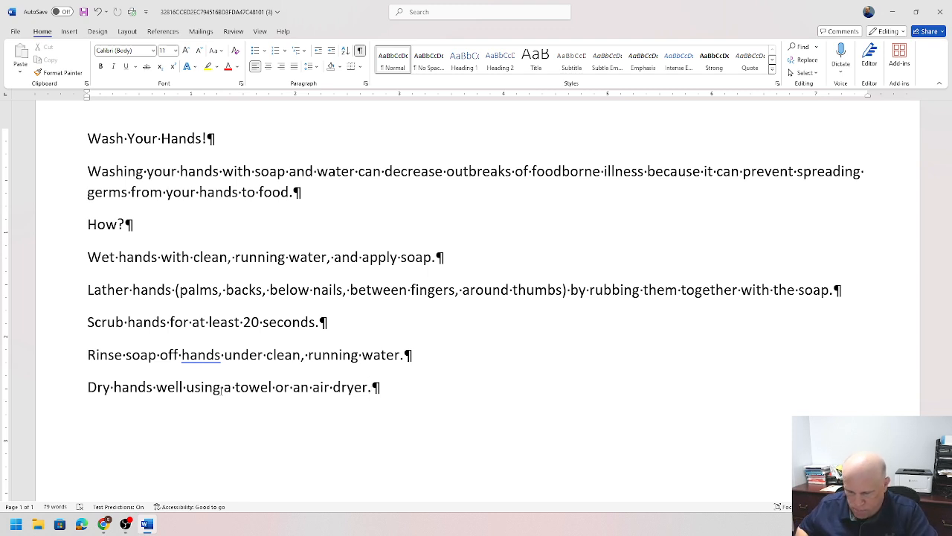
key(Return)
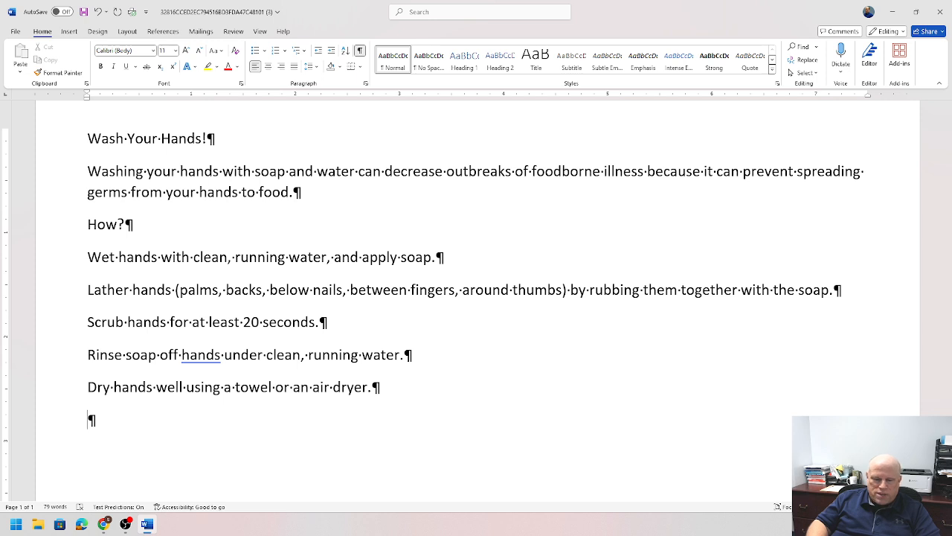
key(Return)
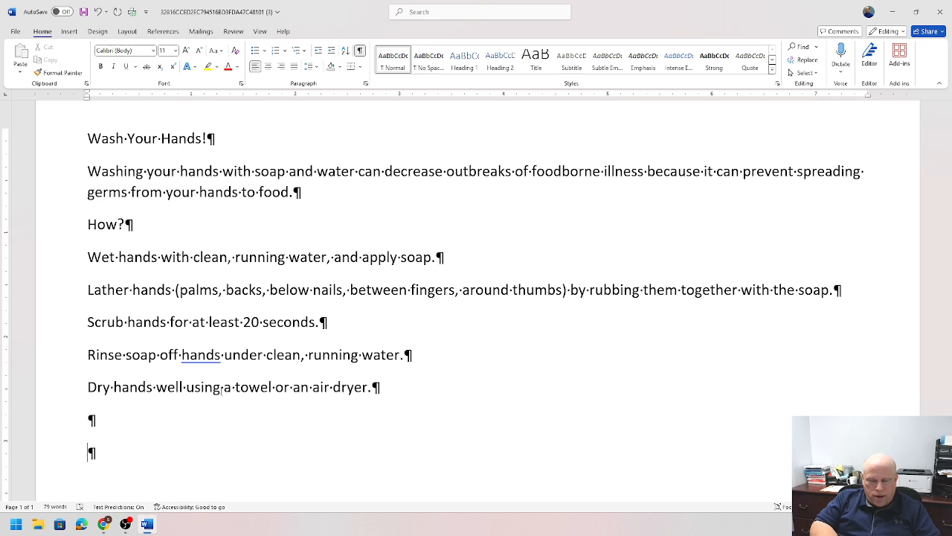
text(When?)
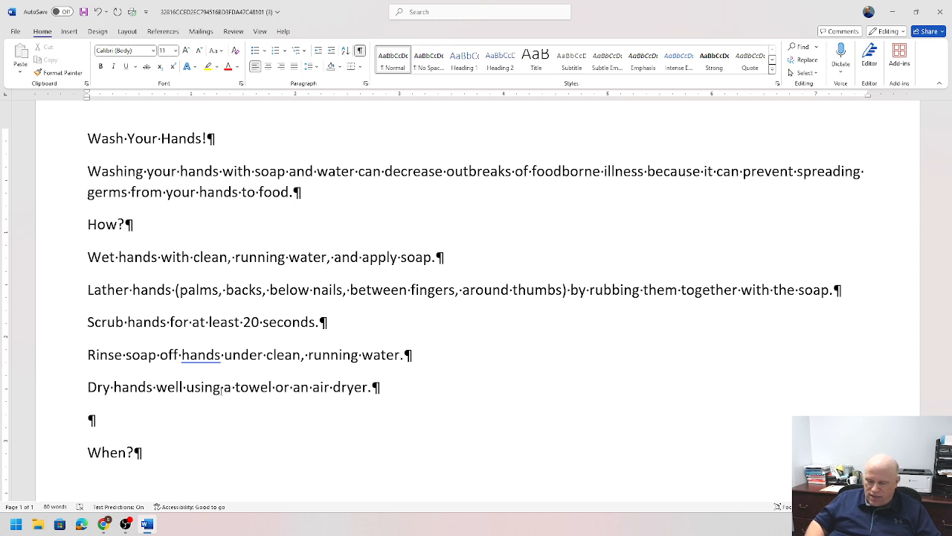
- Add the line "After eating, coughing, sneezing, or using a tissue" beneath "When?"
key(Return)
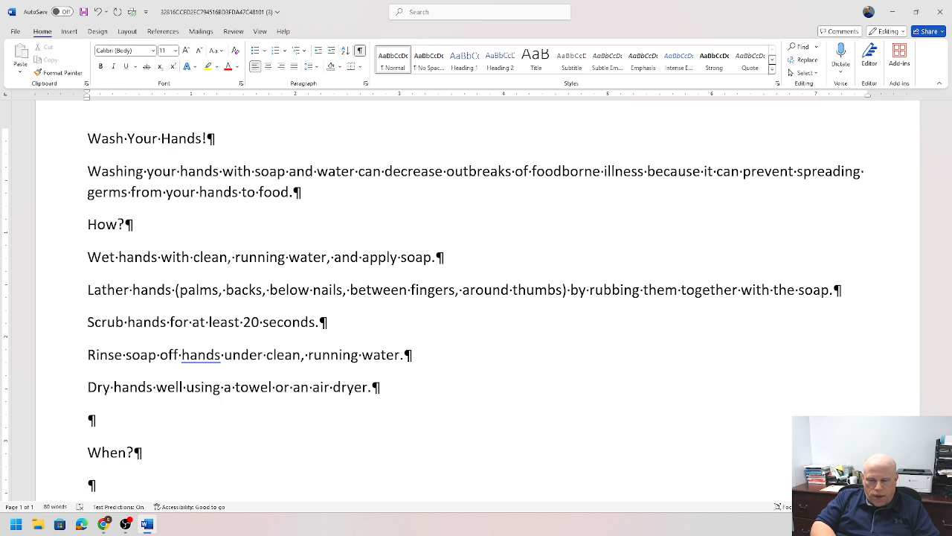
text(A)
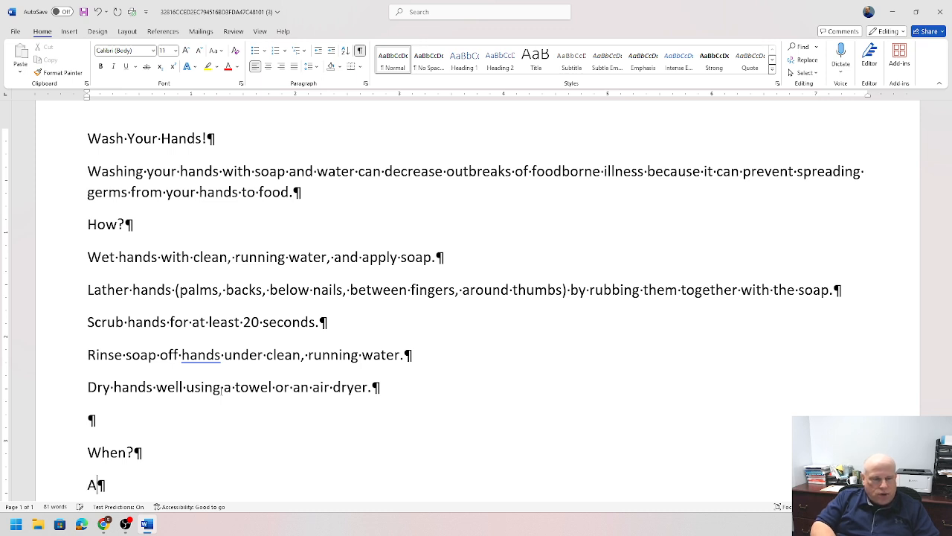
text(fter )
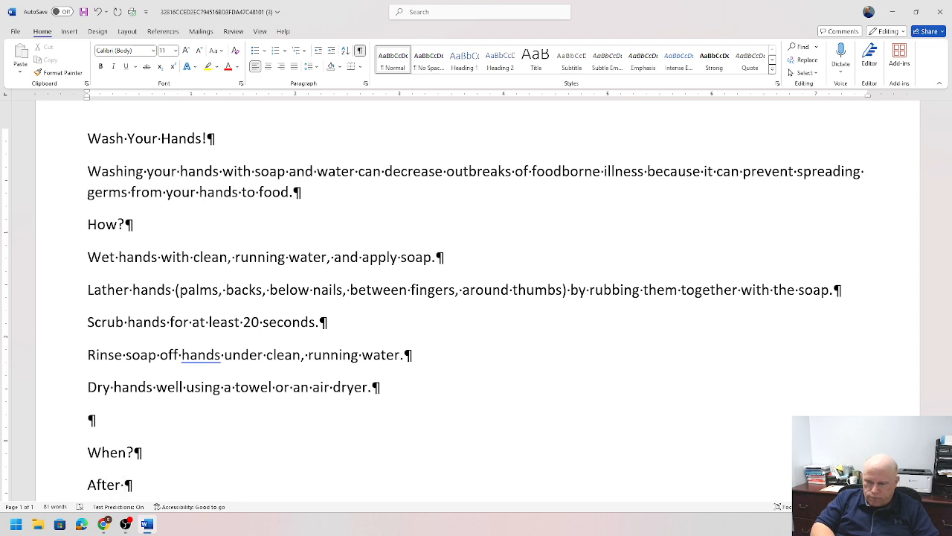
text(eating)
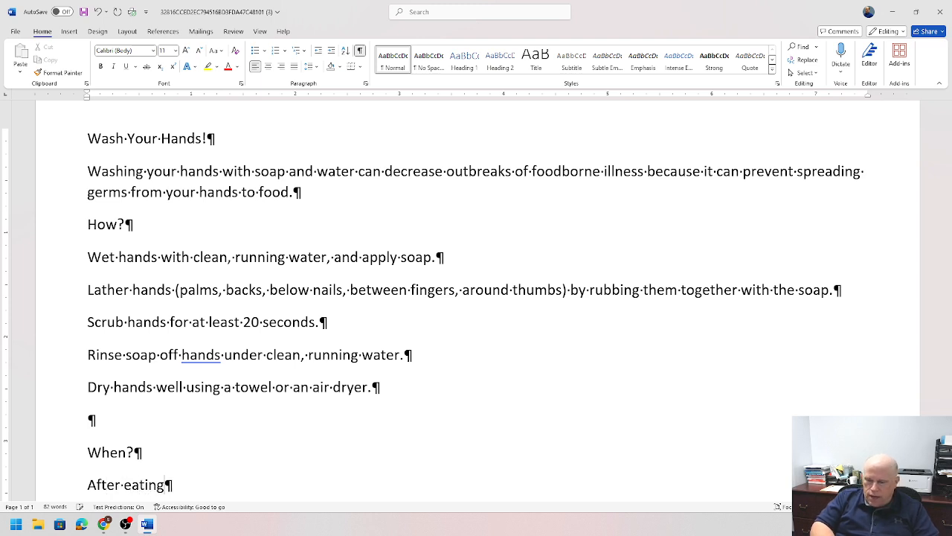
text(, coughi)
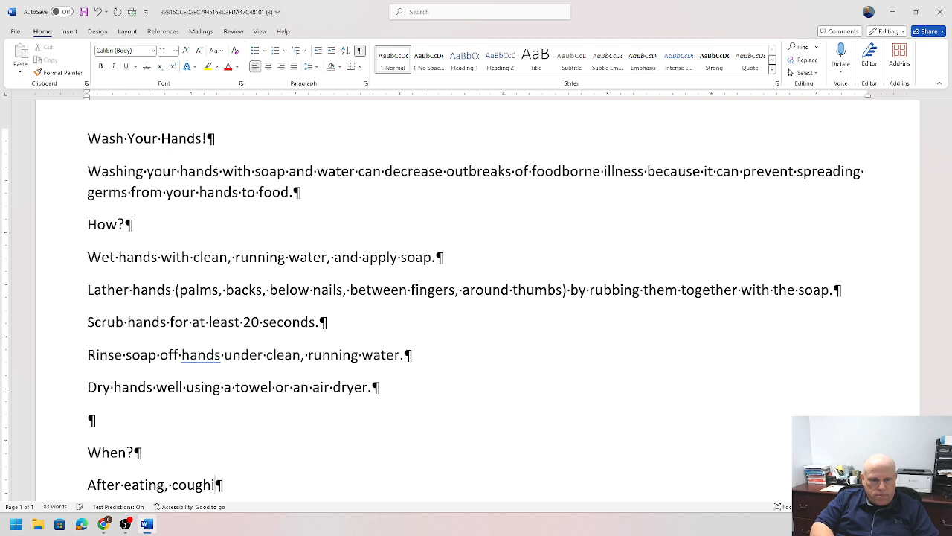
text(ng, sneezing)
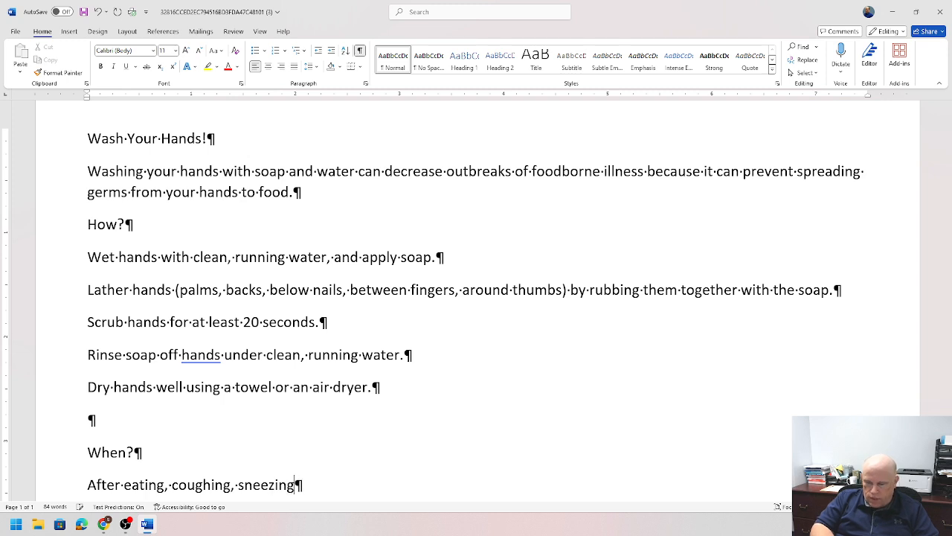
text(, or using a )
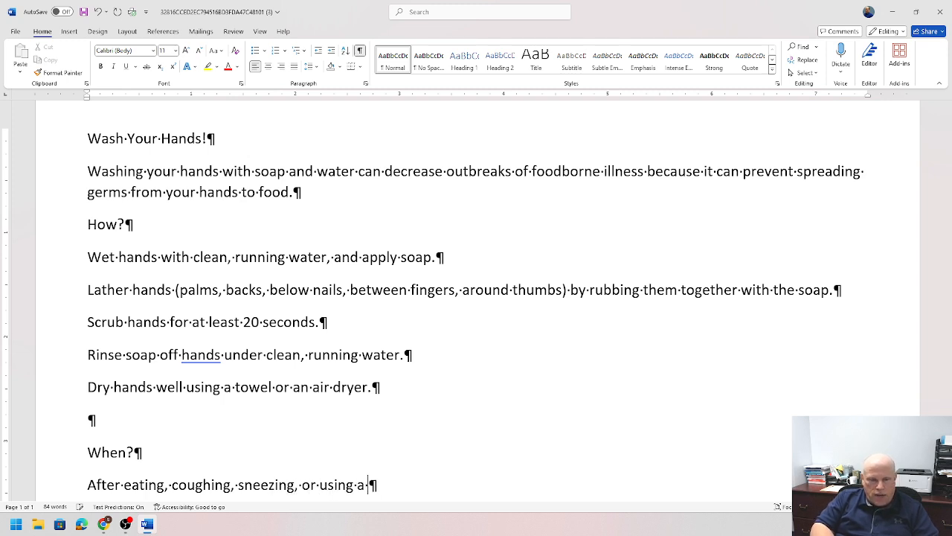
text(tissue)
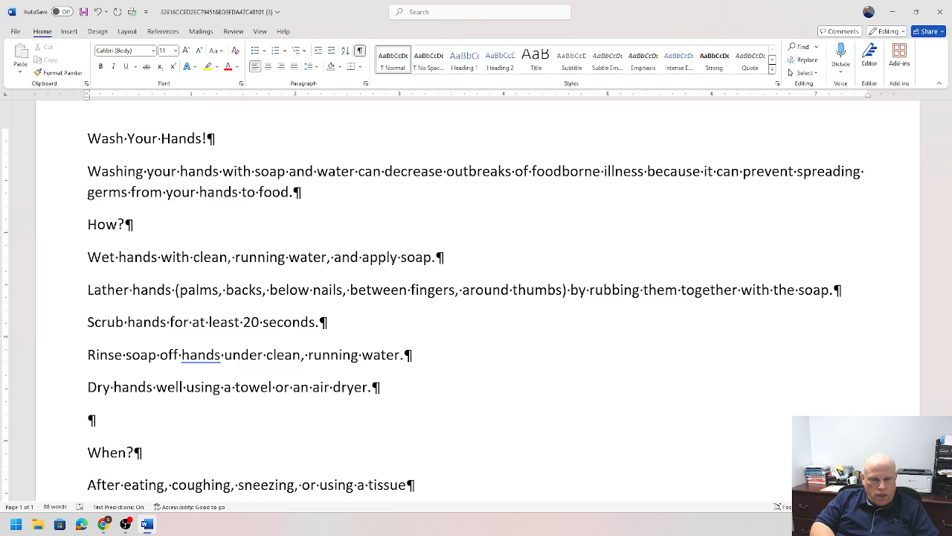
- Add the line "Before, during, and after preparing food" beneath the tissue line, correcting typing slips along the way
key(Return)
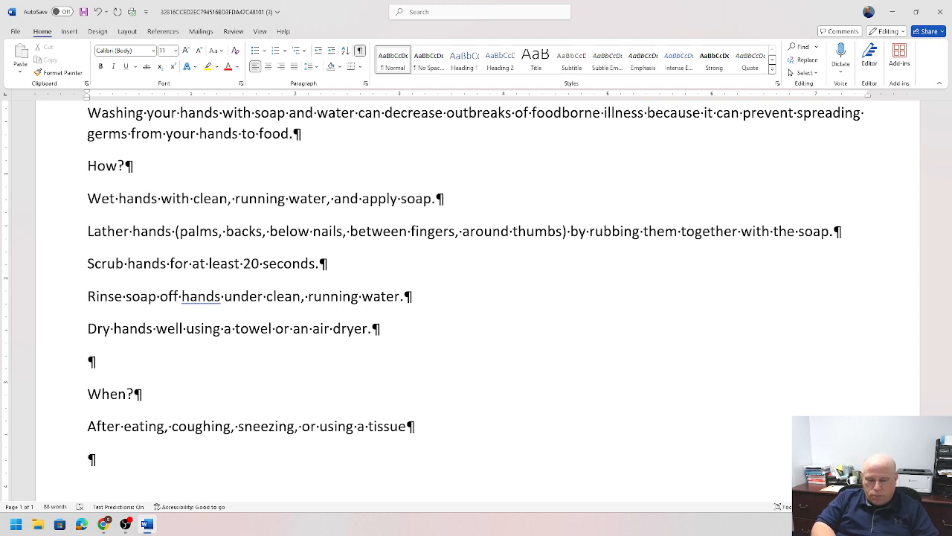
text(Beforee)
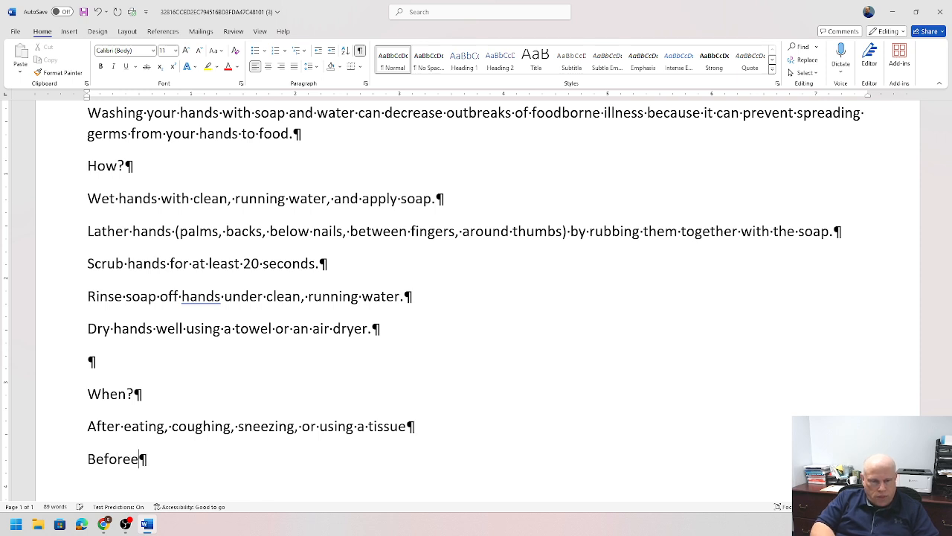
key(BackSpace)
text(, )
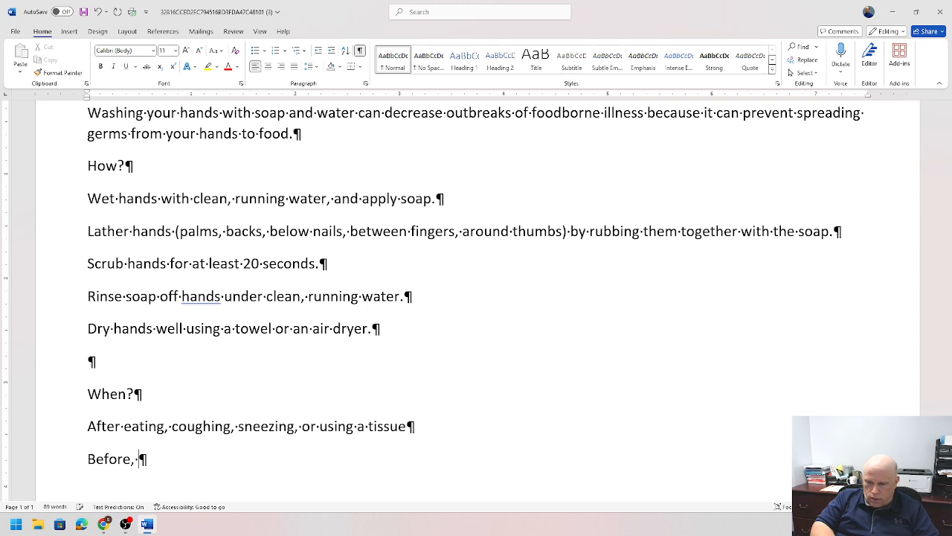
text(during,)
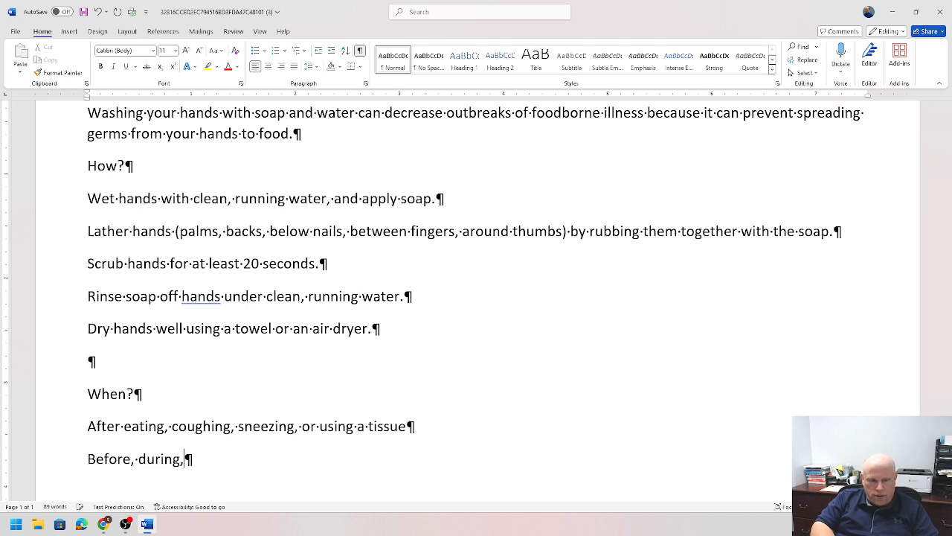
text( and af)
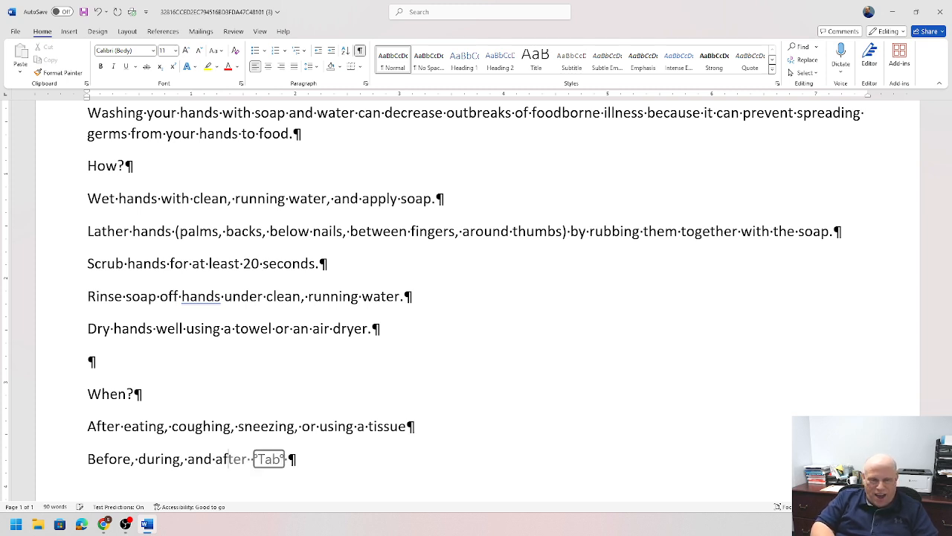
text(ter per)
key(BackSpace)
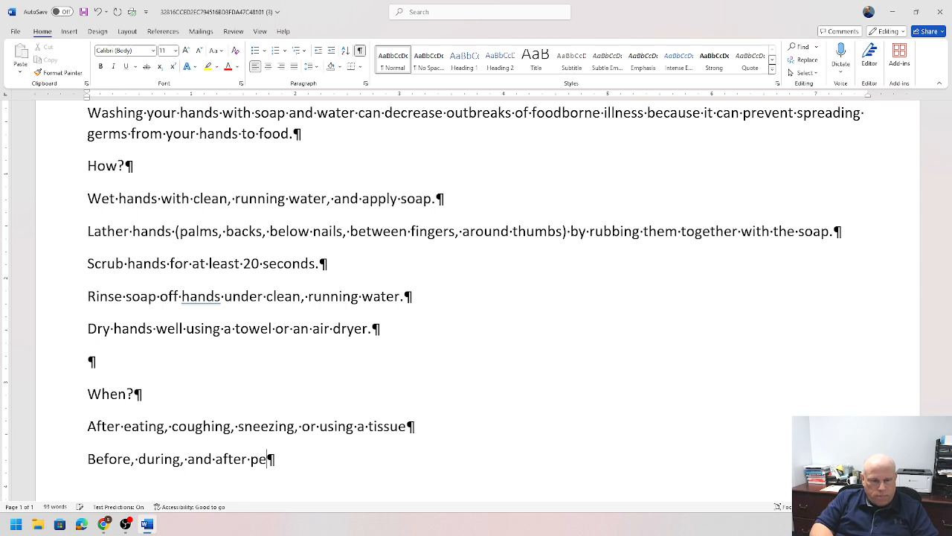
key(BackSpace)
text(repar)
text(in)
key(BackSpace)
key(BackSpace)
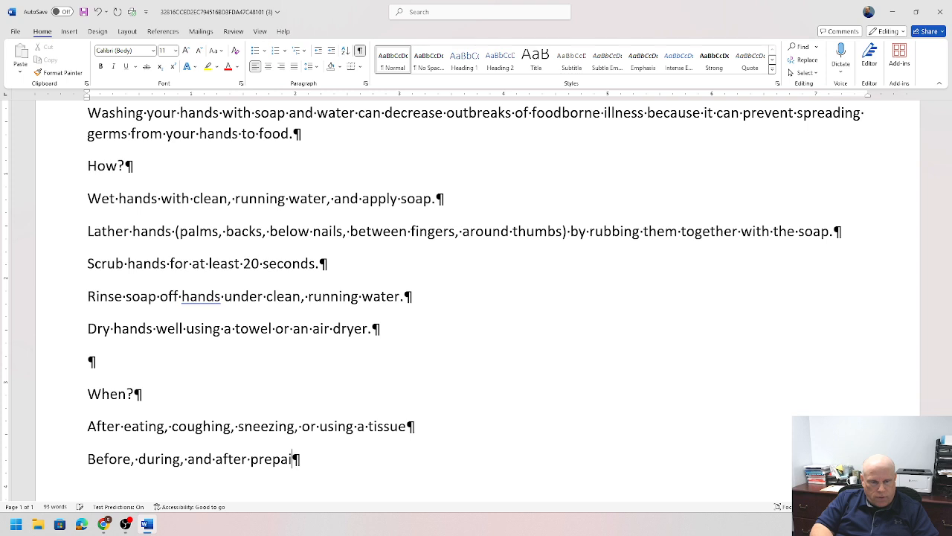
text(ring food)
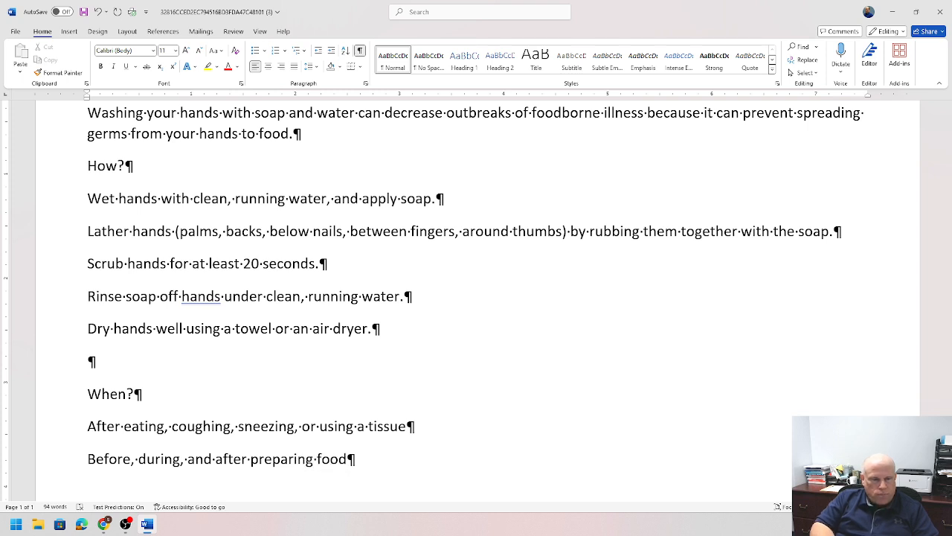
- Add the line "After using or assisting someone in the restroom" beneath the food preparation line, correcting typing slips along the way
key(Return)
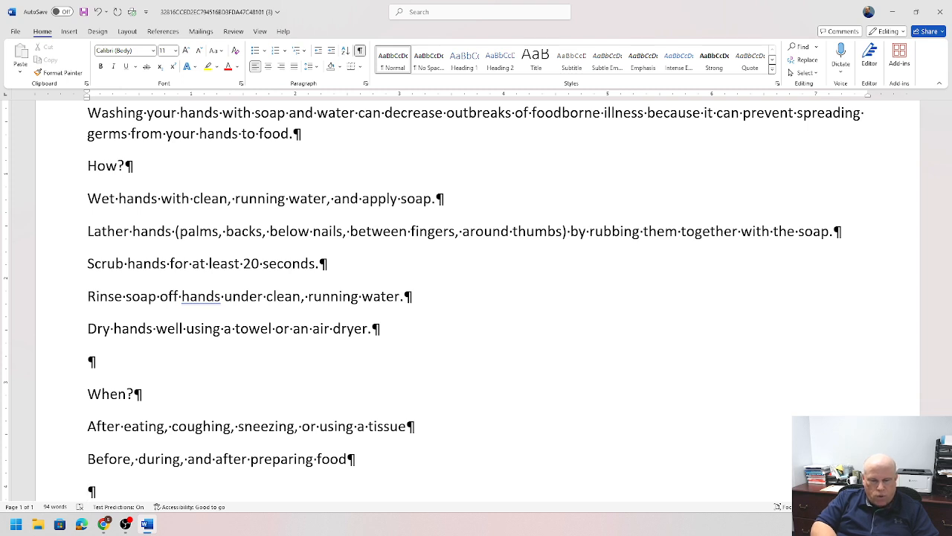
text(After )
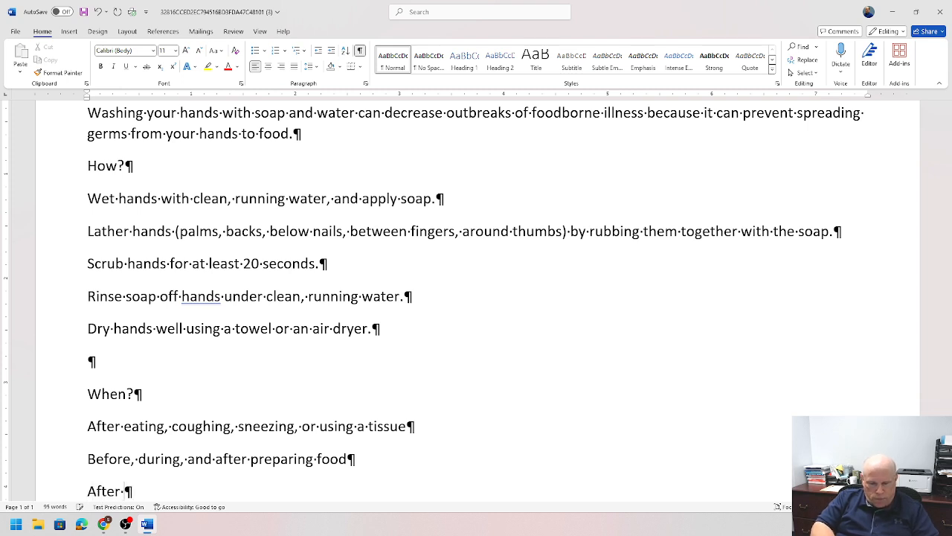
text(using )
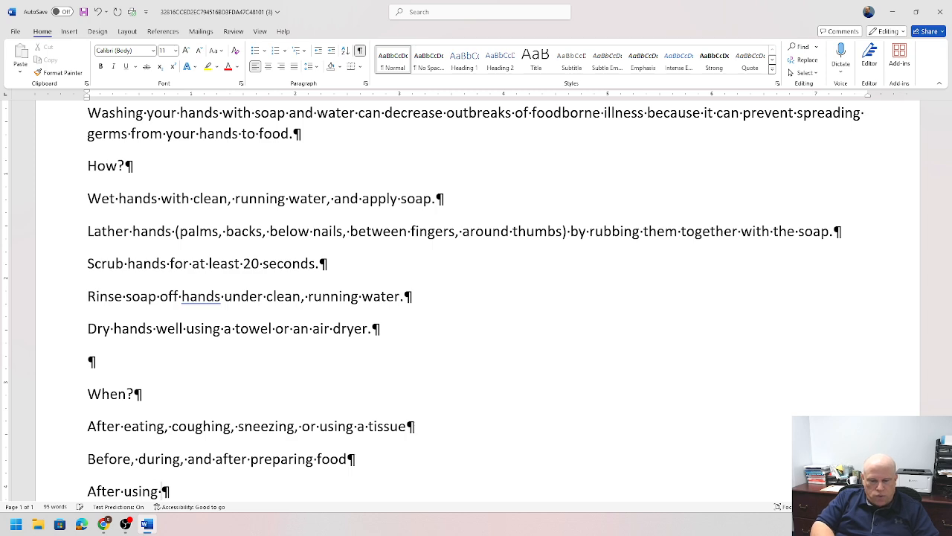
text(o rassis)
key(BackSpace)
key(BackSpace)
key(BackSpace)
key(BackSpace)
key(BackSpace)
key(BackSpace)
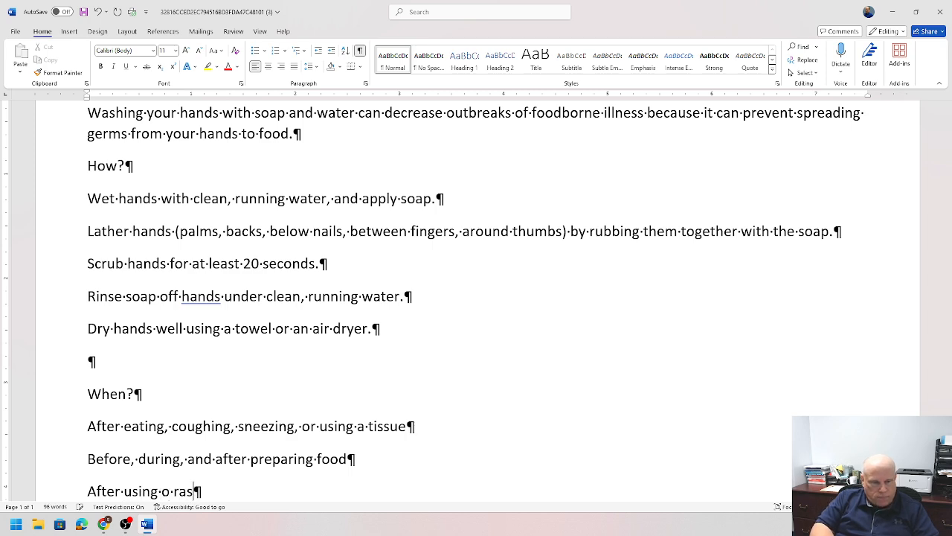
key(BackSpace)
text(r assisting )
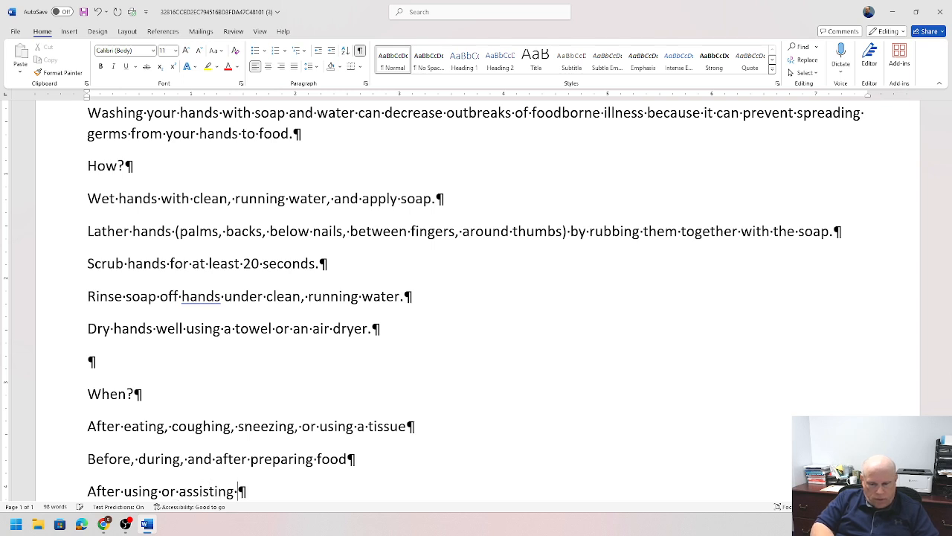
text(someone)
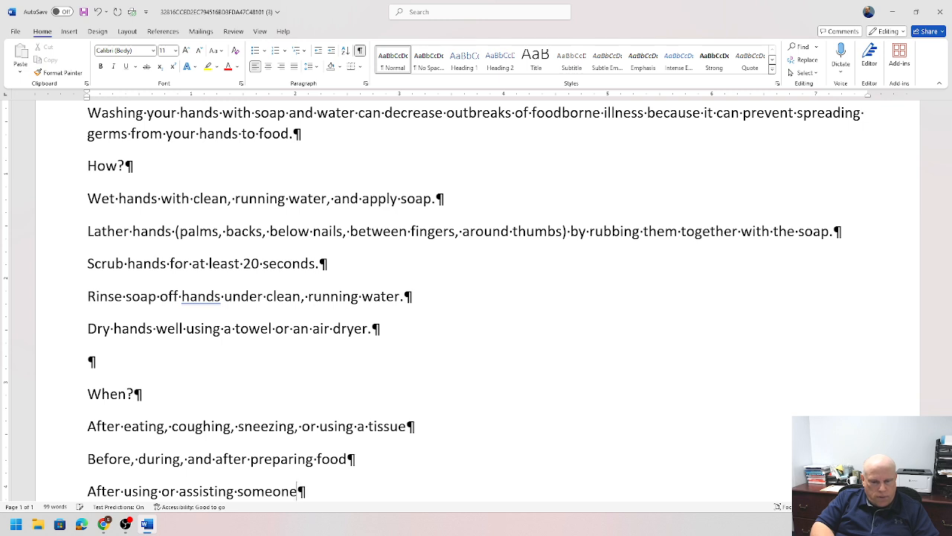
text( in the rest)
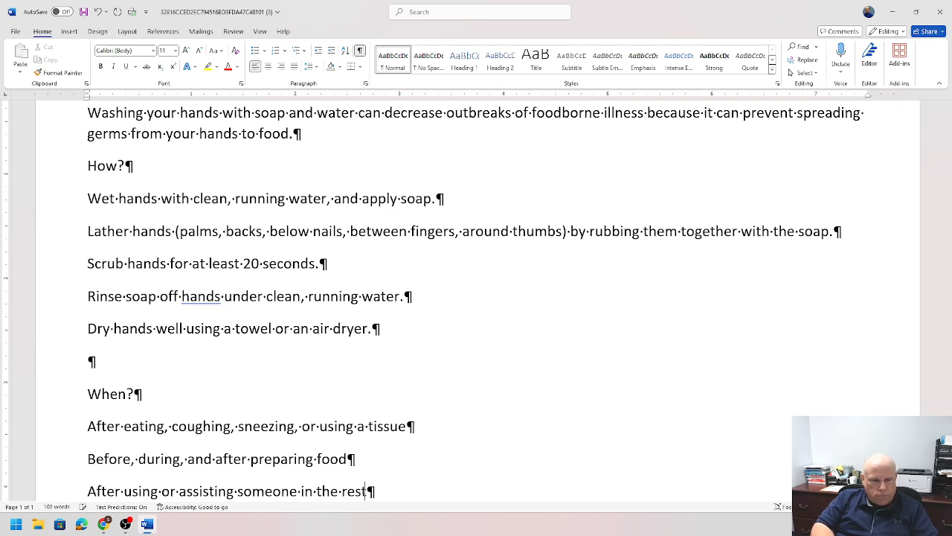
text(roo)
key(BackSpace)
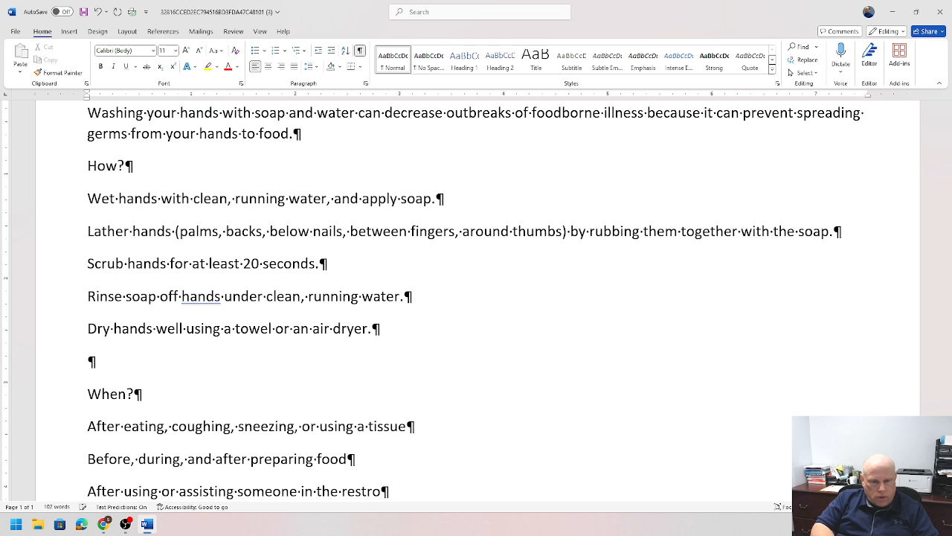
text(om)
- Add the line "After touching an animal, animal feed, or animal waste" beneath the restroom line
key(Return)
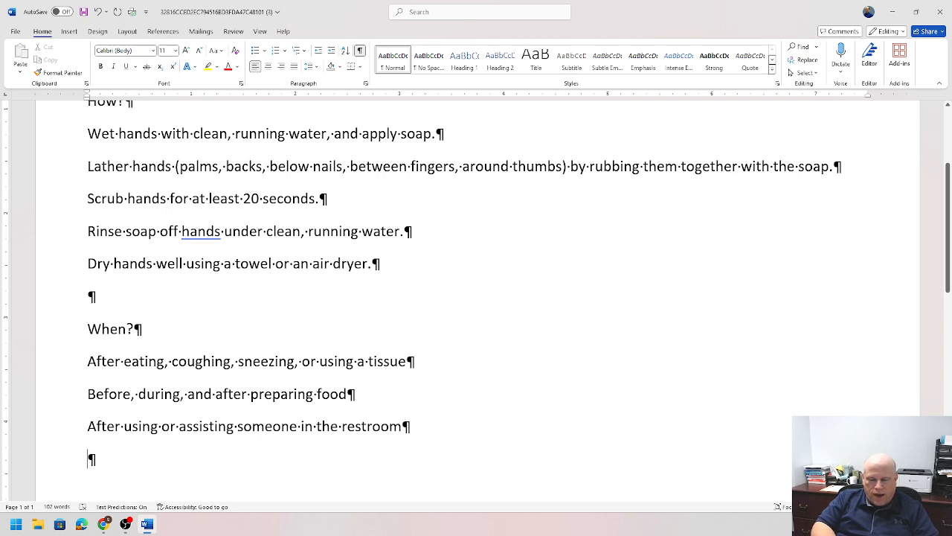
text(Aft)
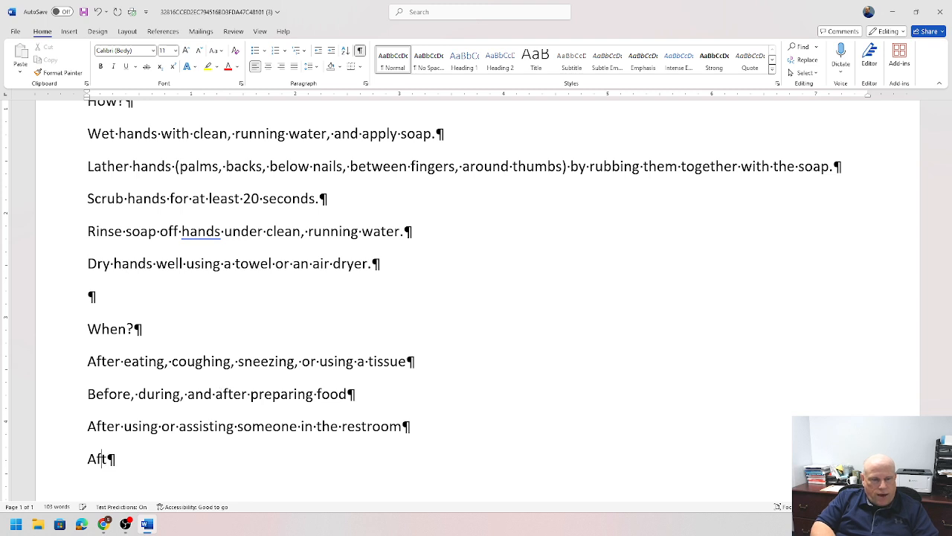
text(er touc)
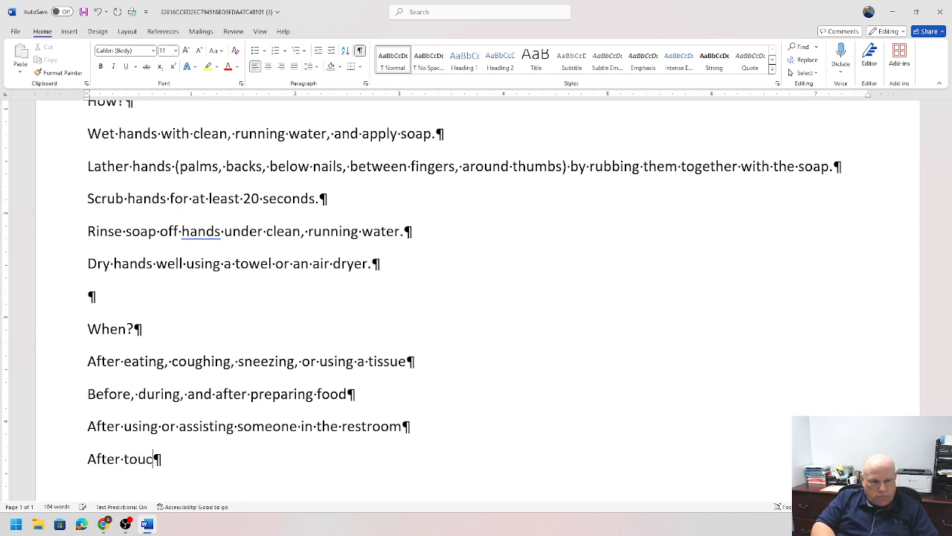
text(hing )
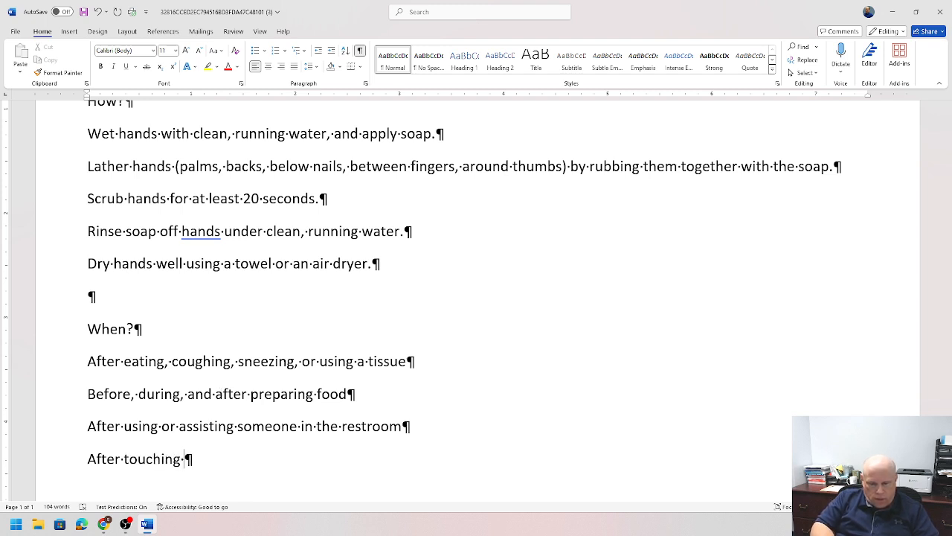
text(an animal, )
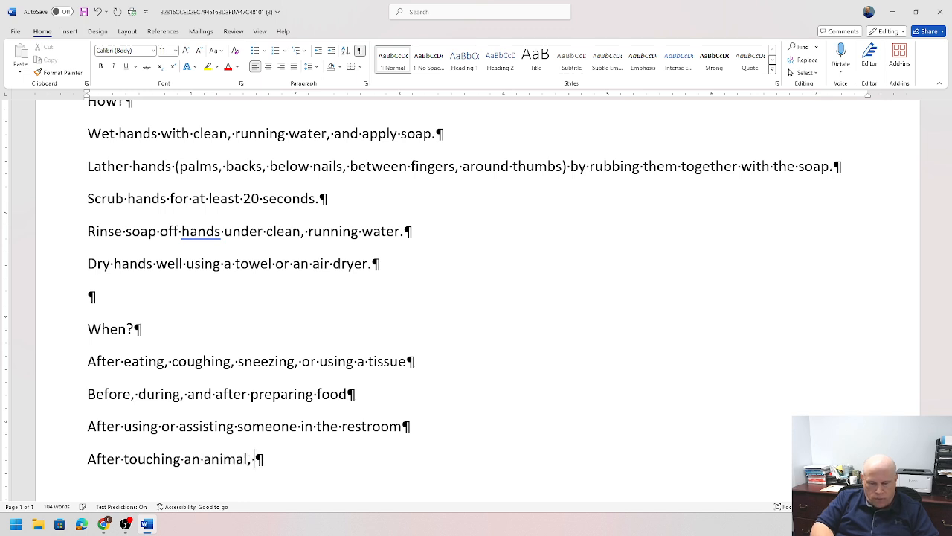
text(animal)
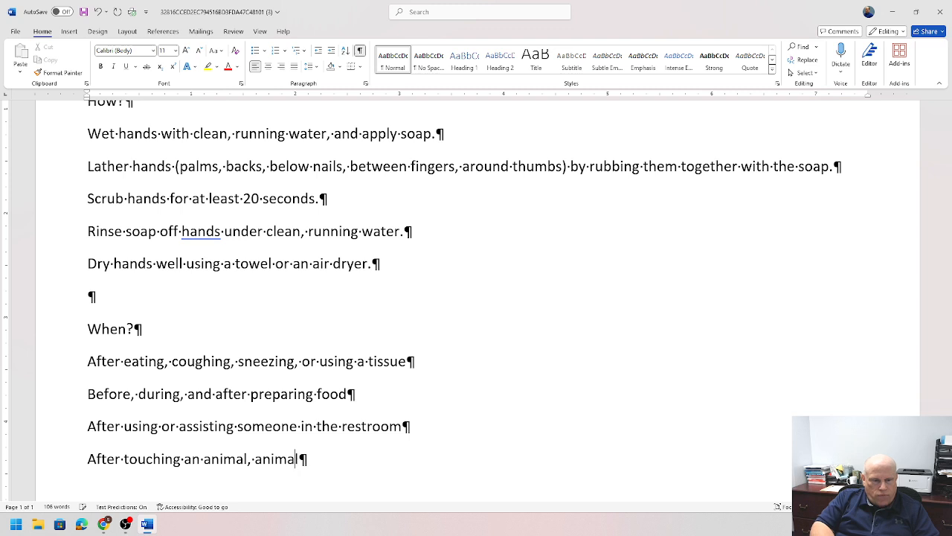
text( fee)
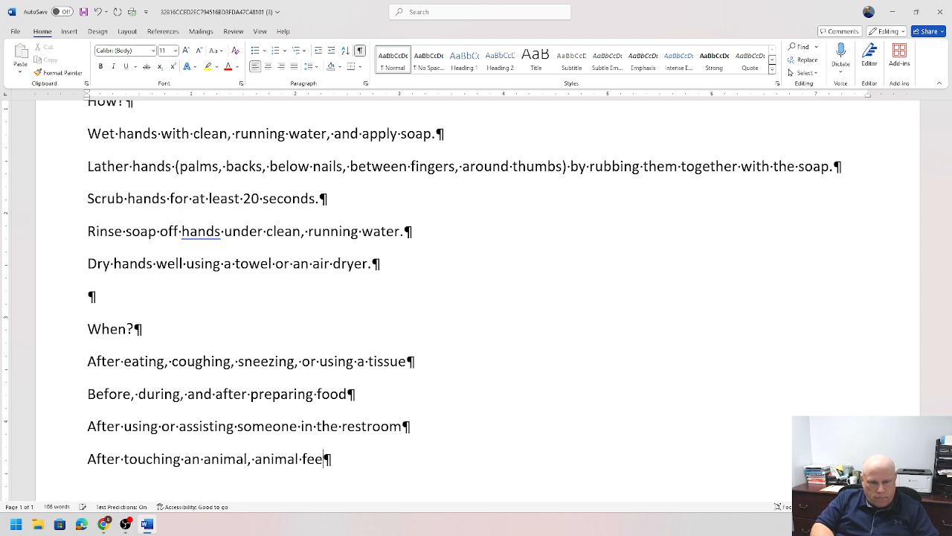
text(d, or )
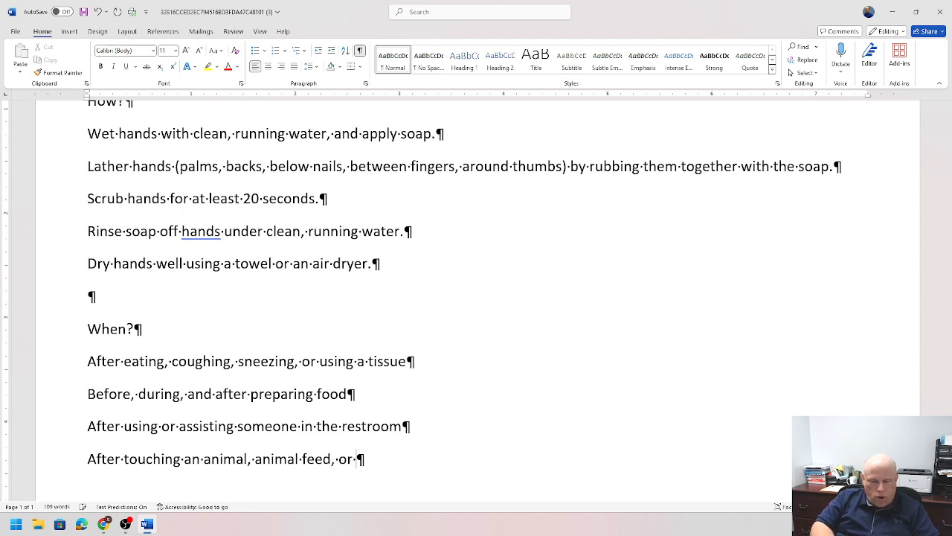
text(animal waste)
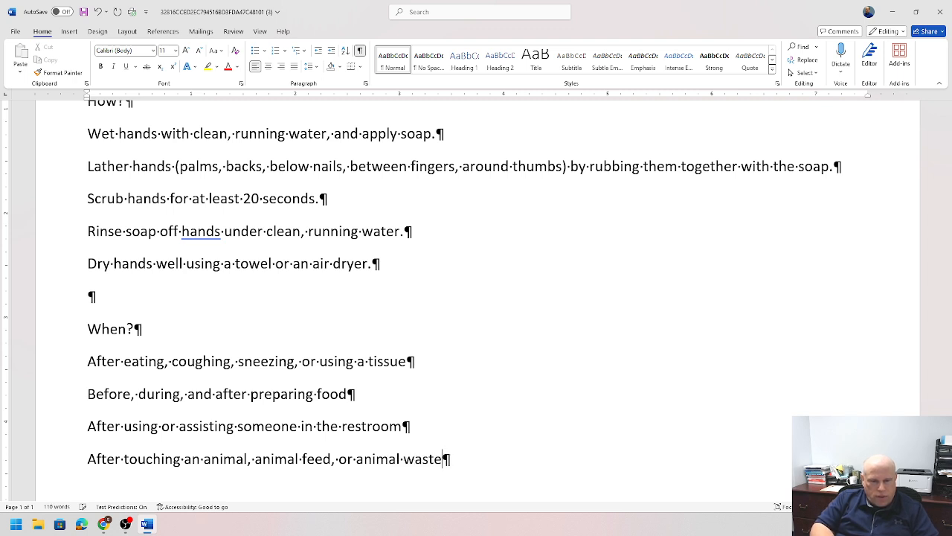
- Add the line "After handling dirty equipment or garbage" beneath the animal line, correcting typing slips along the way
key(Return)
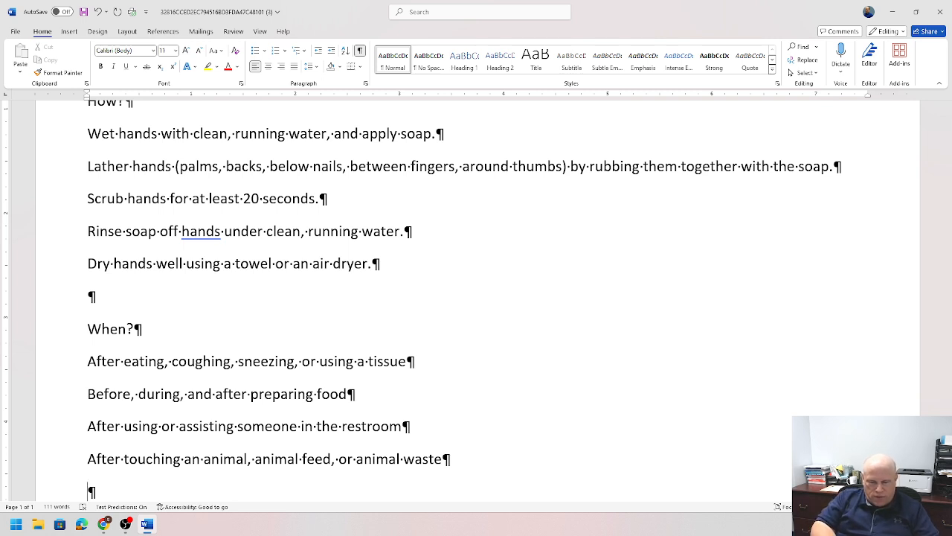
text(Aft)
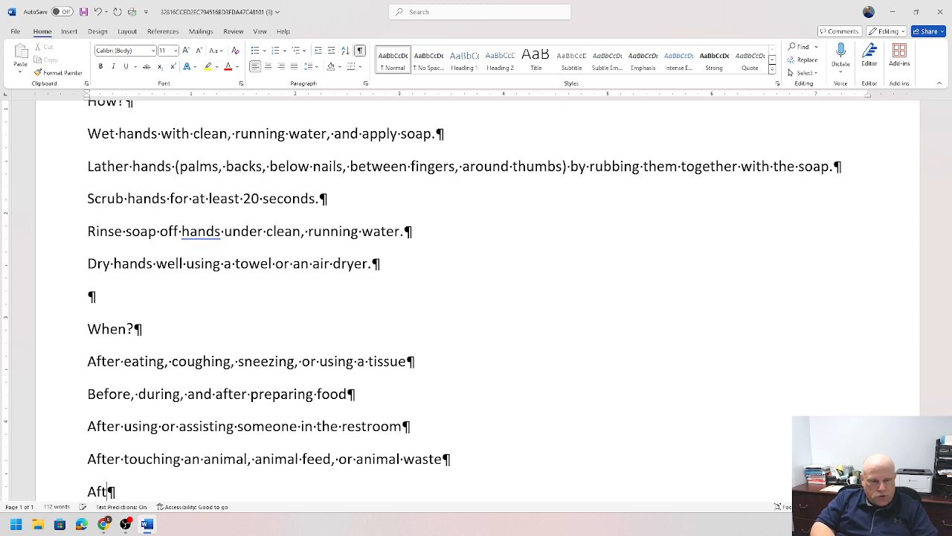
text(er han)
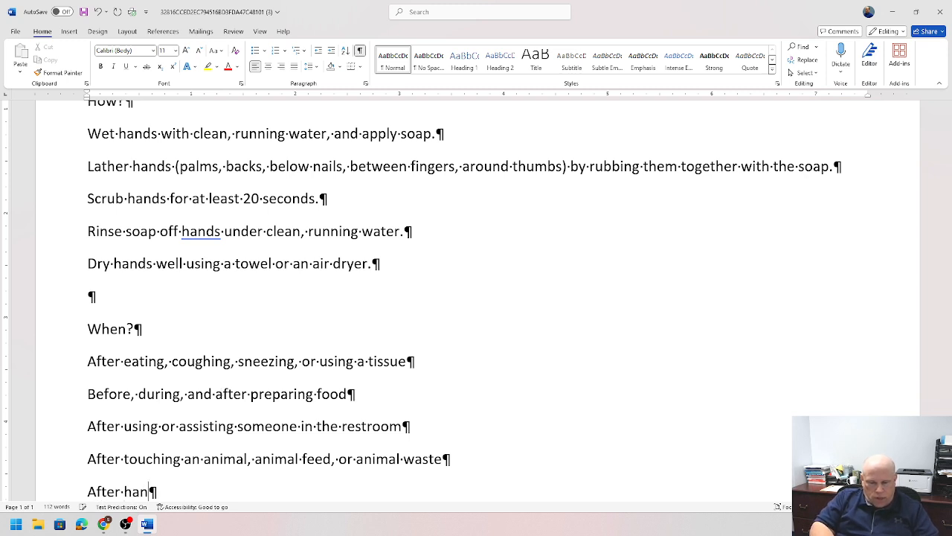
text(dling dire)
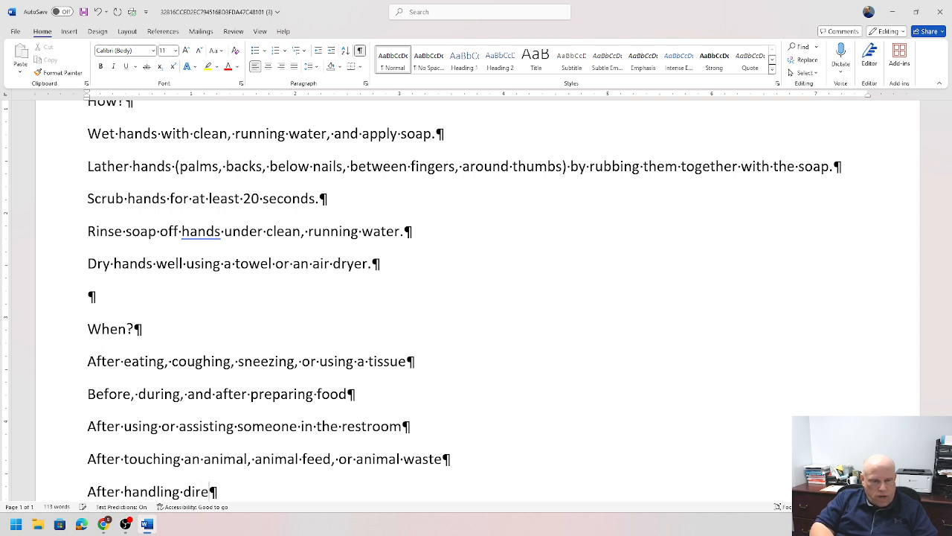
key(BackSpace)
text(ty )
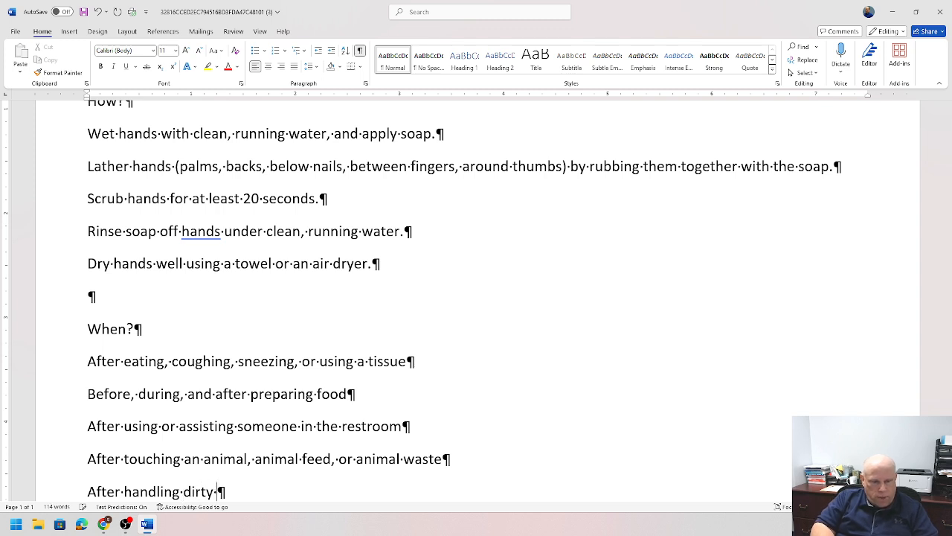
text(equipment)
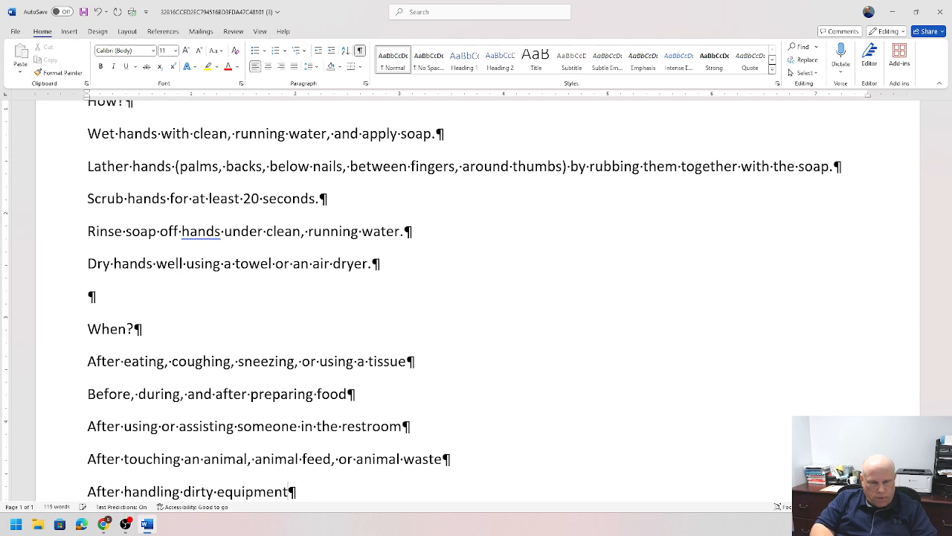
text( or grap)
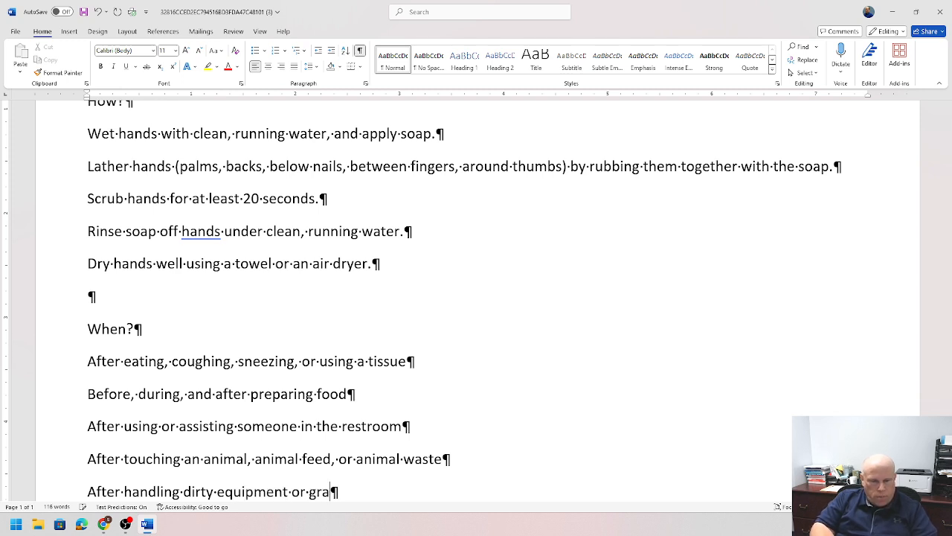
key(BackSpace)
key(BackSpace)
key(BackSpace)
text(arbage)
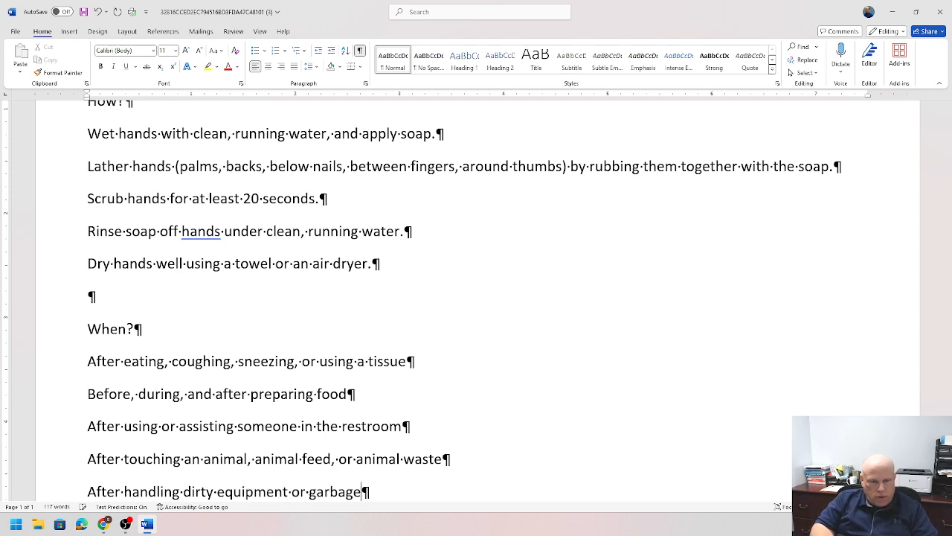
key(Return)
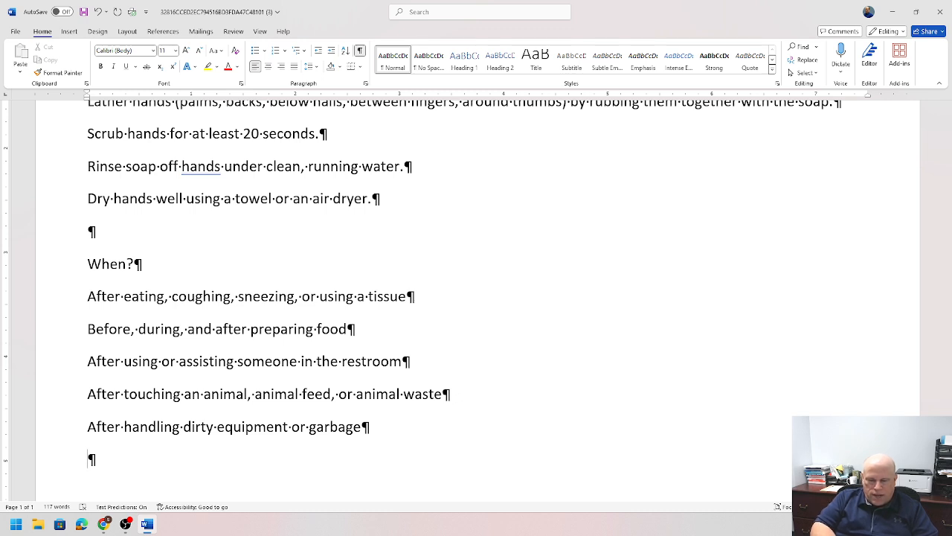
text(Visi)
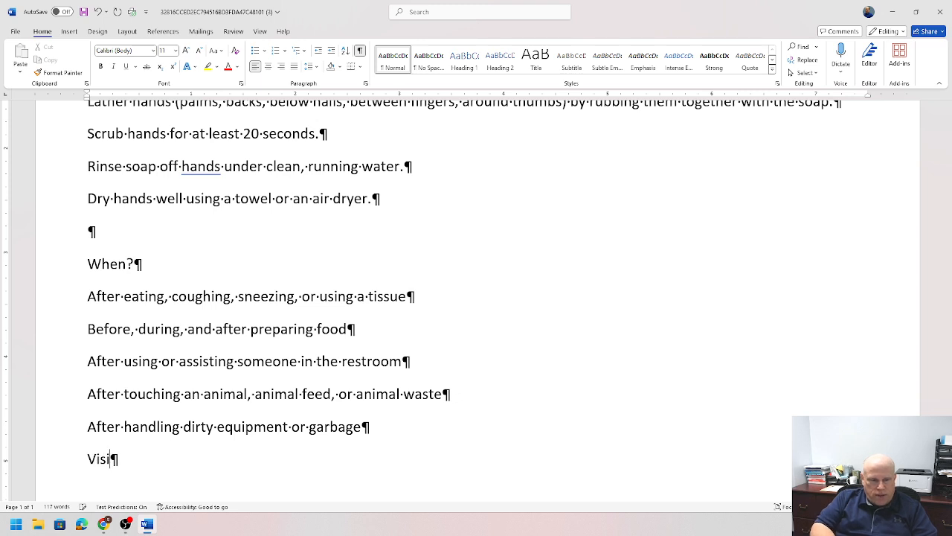
text(t ww)
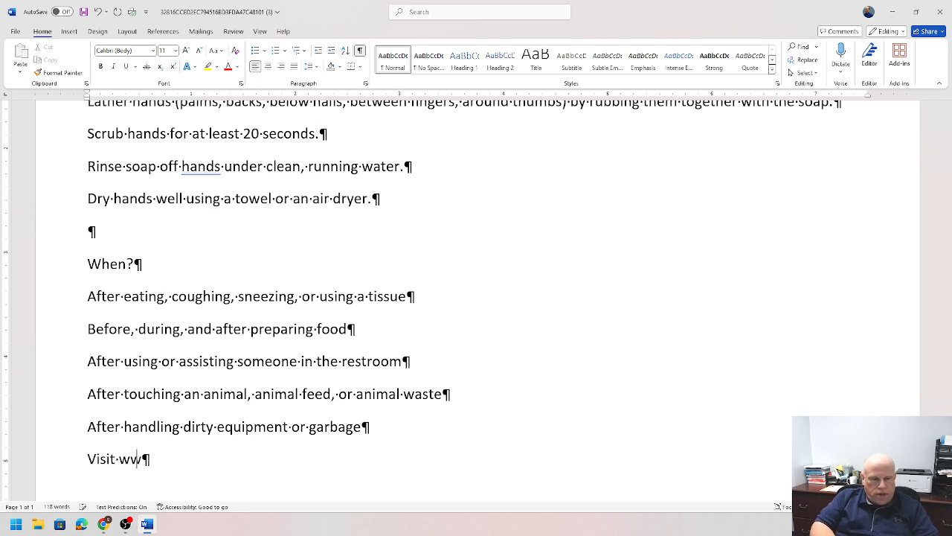
text(w.food)
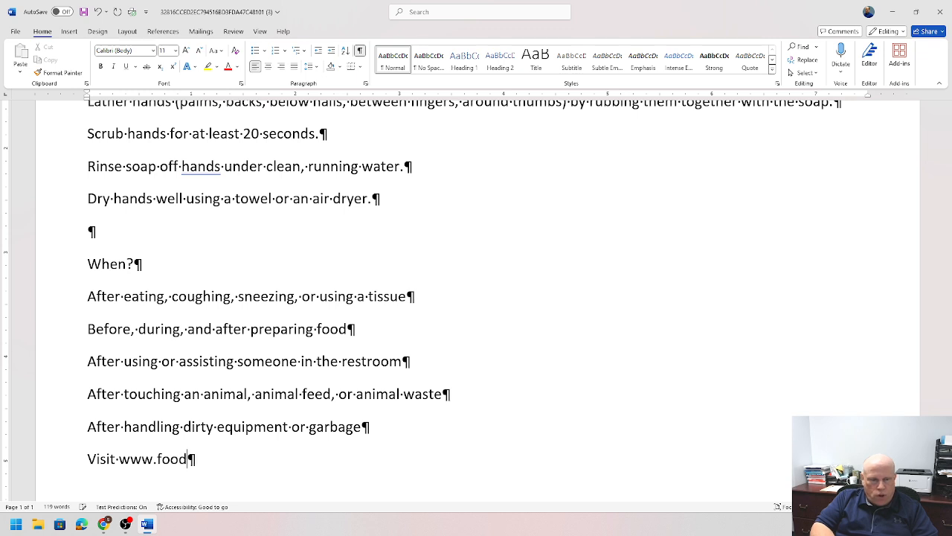
text(workers.com)
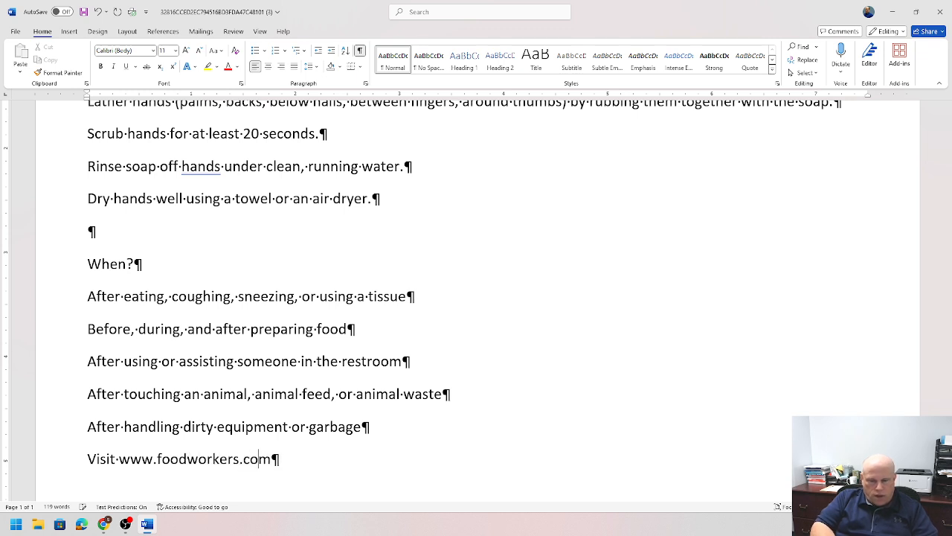
text( for ad)
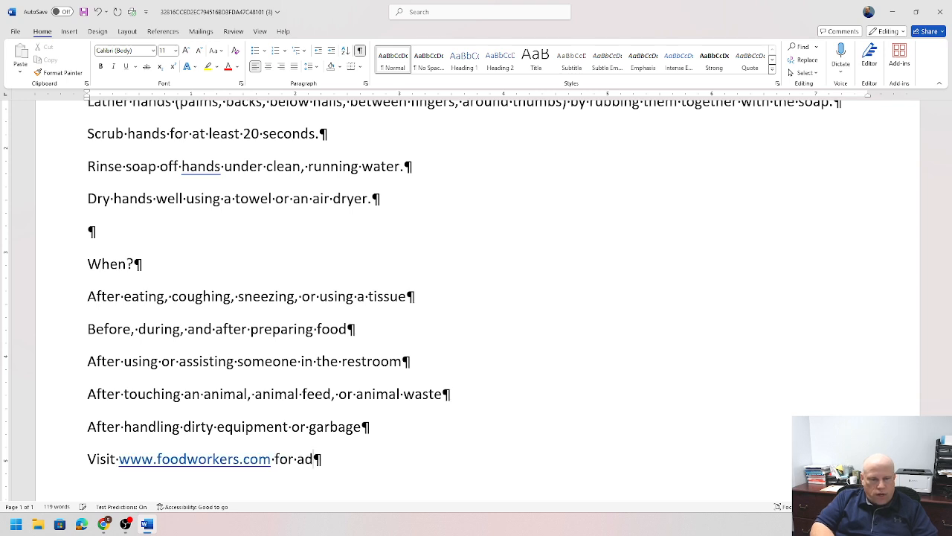
text(dit)
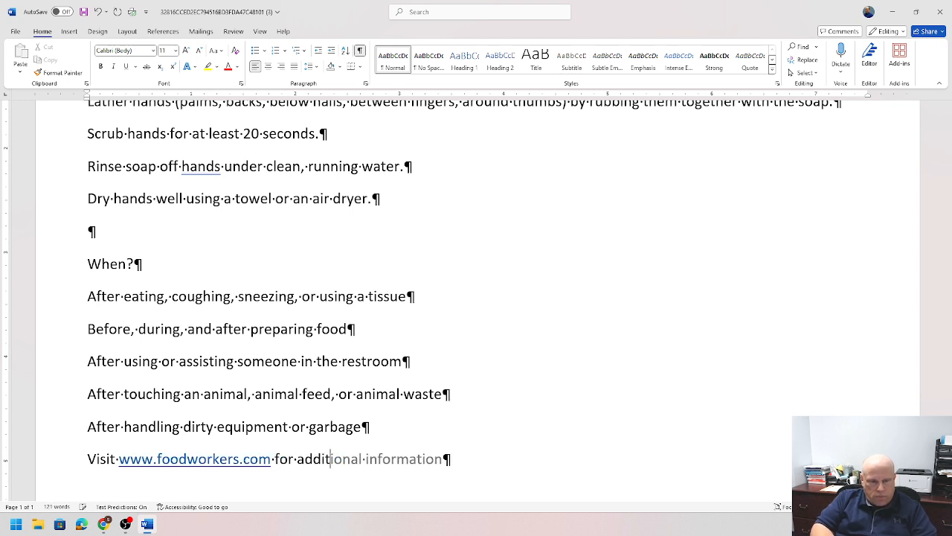
text(ional information)
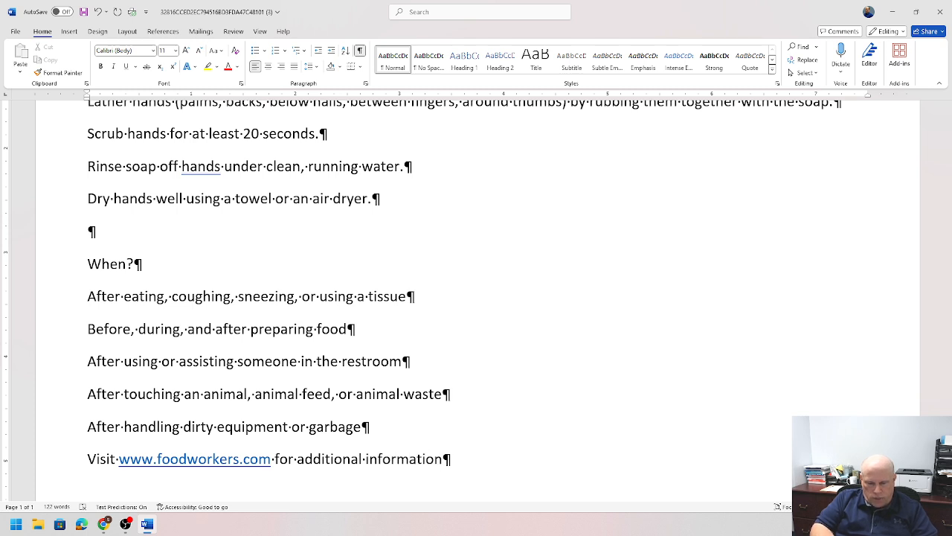
- Replace the word "information" at the end of the closing line with "handwashing tips."
key(BackSpace)
key(BackSpace)
key(BackSpace)
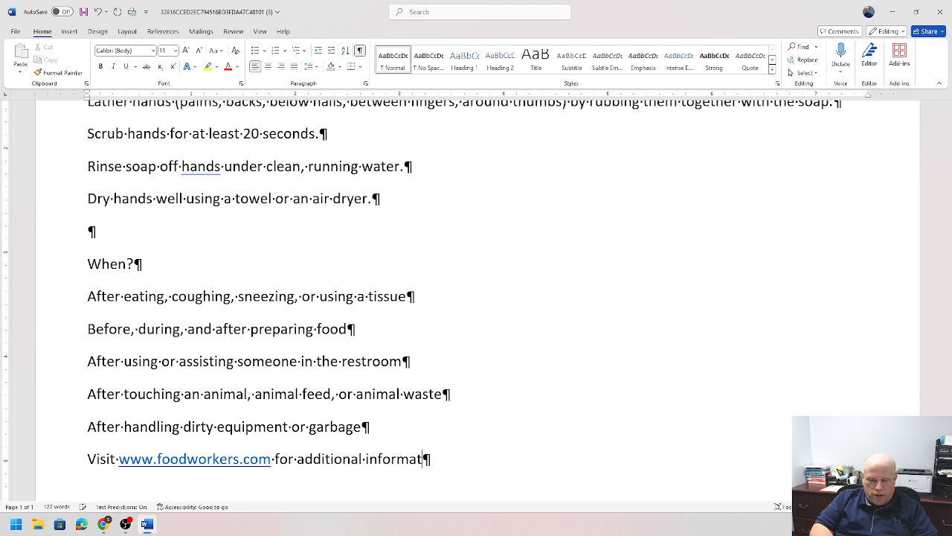
key(BackSpace)
key(BackSpace)
key(BackSpace)
key(BackSpace)
key(BackSpace)
key(BackSpace)
key(BackSpace)
key(BackSpace)
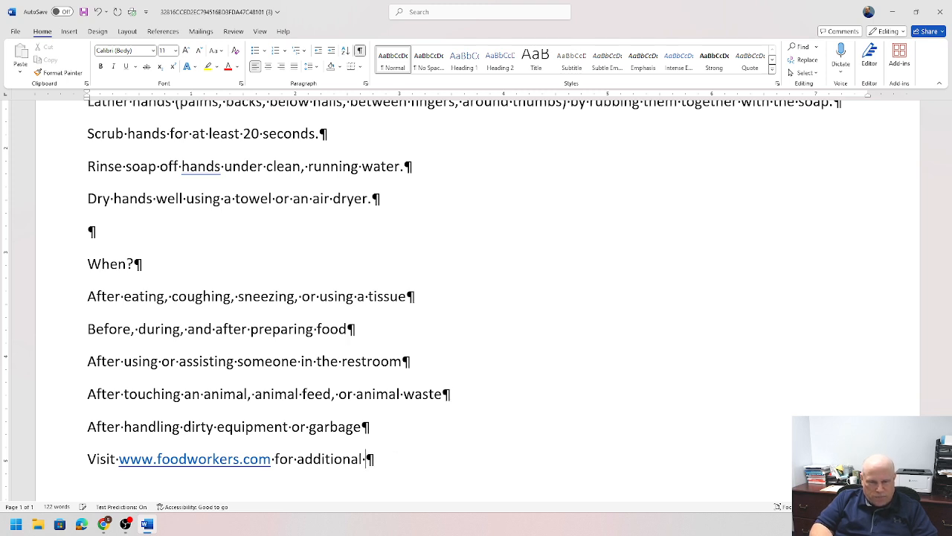
text(handwashi)
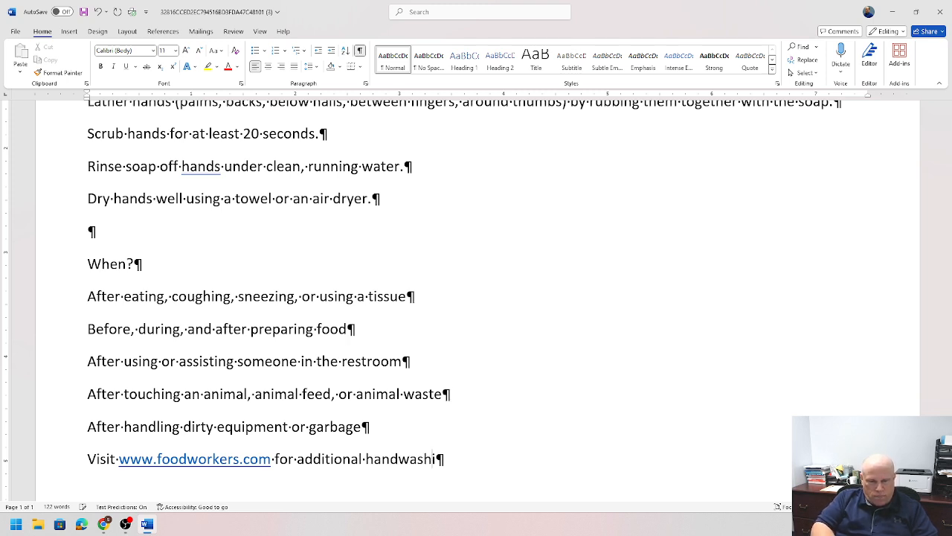
text(ng tips.)
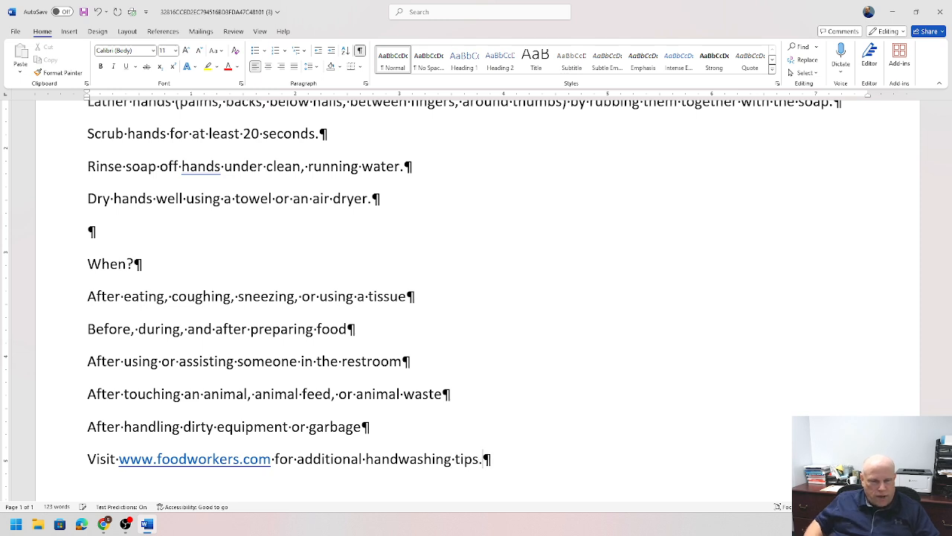
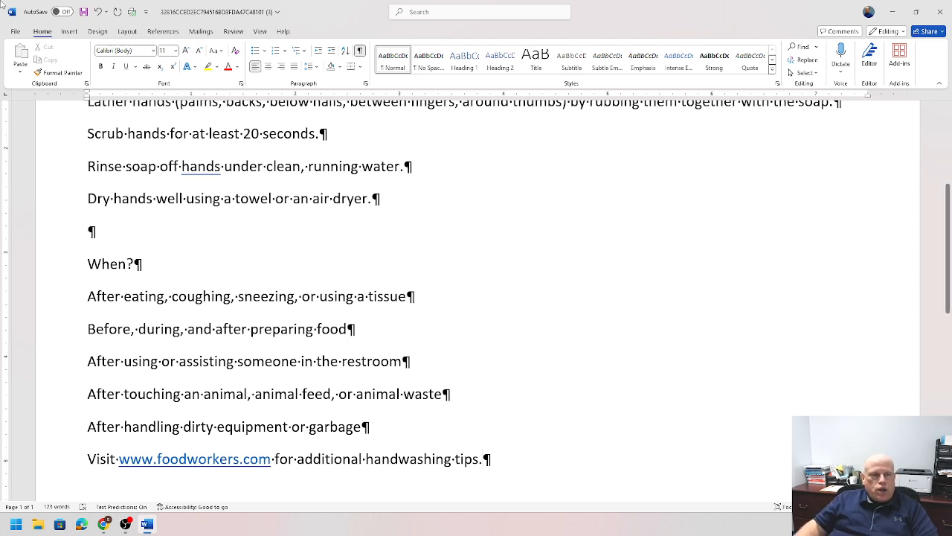
- Open the Save As dialog for the flyer and enter the file name SC_WD_1_WashHandsFlyerUnformatted
click(13, 33)
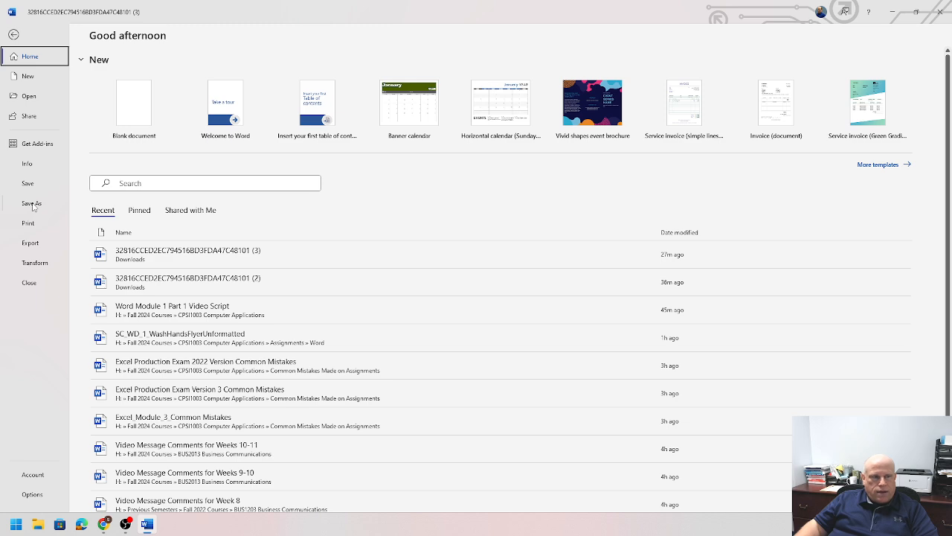
click(32, 206)
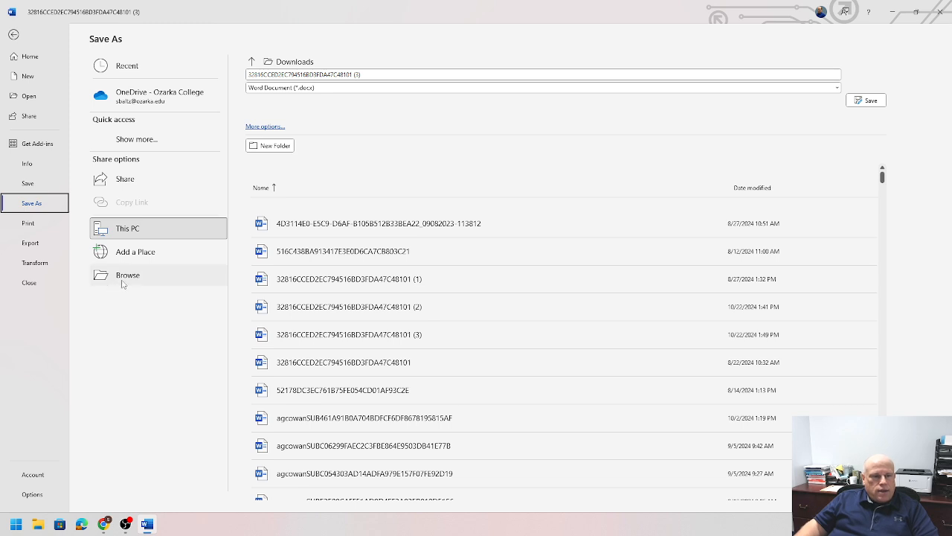
click(124, 279)
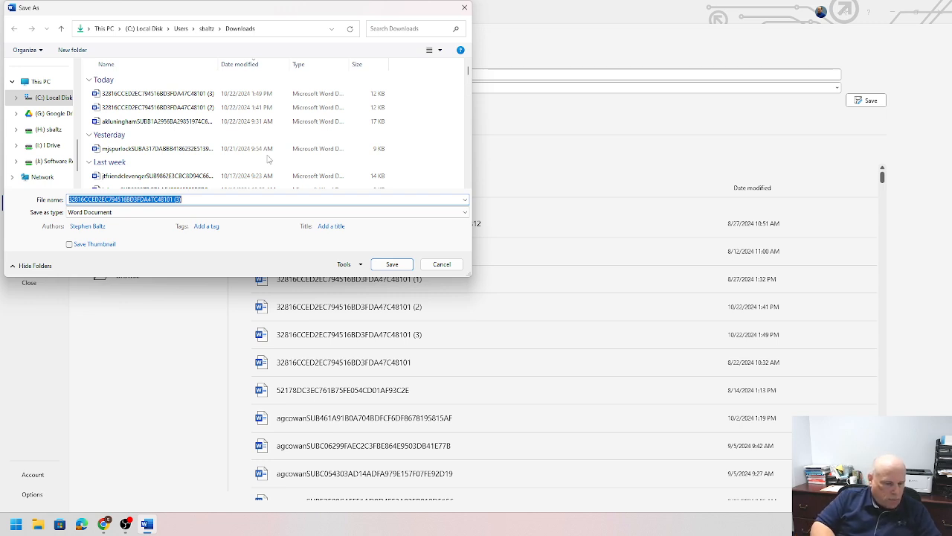
text(S)
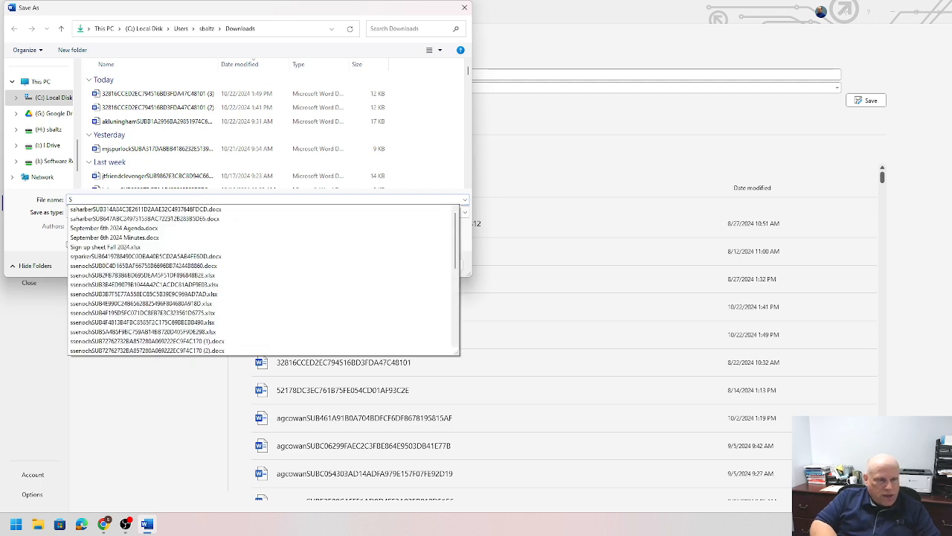
text(C_)
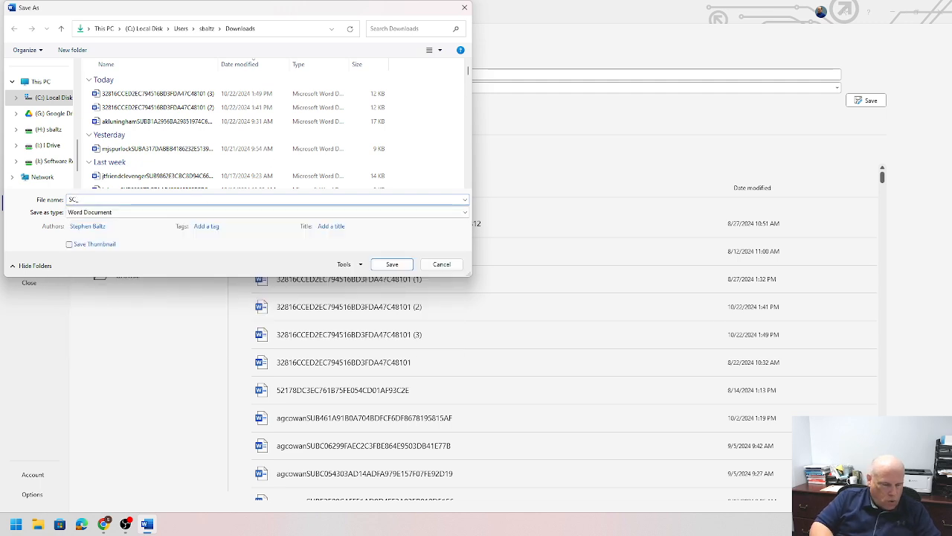
text(WD_1_)
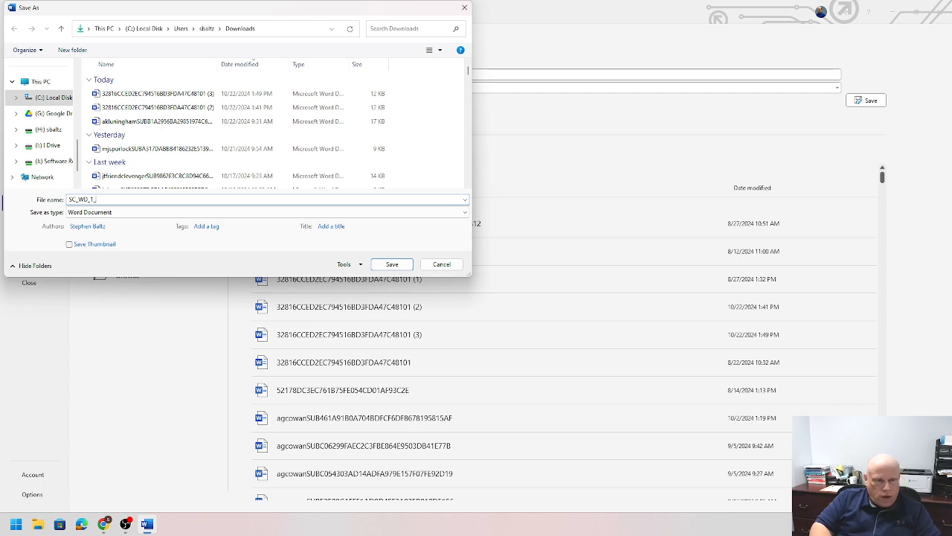
text(Washing)
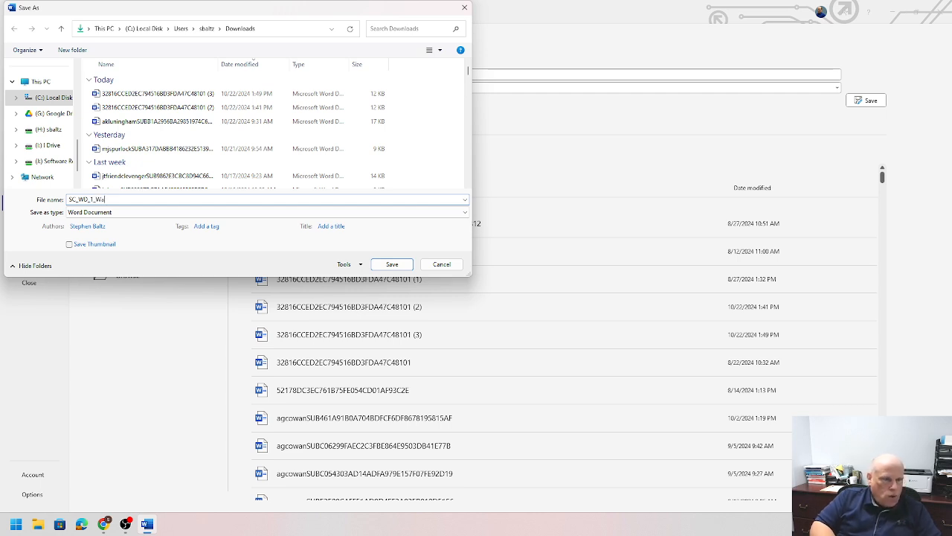
key(BackSpace)
key(BackSpace)
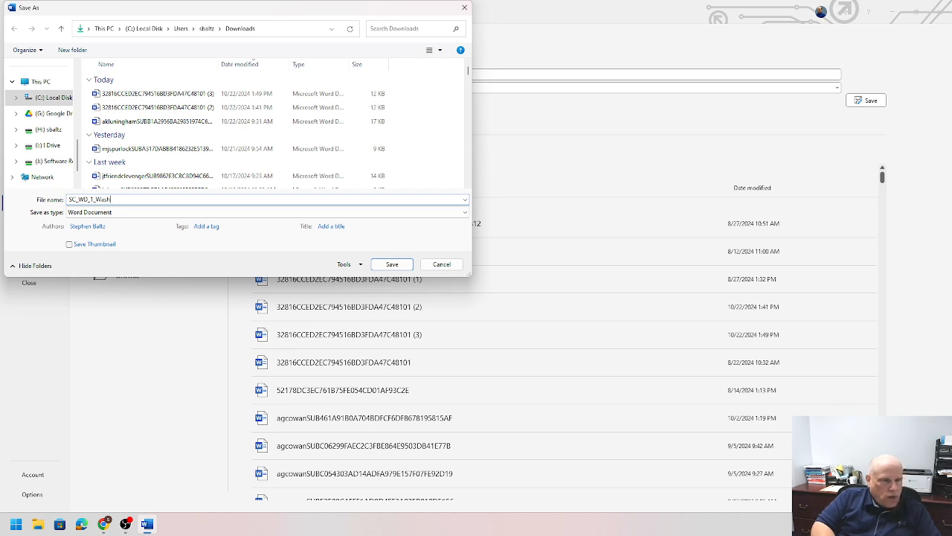
text(H)
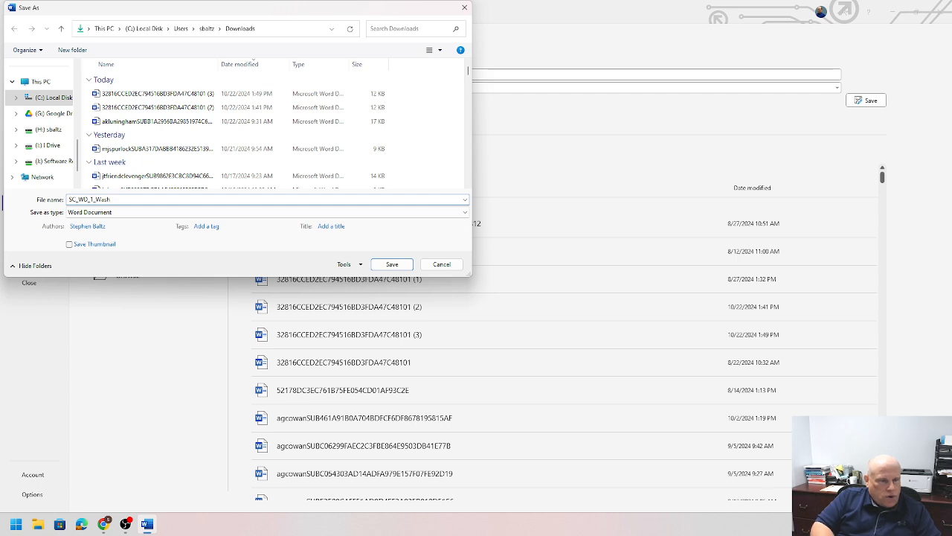
text(Hand)
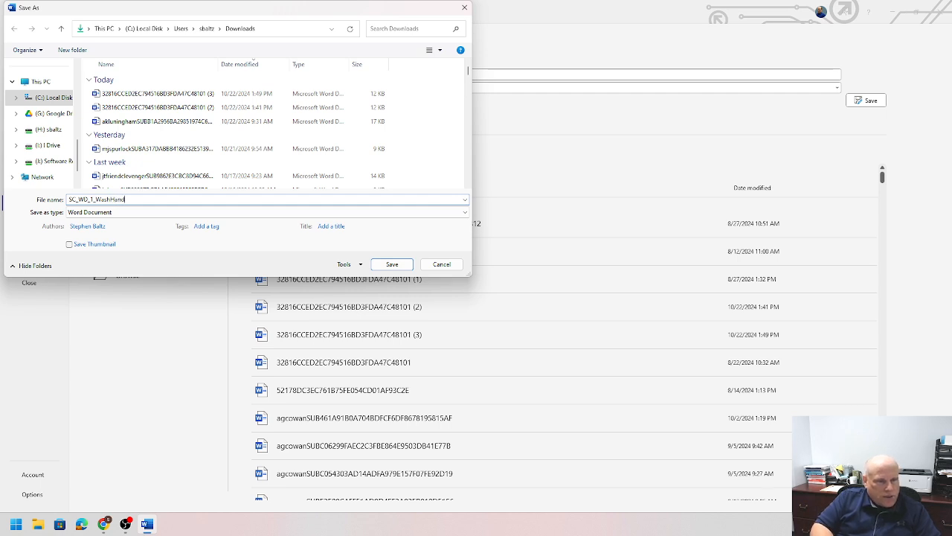
text(sH)
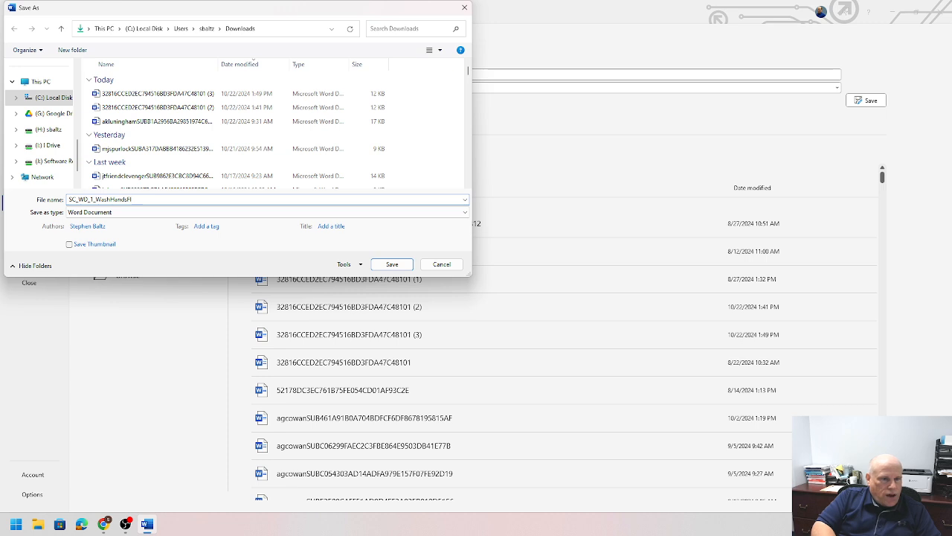
text(lyerUnformatt)
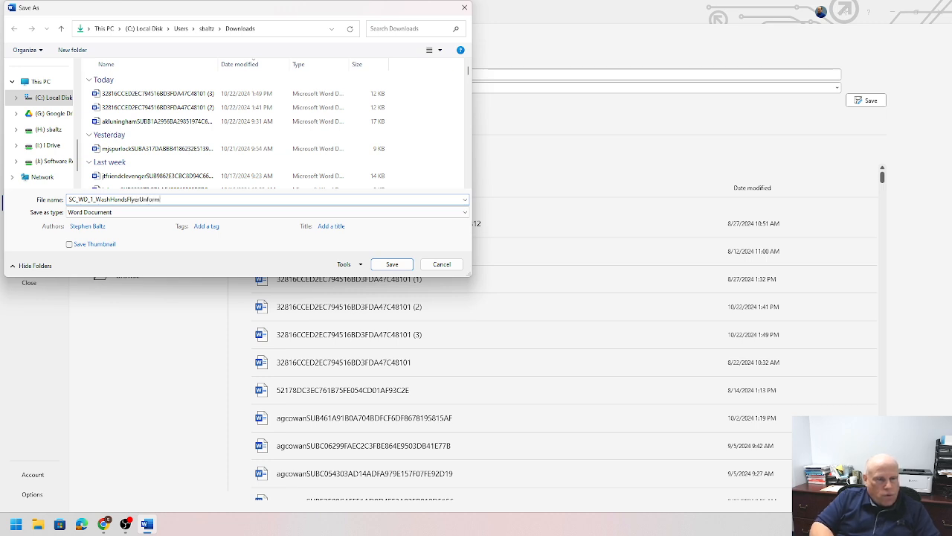
text(ed)
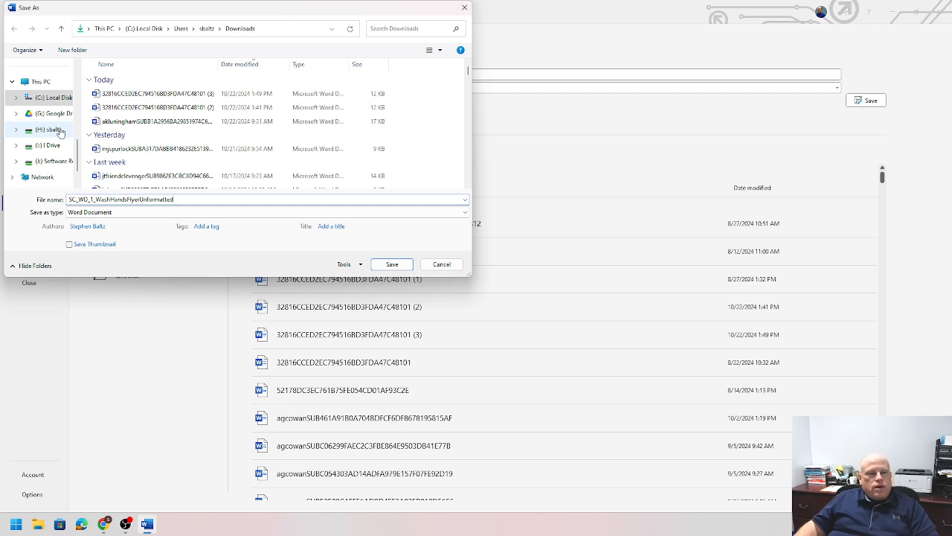
- Save the flyer as a Word document in the CPSI1003 Computer Applications folder under Fall 2024 Courses on the H: drive
click(59, 131)
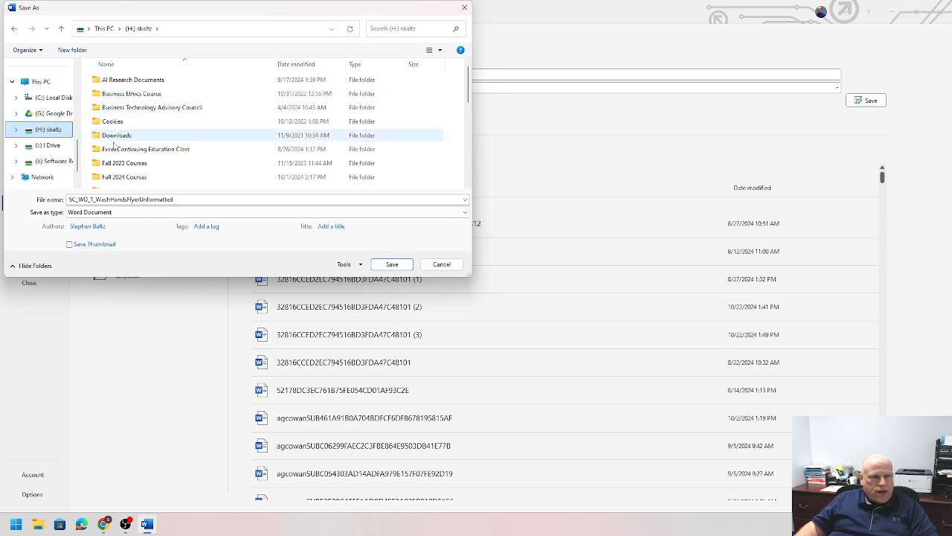
double_click(117, 178)
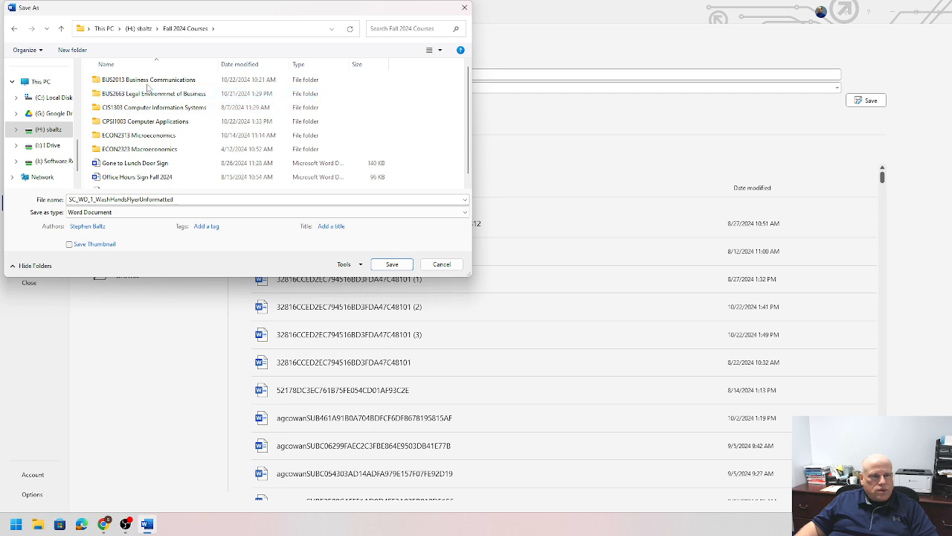
double_click(150, 122)
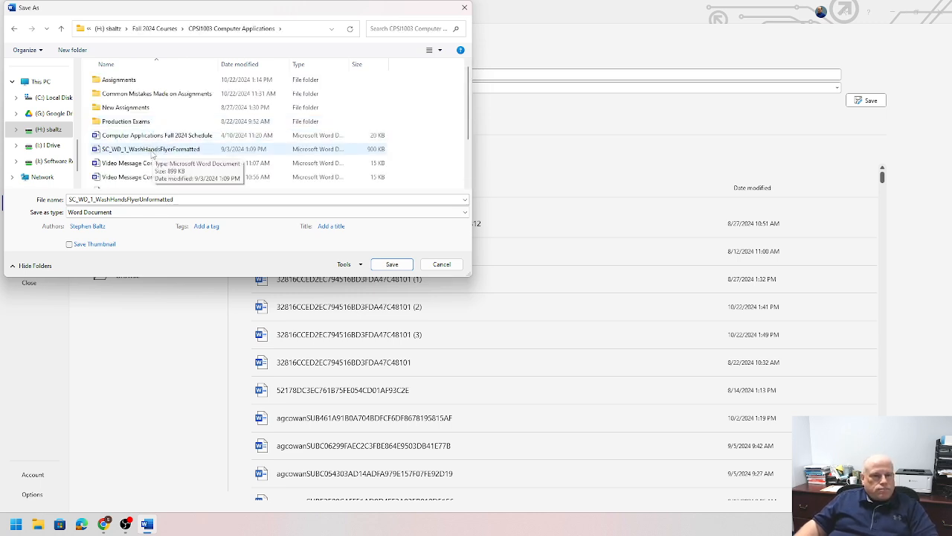
click(389, 265)
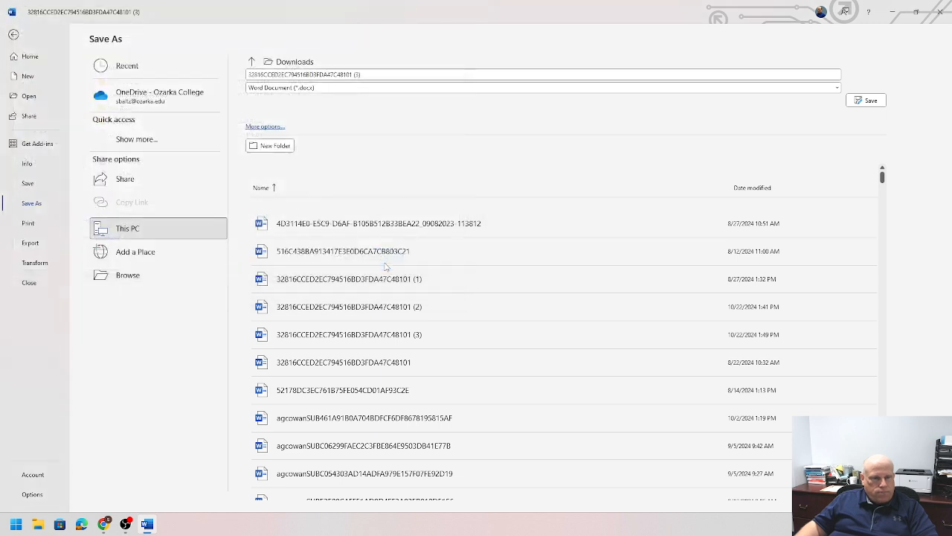